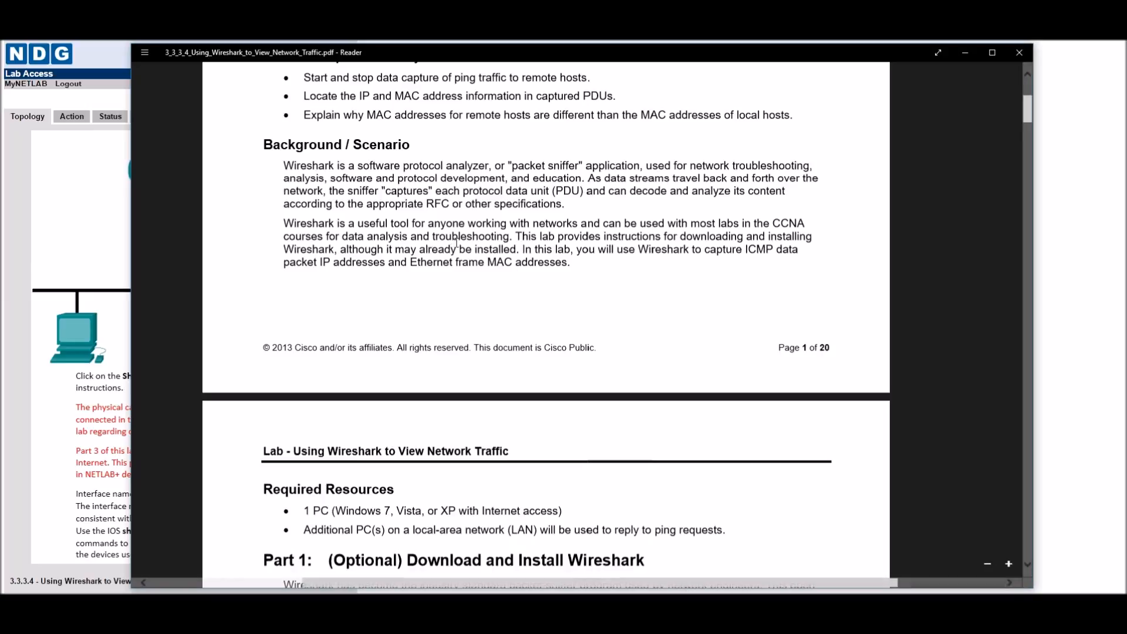
Step: Read the lab's Wireshark download instructions, then switch to the Windows 7 virtual machine and find Windows Installer (64-bit) on the Wireshark site
{"action": "scroll", "coordinate": [601, 182], "scroll_direction": "down", "scroll_amount": 4}
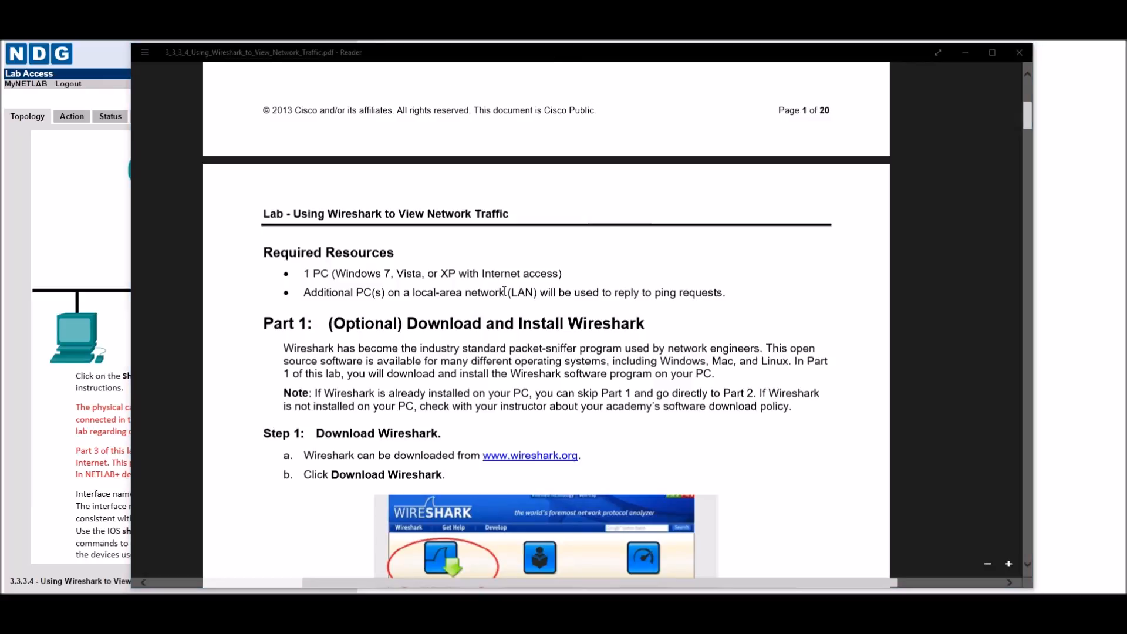
{"action": "scroll", "coordinate": [514, 306], "scroll_direction": "down", "scroll_amount": 3}
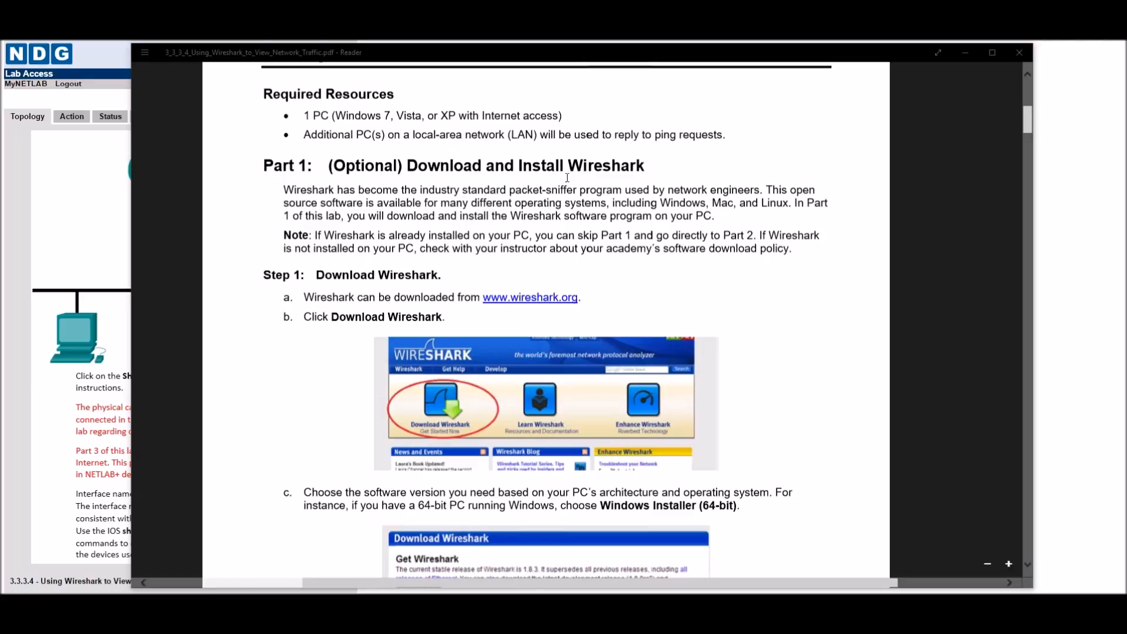
{"action": "scroll", "coordinate": [460, 199], "scroll_direction": "down", "scroll_amount": 1}
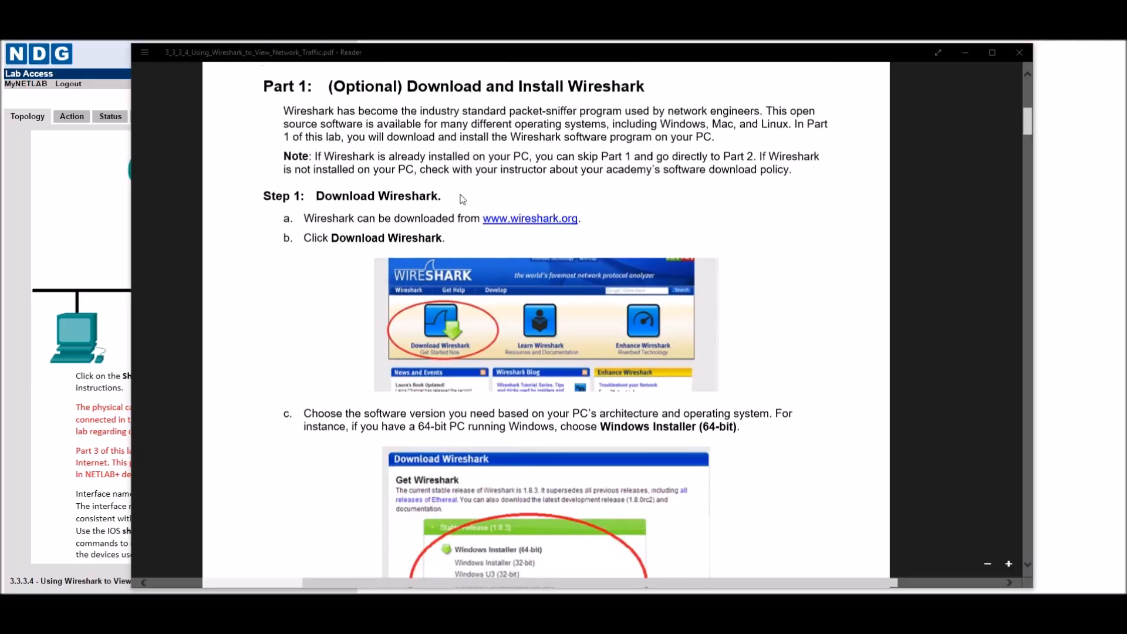
{"action": "mouse_move", "coordinate": [288, 587]}
{"action": "left_click", "coordinate": [376, 561]}
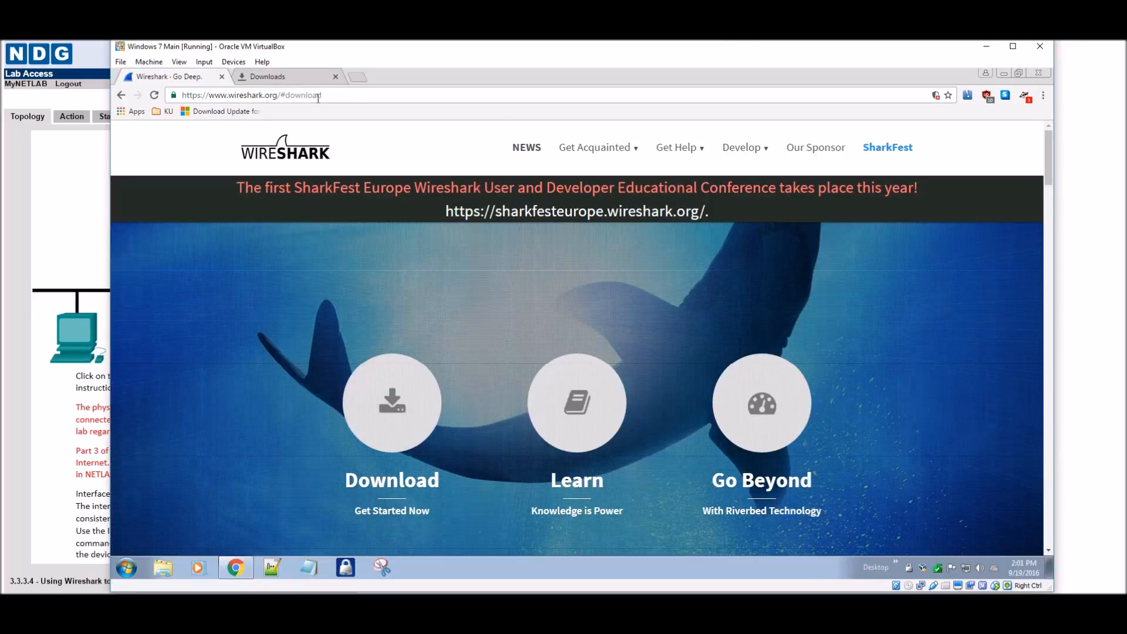
{"action": "left_click", "coordinate": [399, 425]}
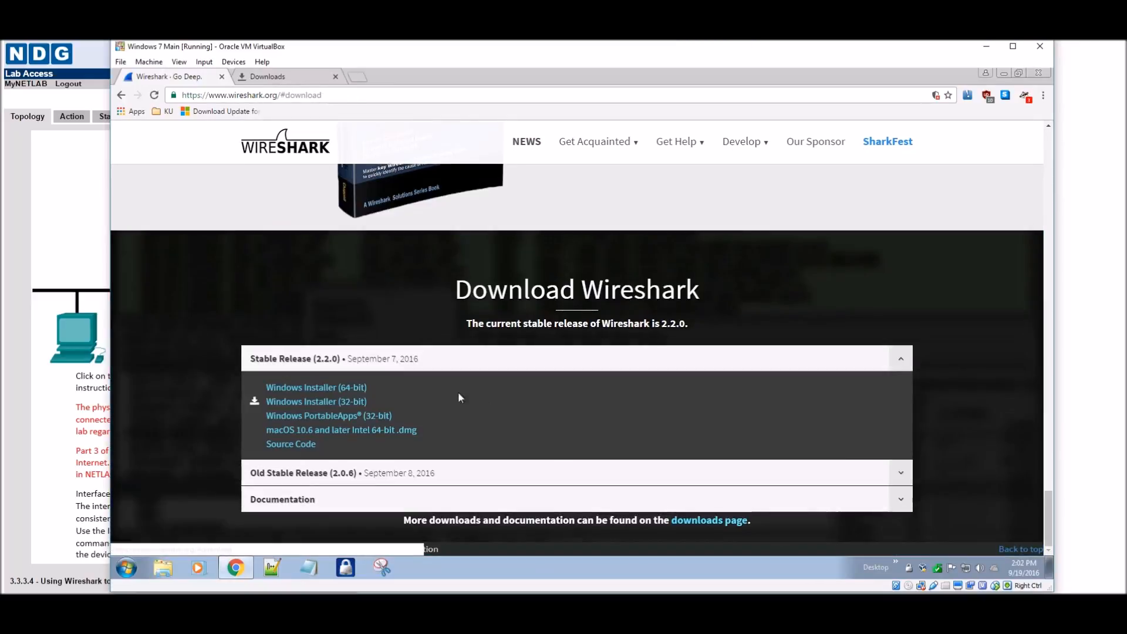
{"action": "left_click", "coordinate": [344, 388]}
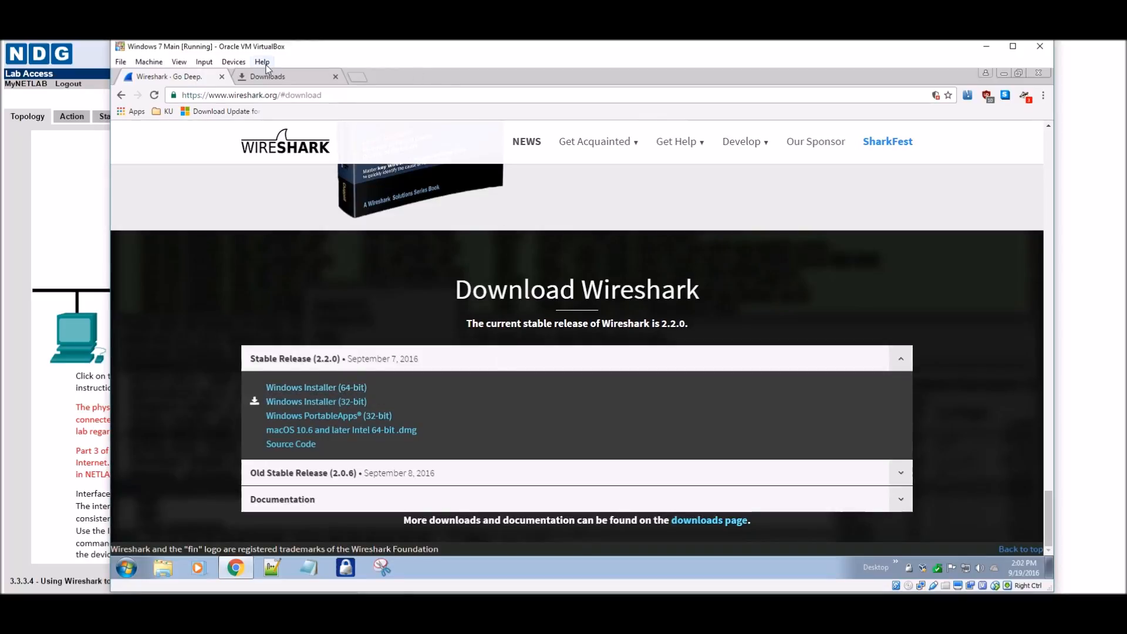
Step: Run the downloaded Wireshark-win64-2.2.0.exe, allow it to make changes, and answer the existing-installation prompt
{"action": "left_click", "coordinate": [276, 77]}
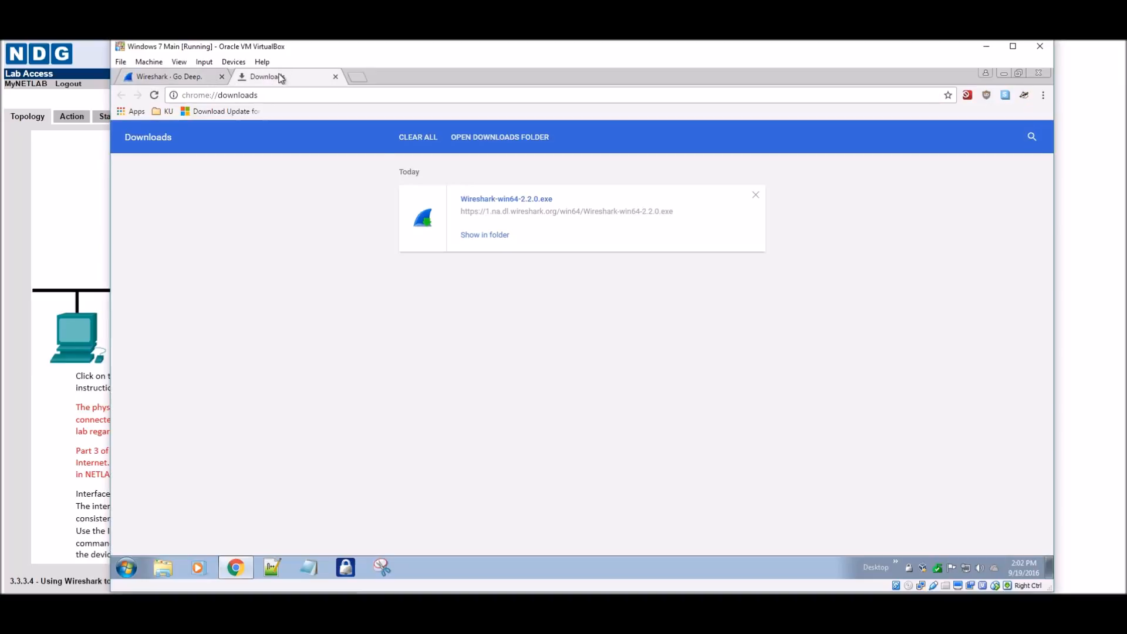
{"action": "left_click", "coordinate": [510, 200]}
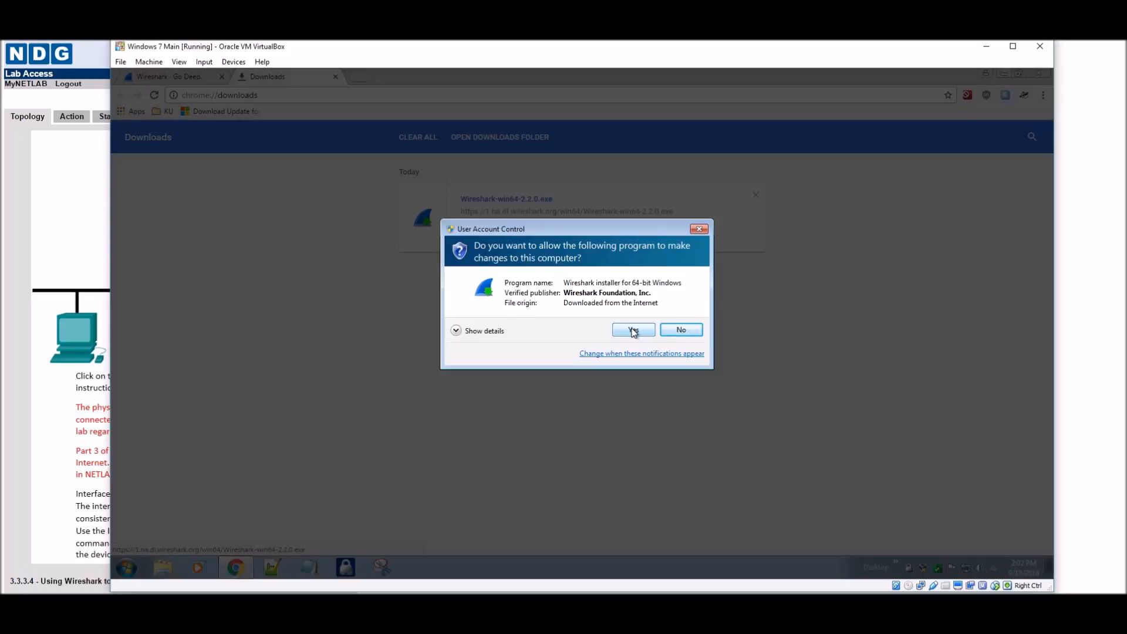
{"action": "left_click", "coordinate": [479, 331]}
{"action": "left_click", "coordinate": [634, 345]}
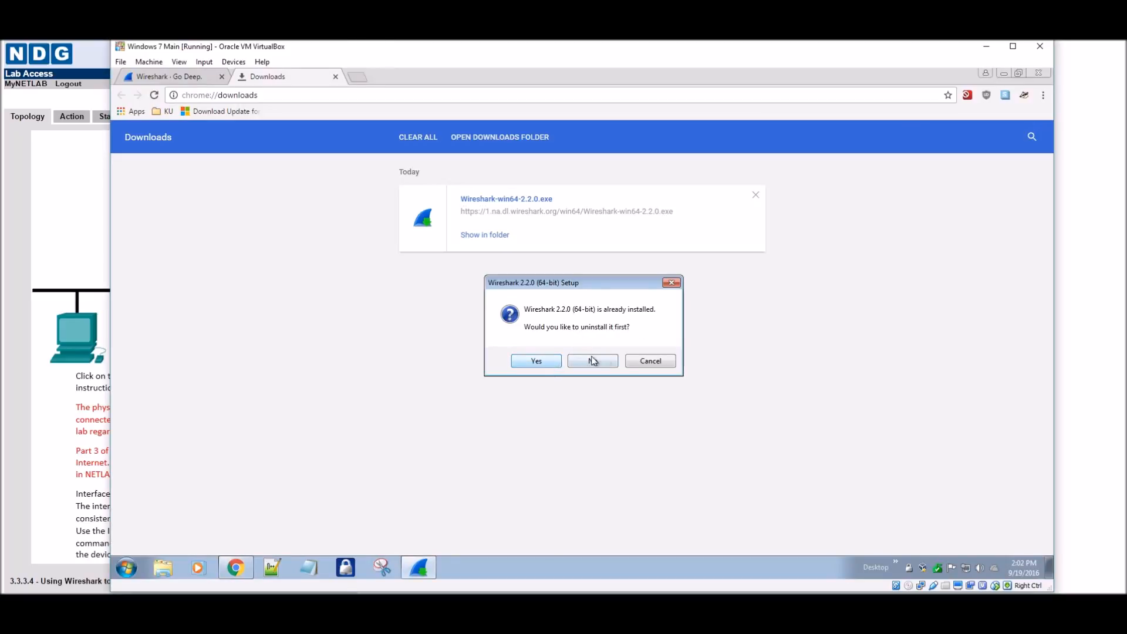
{"action": "left_click", "coordinate": [552, 363]}
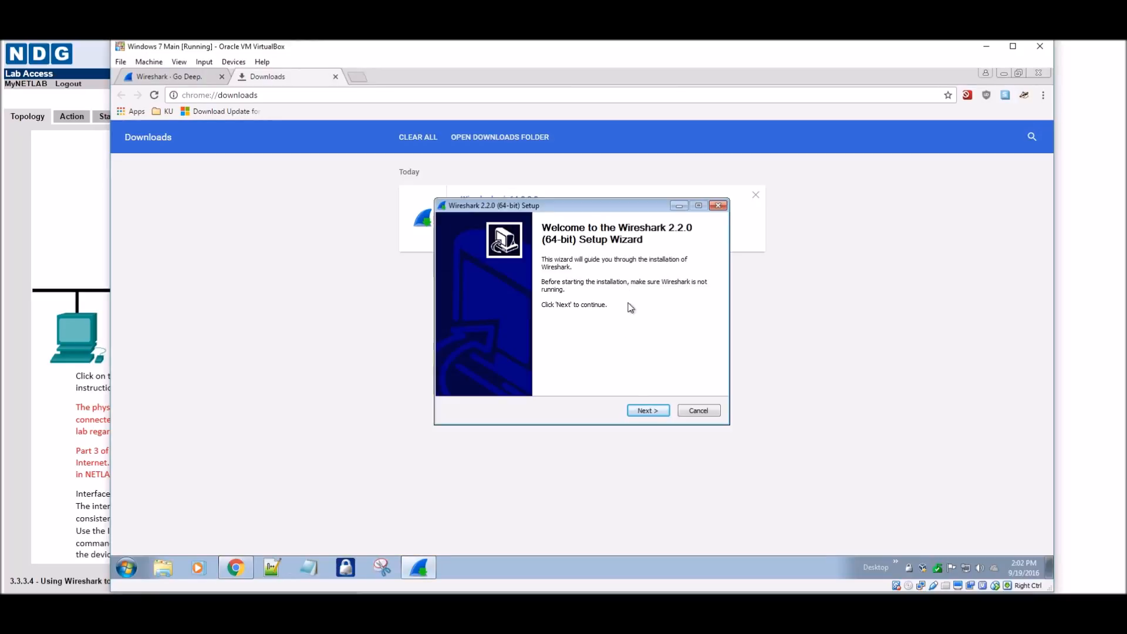
Step: Begin the Wireshark 2.2.0 setup wizard and accept its license agreement
{"action": "left_click", "coordinate": [649, 411]}
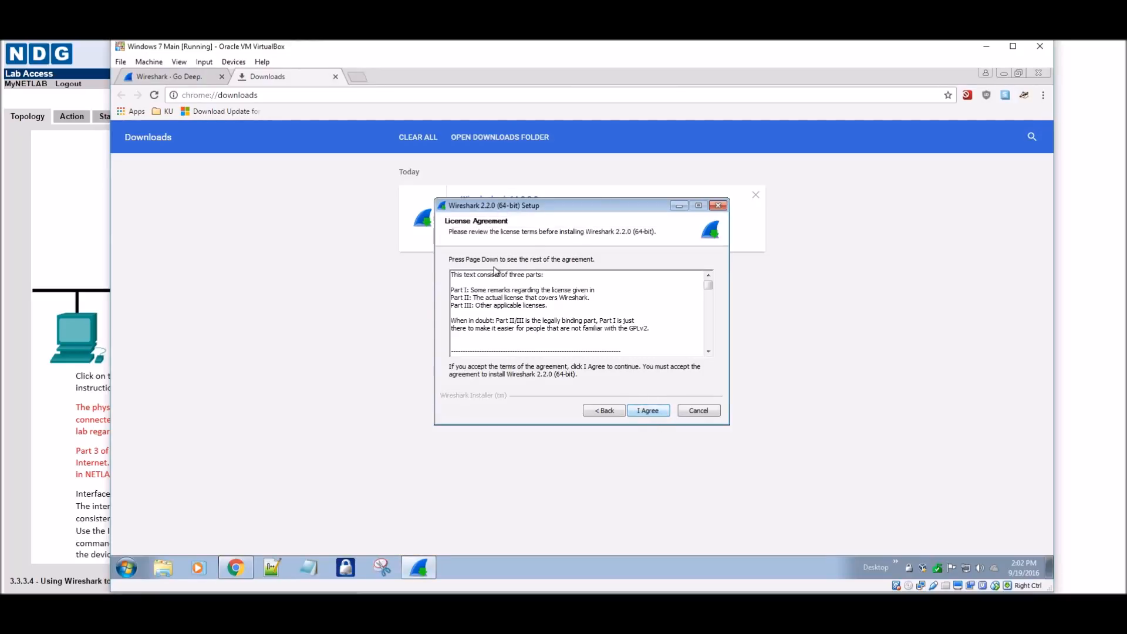
{"action": "mouse_move", "coordinate": [707, 286]}
{"action": "left_mouse_down"}
{"action": "mouse_move", "coordinate": [707, 302]}
{"action": "mouse_move", "coordinate": [708, 285]}
{"action": "left_mouse_up"}
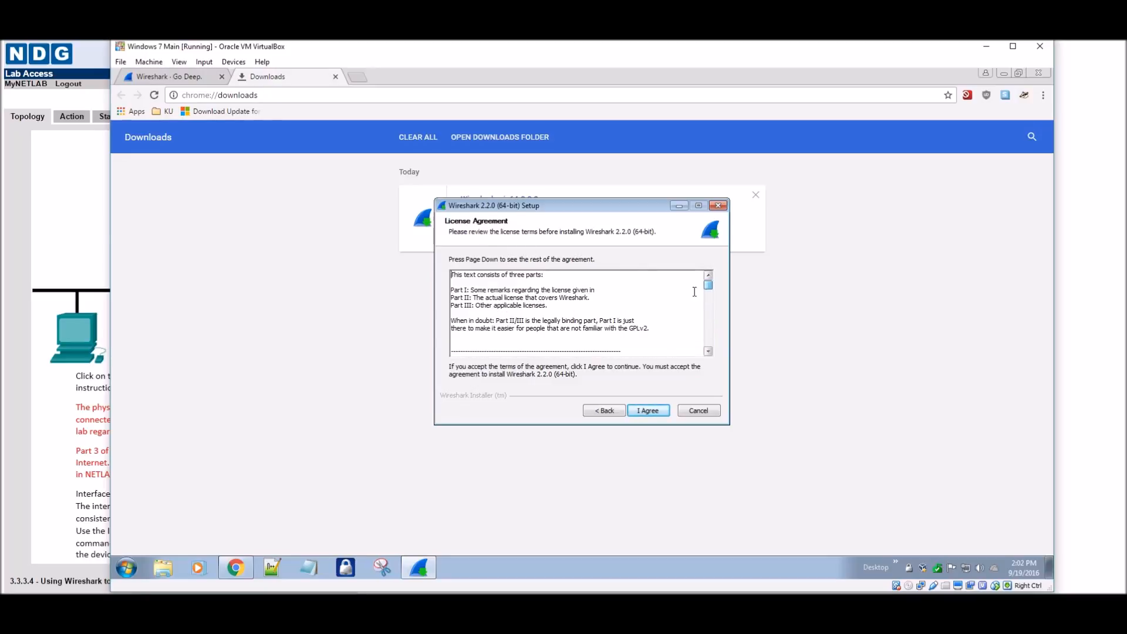
{"action": "left_click", "coordinate": [647, 410]}
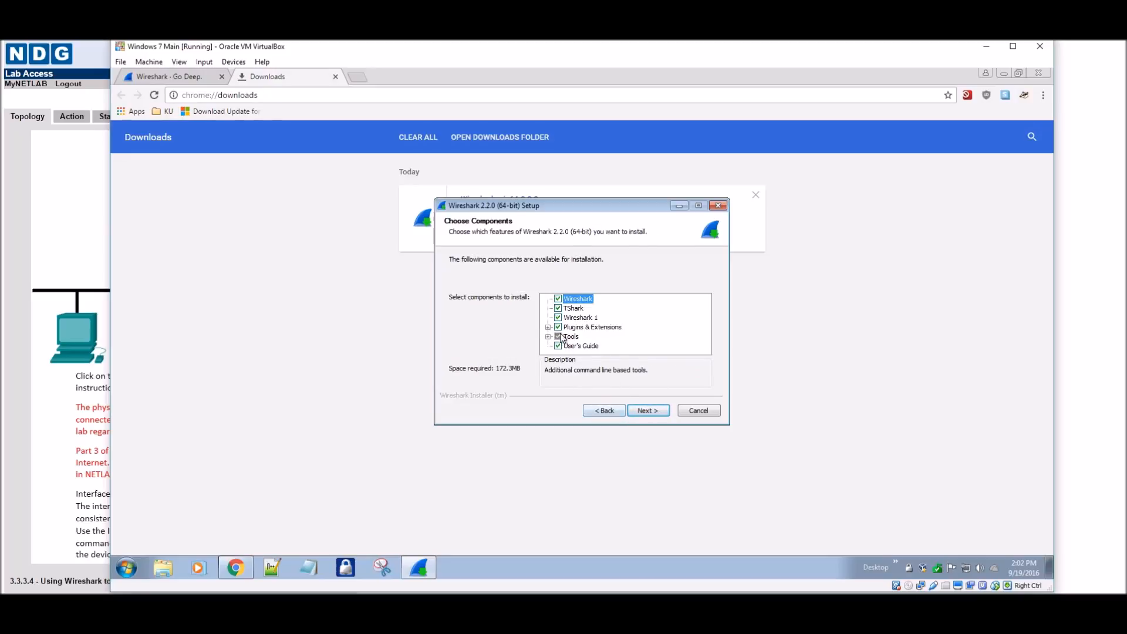
Step: Review the Plugins & Extensions and Tools components and proceed with the default component selection
{"action": "left_click", "coordinate": [547, 327]}
{"action": "mouse_move", "coordinate": [704, 329]}
{"action": "left_mouse_down"}
{"action": "mouse_move", "coordinate": [706, 339]}
{"action": "mouse_move", "coordinate": [707, 312]}
{"action": "left_mouse_up"}
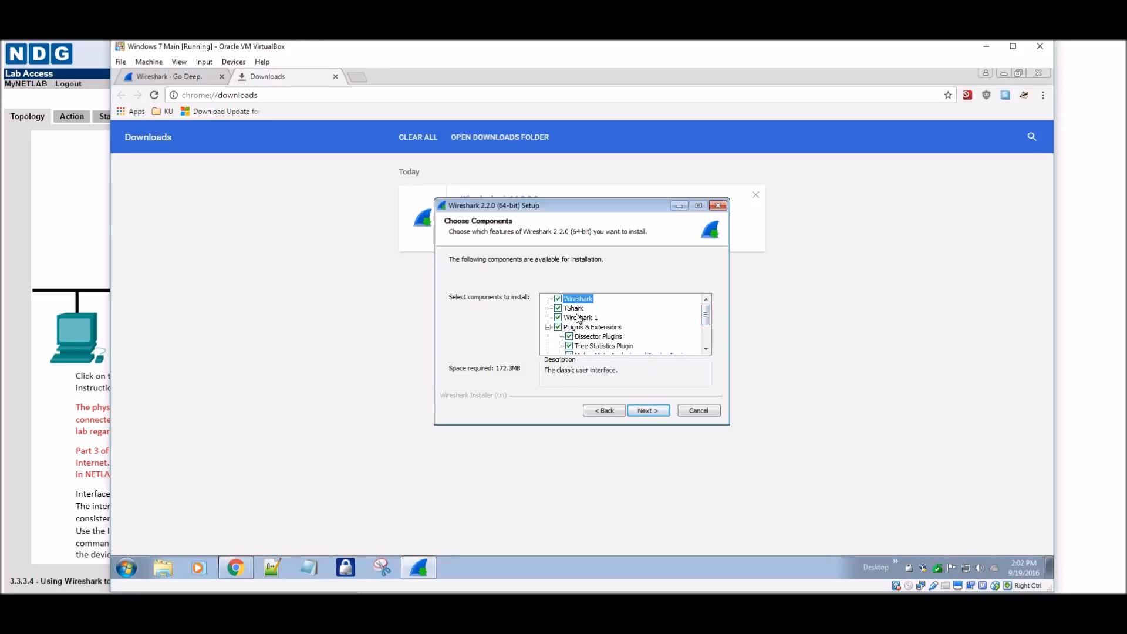
{"action": "left_click_drag", "start_coordinate": [704, 316], "coordinate": [706, 335]}
{"action": "left_click", "coordinate": [548, 336]}
{"action": "scroll", "coordinate": [664, 328], "scroll_direction": "down", "scroll_amount": 1}
{"action": "scroll", "coordinate": [664, 329], "scroll_direction": "down", "scroll_amount": 1}
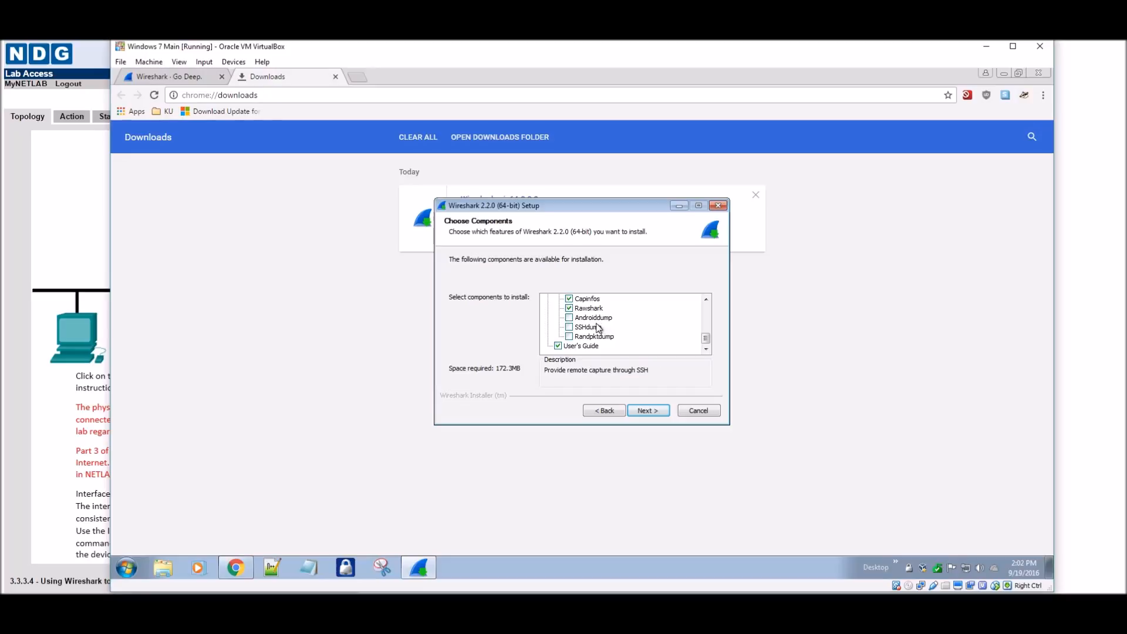
{"action": "left_click", "coordinate": [647, 410]}
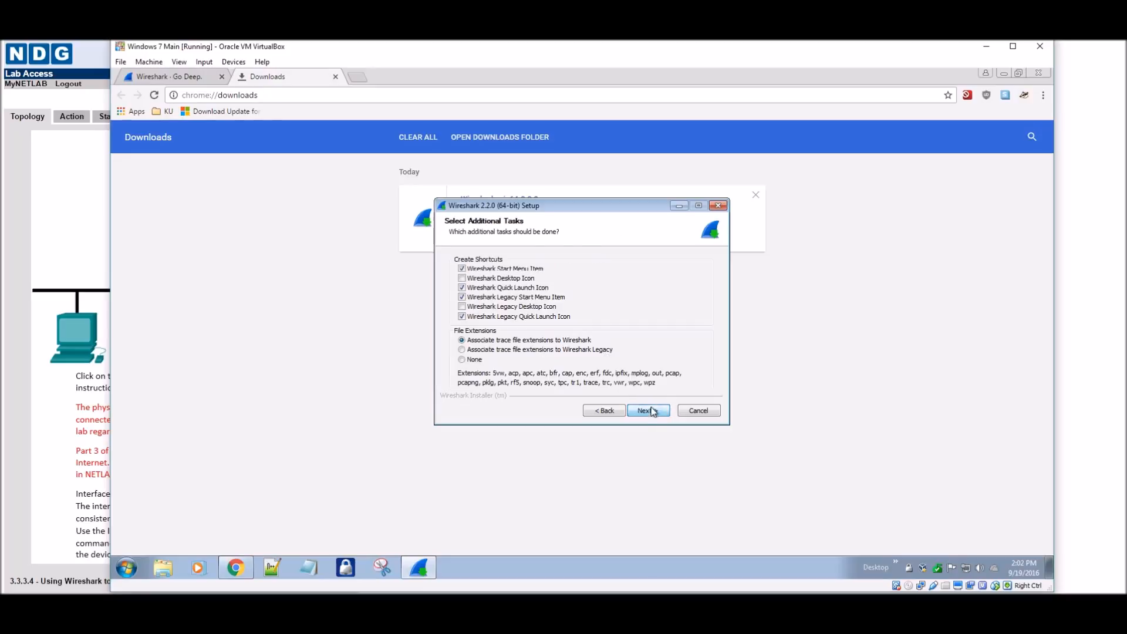
Step: Enable the Wireshark Desktop Icon, and keep the C:\Program Files\Wireshark destination and the WinPcap 4.1.3 installation
{"action": "left_click", "coordinate": [462, 279]}
{"action": "left_click", "coordinate": [646, 411]}
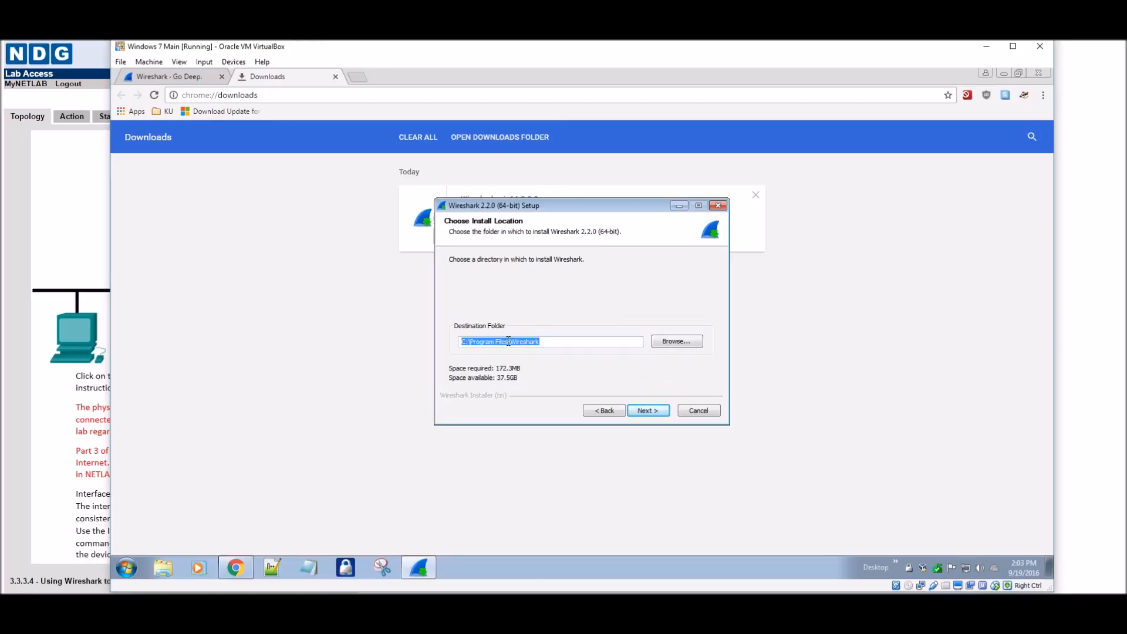
{"action": "left_click", "coordinate": [646, 411]}
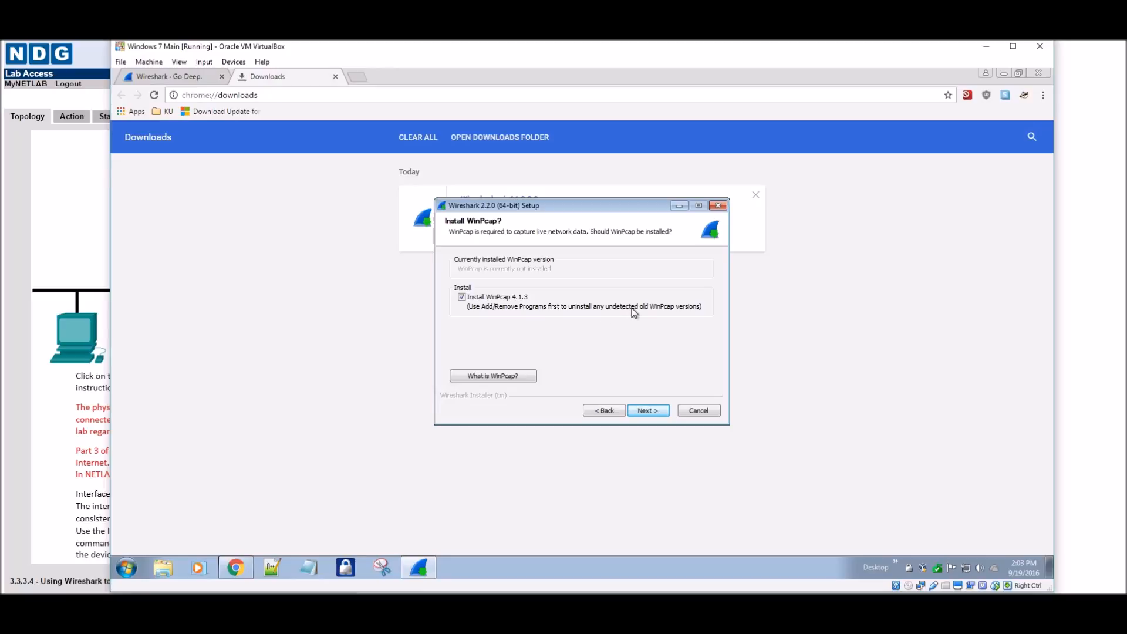
{"action": "left_click", "coordinate": [647, 410]}
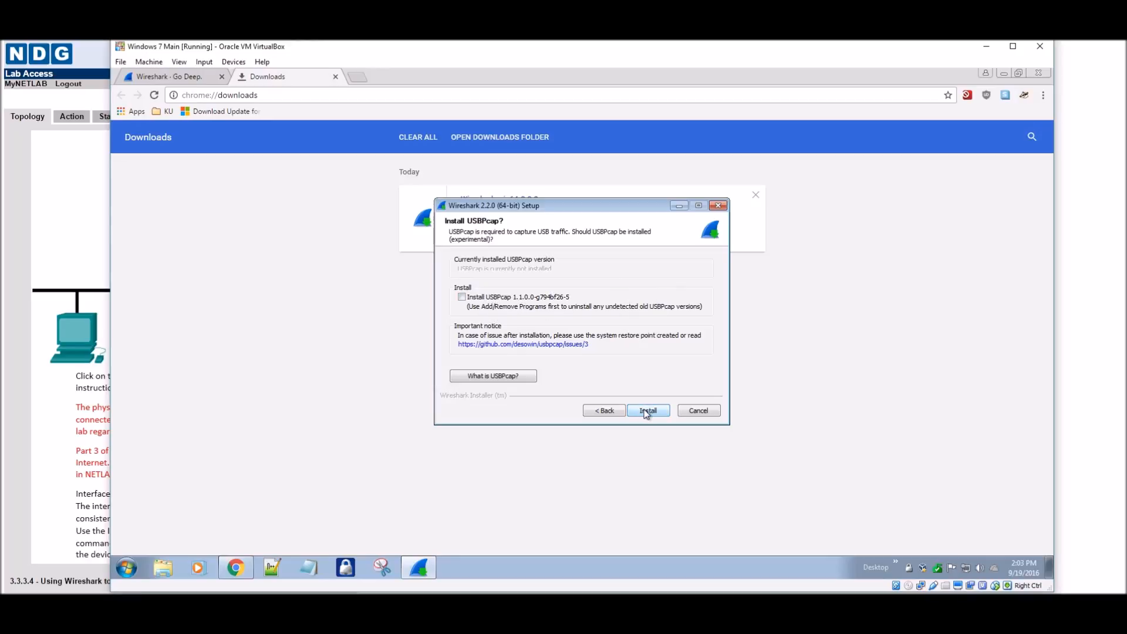
Step: View the USBPcap information page, then return to the setup and start the installation without USBPcap
{"action": "left_click", "coordinate": [490, 377]}
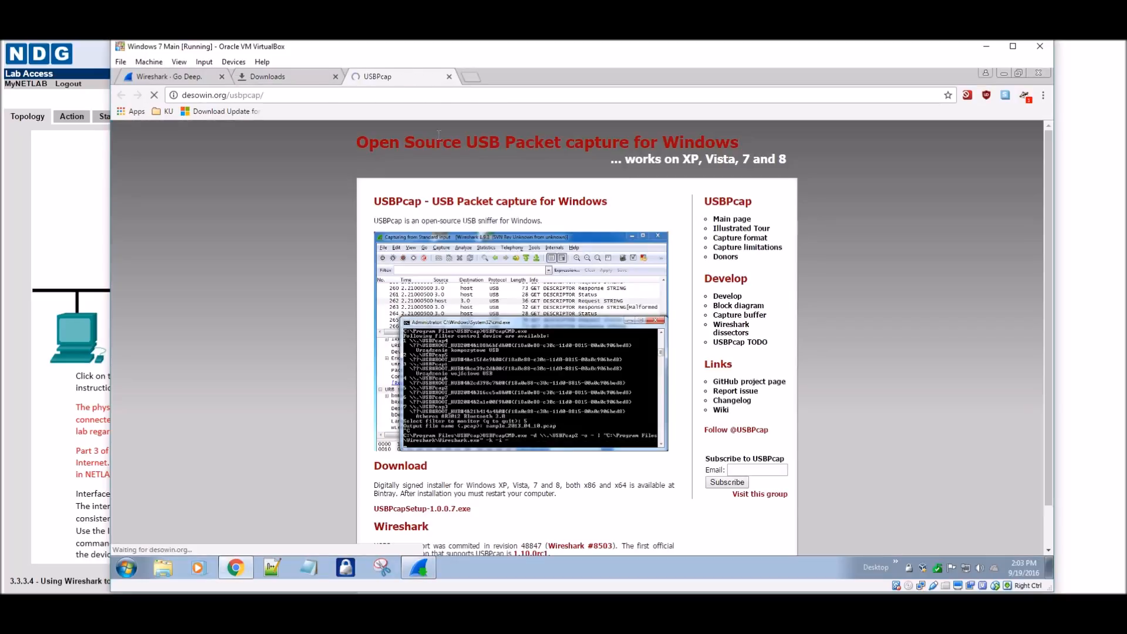
{"action": "key", "text": "alt+Tab"}
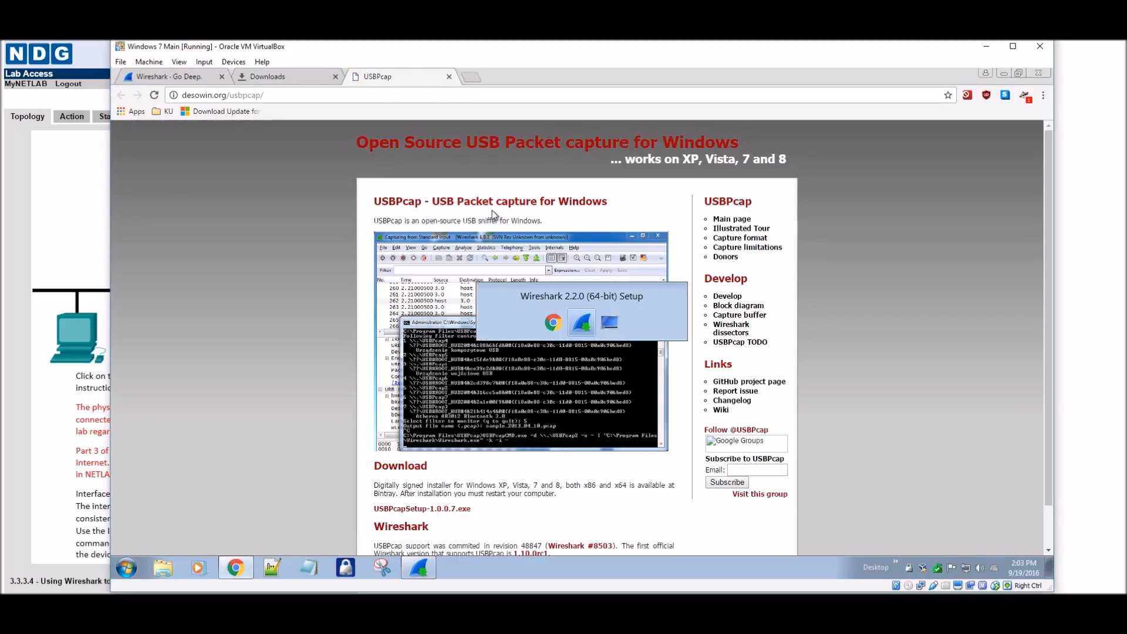
{"action": "left_click", "coordinate": [643, 412]}
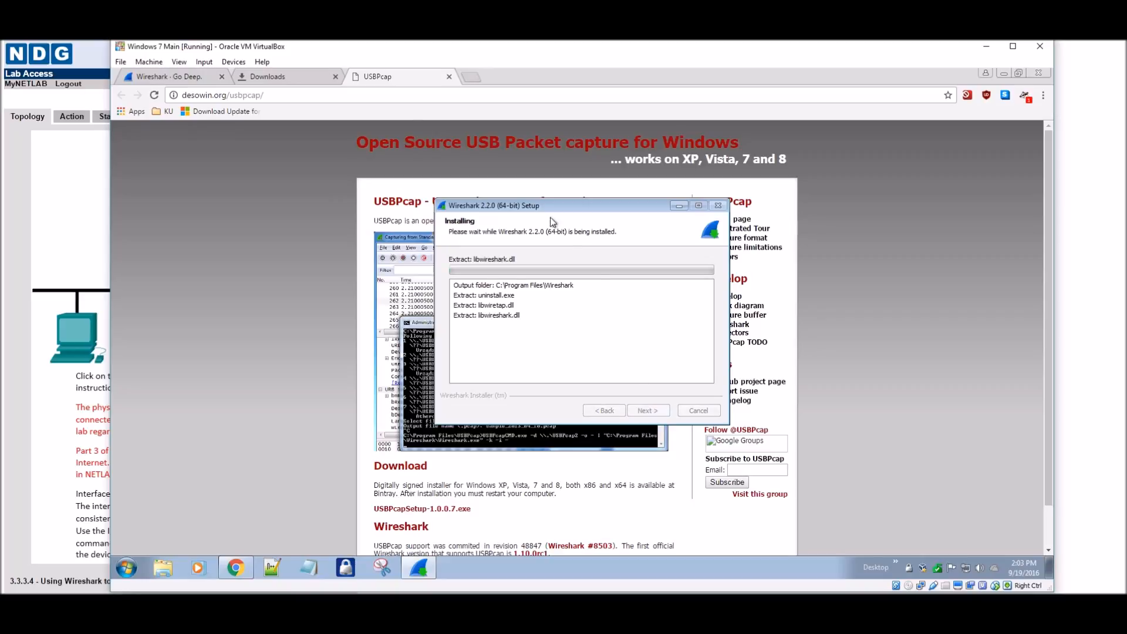
Step: Install WinPcap 4.1.3 through its setup wizard, accepting the license and keeping automatic driver start at boot time
{"action": "left_click", "coordinate": [177, 80]}
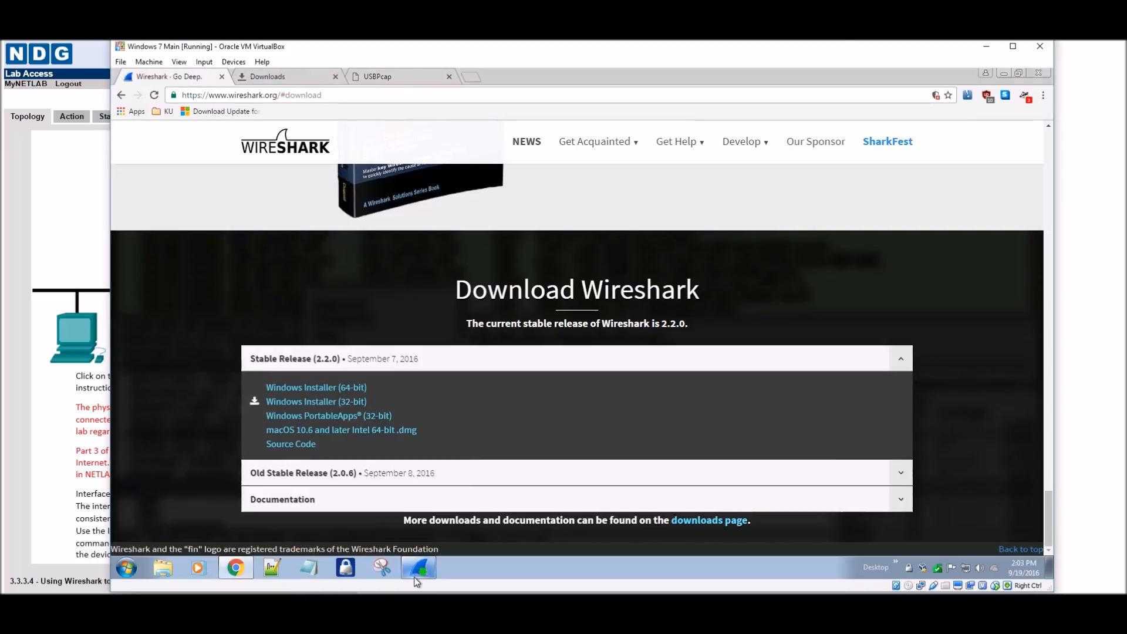
{"action": "left_click", "coordinate": [419, 568]}
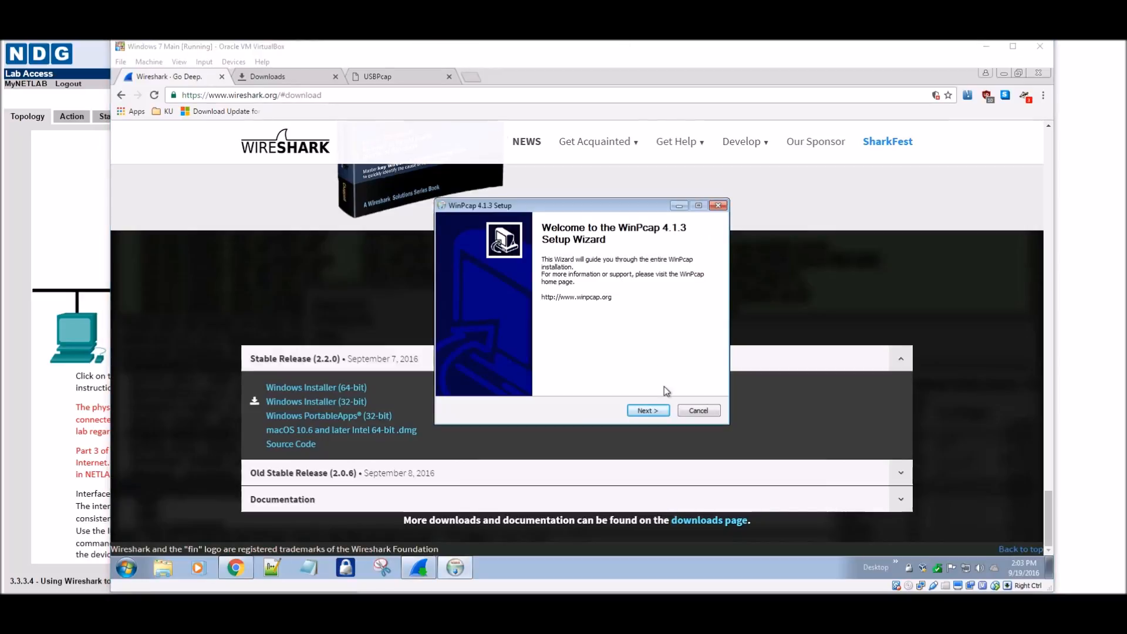
{"action": "left_click", "coordinate": [643, 412]}
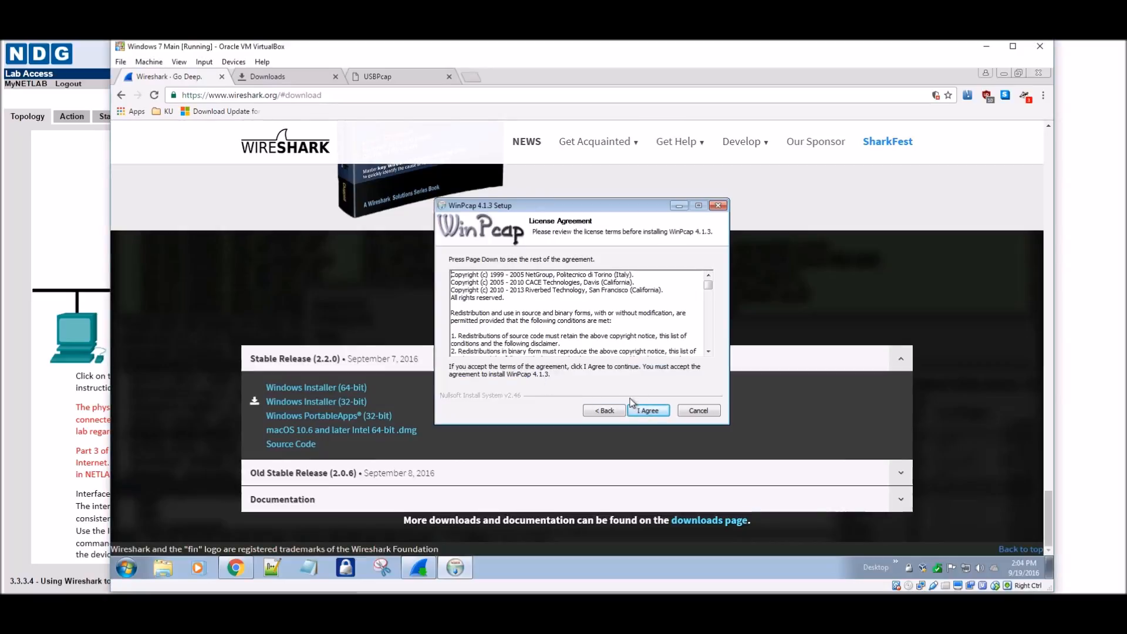
{"action": "left_click", "coordinate": [648, 411]}
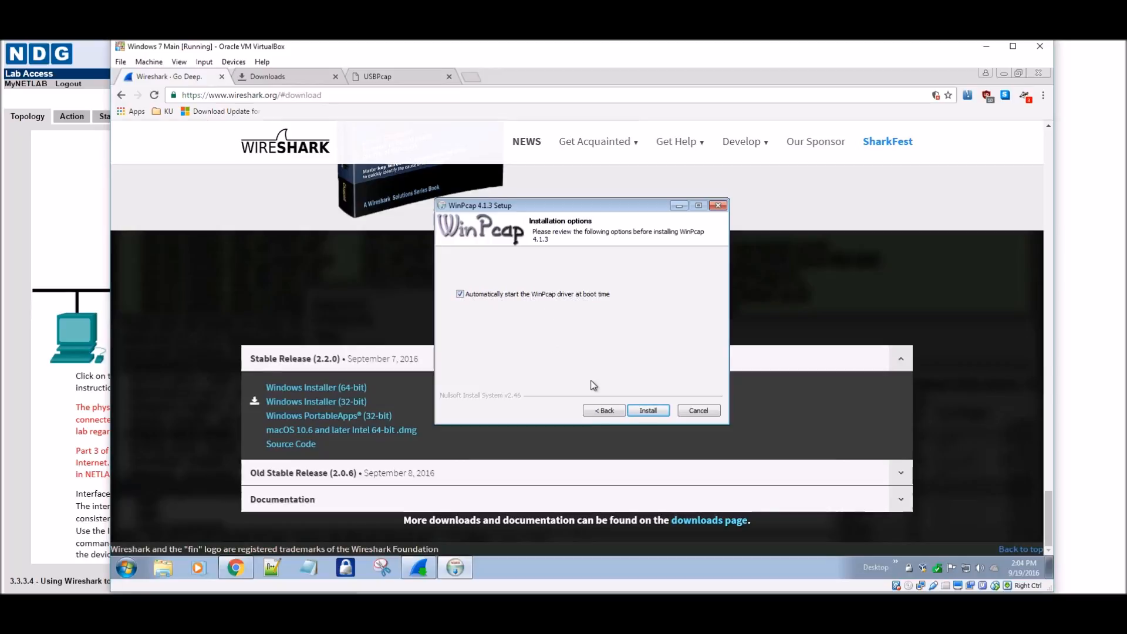
{"action": "left_click", "coordinate": [647, 410]}
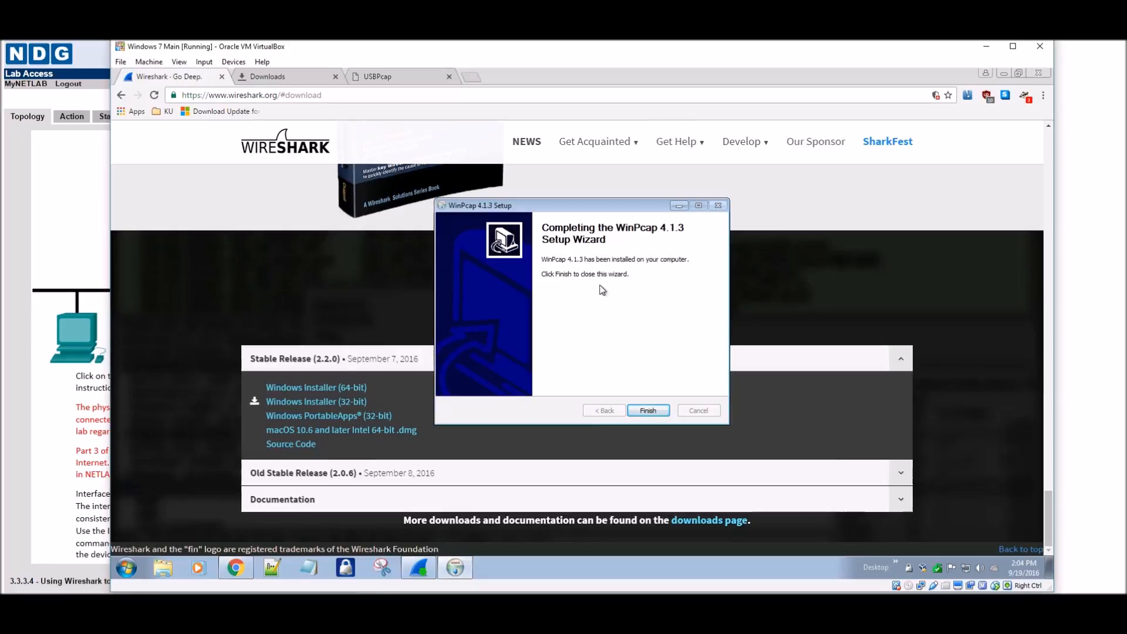
{"action": "left_click", "coordinate": [648, 410]}
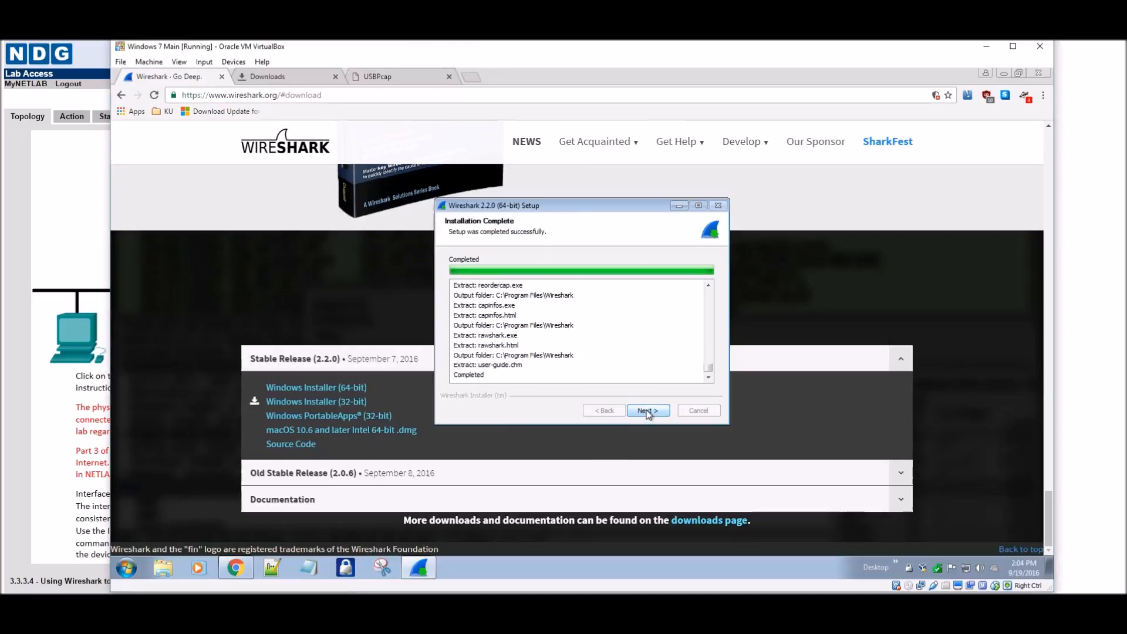
Step: Finish the Wireshark setup wizard without running Wireshark or showing news, and close the browser
{"action": "left_click", "coordinate": [648, 411]}
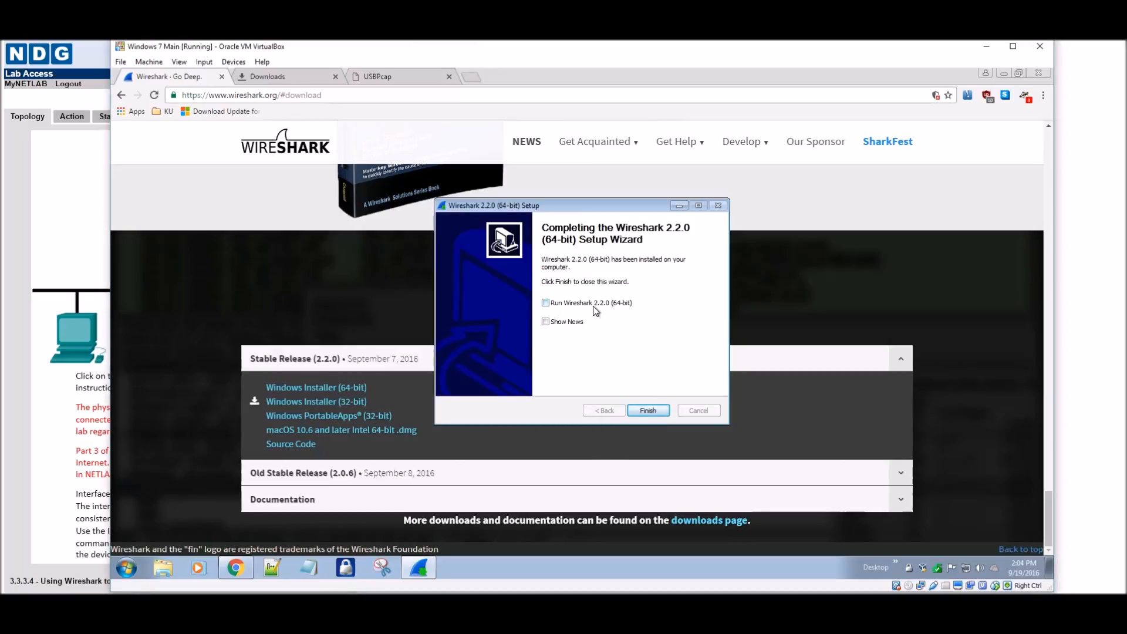
{"action": "left_click", "coordinate": [648, 410]}
{"action": "left_click", "coordinate": [1045, 75]}
Step: Move the Wireshark shortcut to an empty area of the desktop, launch Wireshark, and reposition its window
{"action": "left_click_drag", "start_coordinate": [150, 389], "coordinate": [371, 218]}
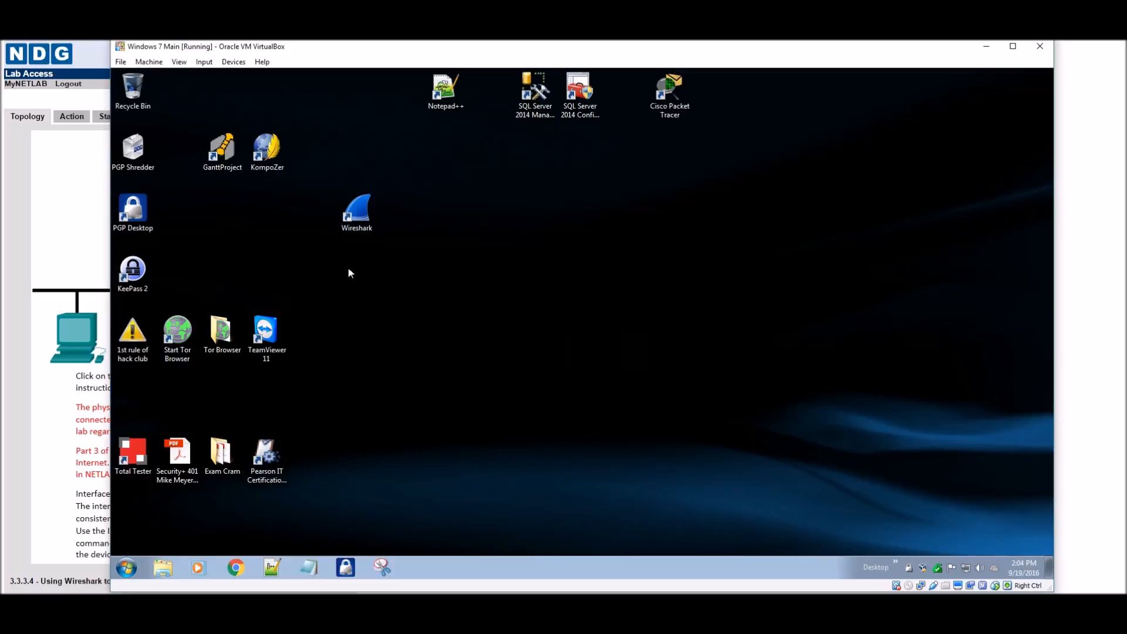
{"action": "double_click", "coordinate": [360, 216]}
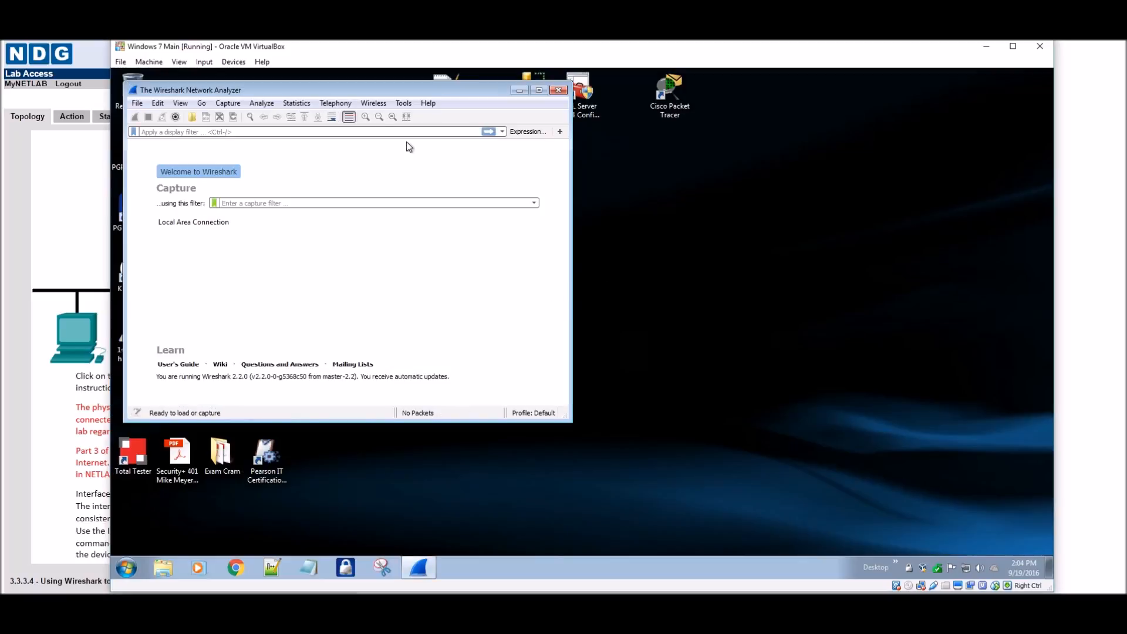
{"action": "left_click_drag", "start_coordinate": [355, 90], "coordinate": [667, 125]}
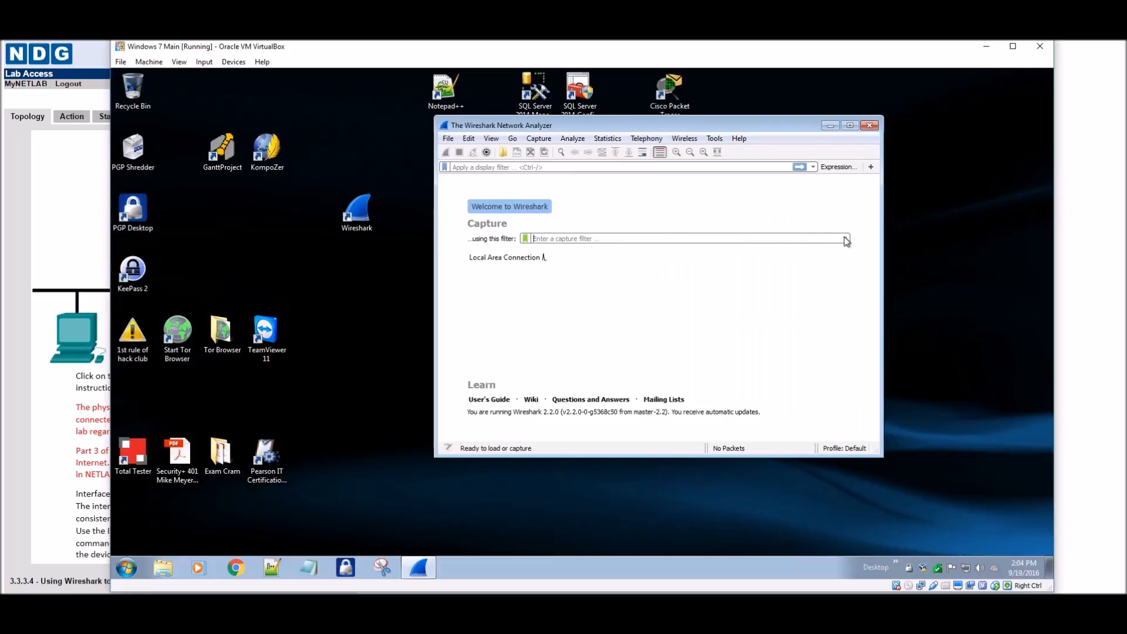
Step: Examine the predefined capture filters on the Wireshark welcome page and close the list without choosing one
{"action": "left_click", "coordinate": [525, 238]}
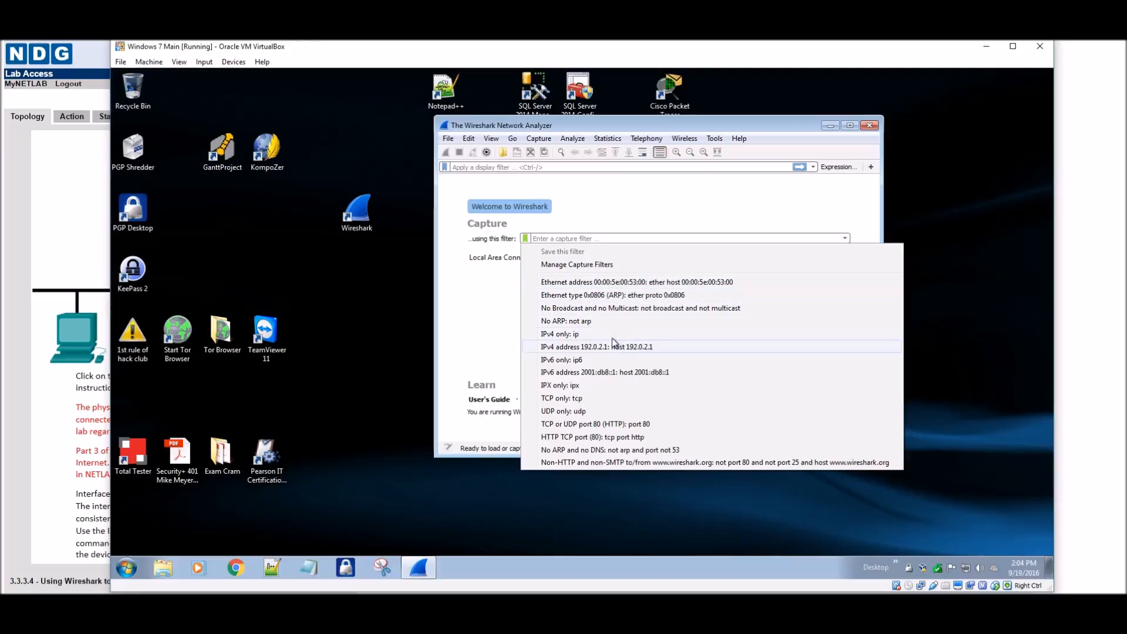
{"action": "left_click", "coordinate": [486, 290]}
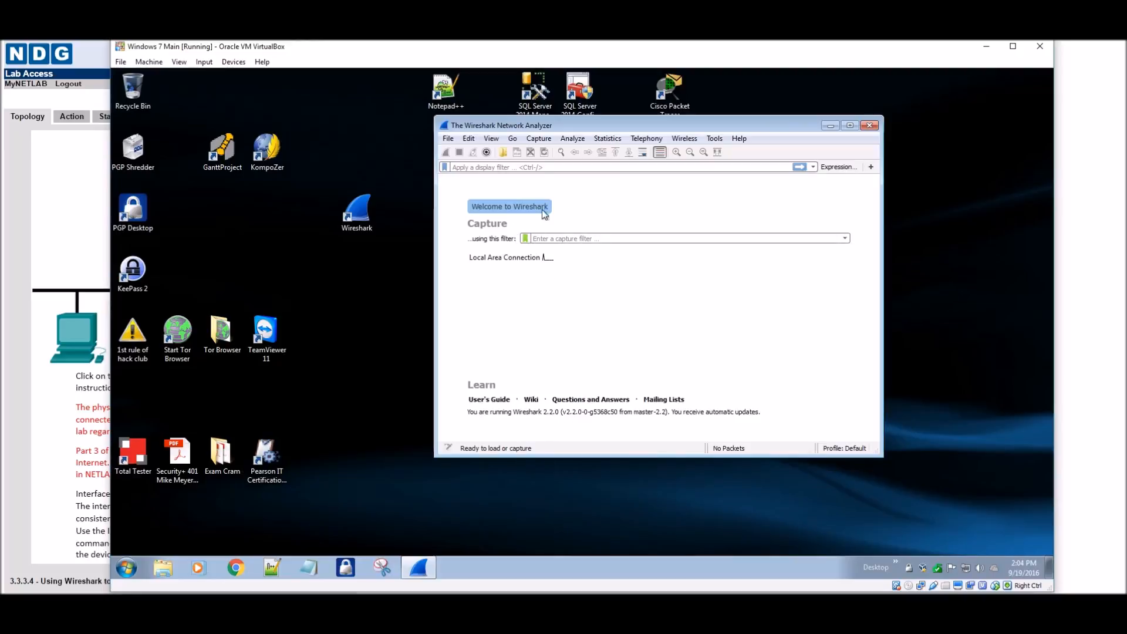
{"action": "left_click_drag", "start_coordinate": [543, 126], "coordinate": [499, 134]}
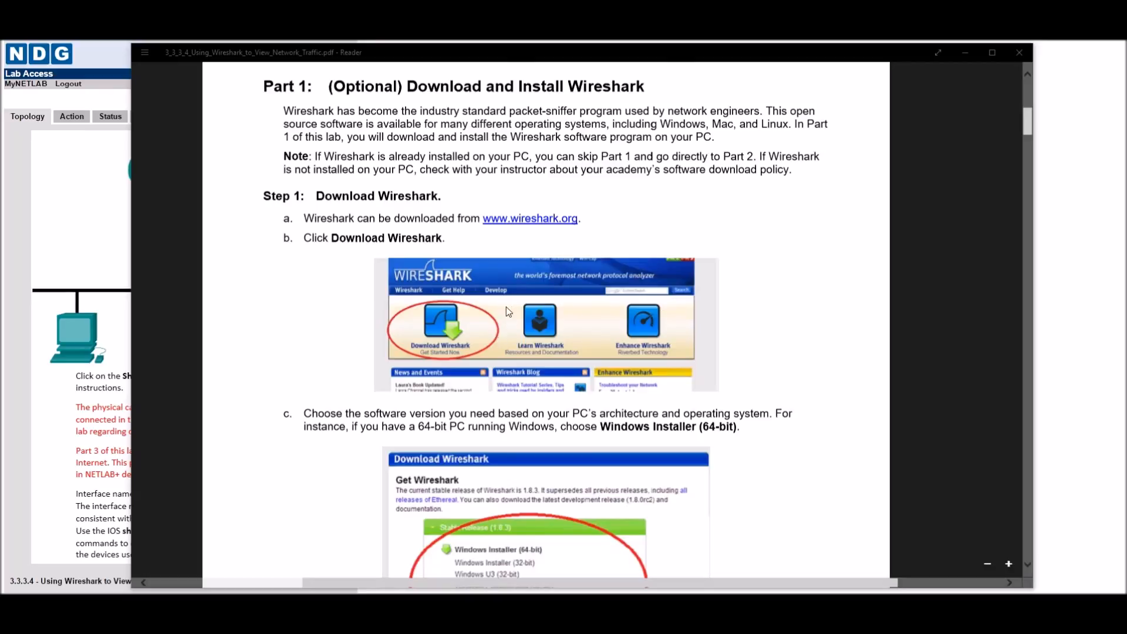
Step: Review the Wireshark download and installation instructions in the lab document through the start of Part 2
{"action": "scroll", "coordinate": [530, 294], "scroll_direction": "down", "scroll_amount": 10}
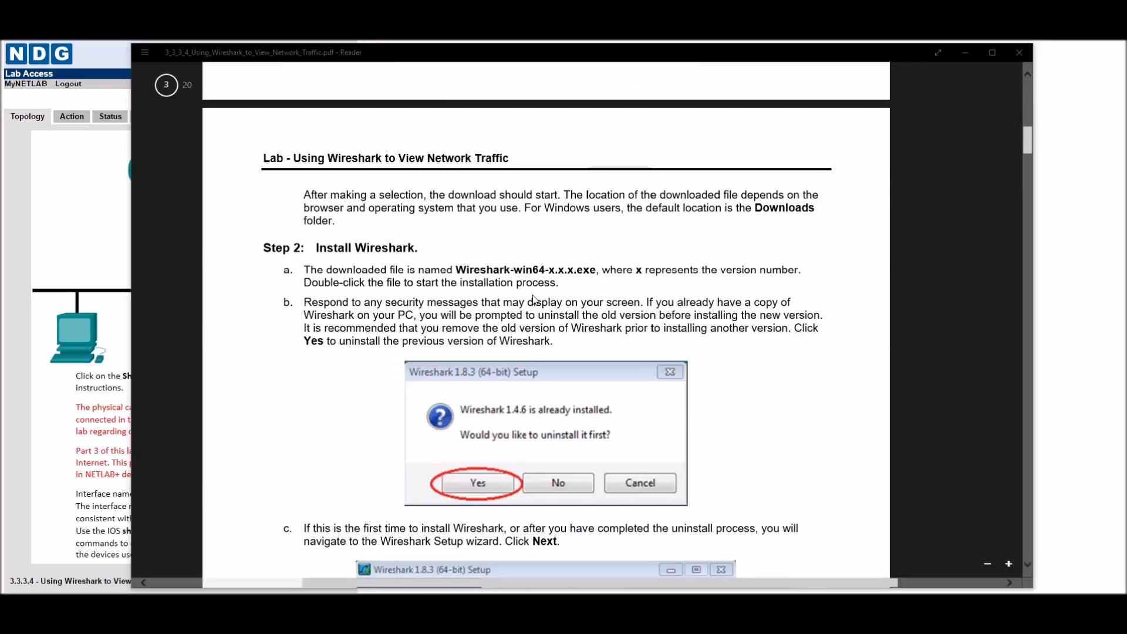
{"action": "scroll", "coordinate": [534, 299], "scroll_direction": "down", "scroll_amount": 10}
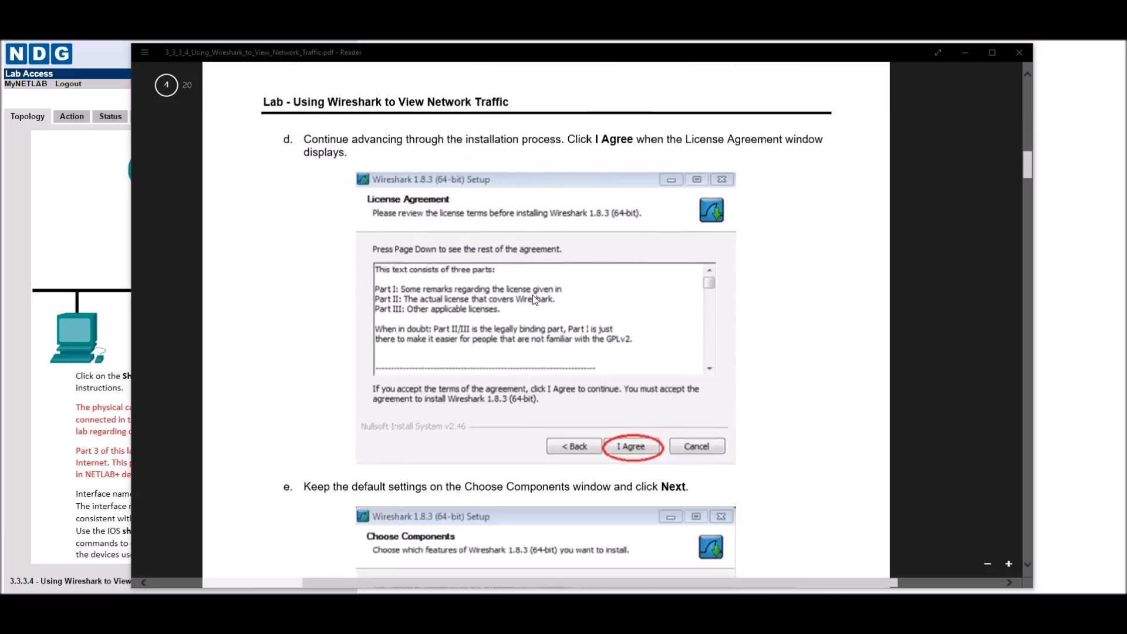
{"action": "scroll", "coordinate": [534, 300], "scroll_direction": "down", "scroll_amount": 10}
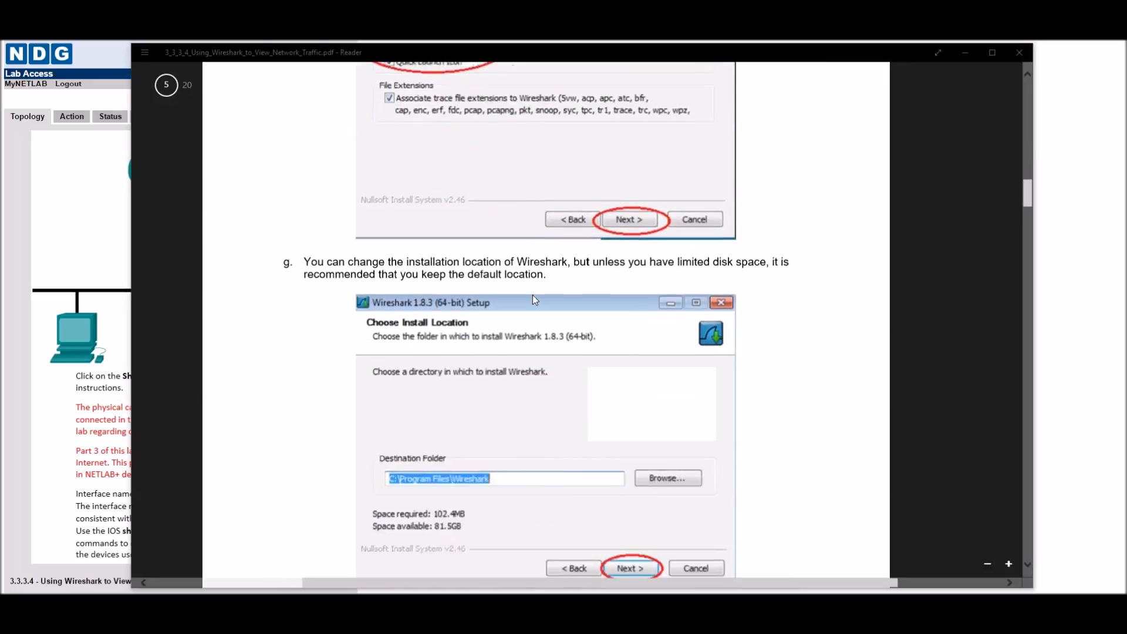
{"action": "scroll", "coordinate": [534, 300], "scroll_direction": "down", "scroll_amount": 5}
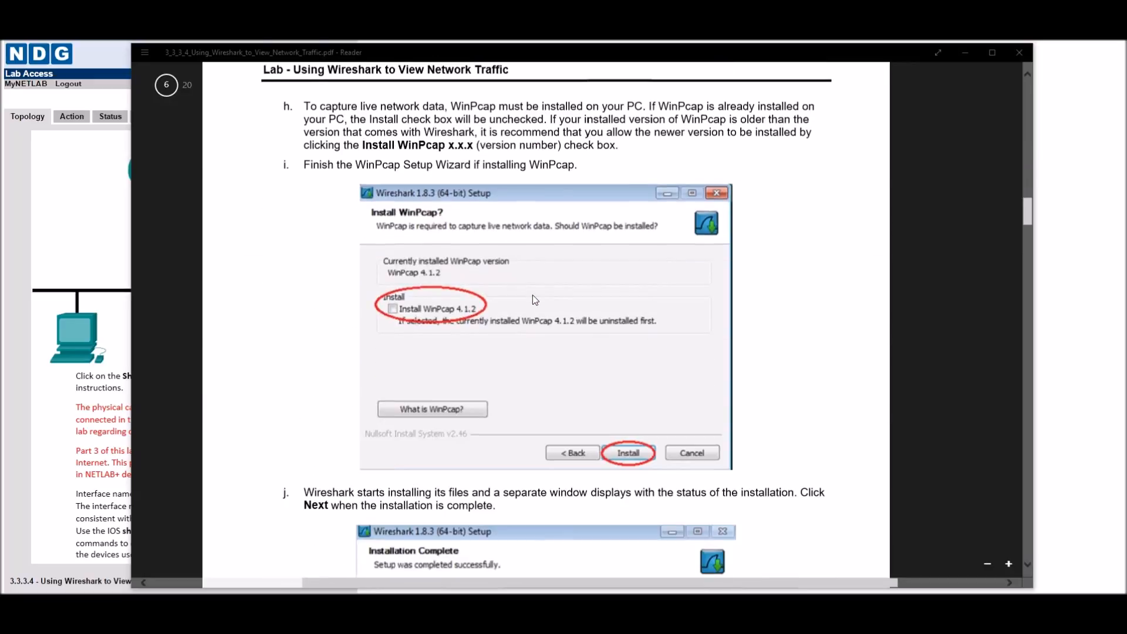
{"action": "scroll", "coordinate": [533, 295], "scroll_direction": "down", "scroll_amount": 15}
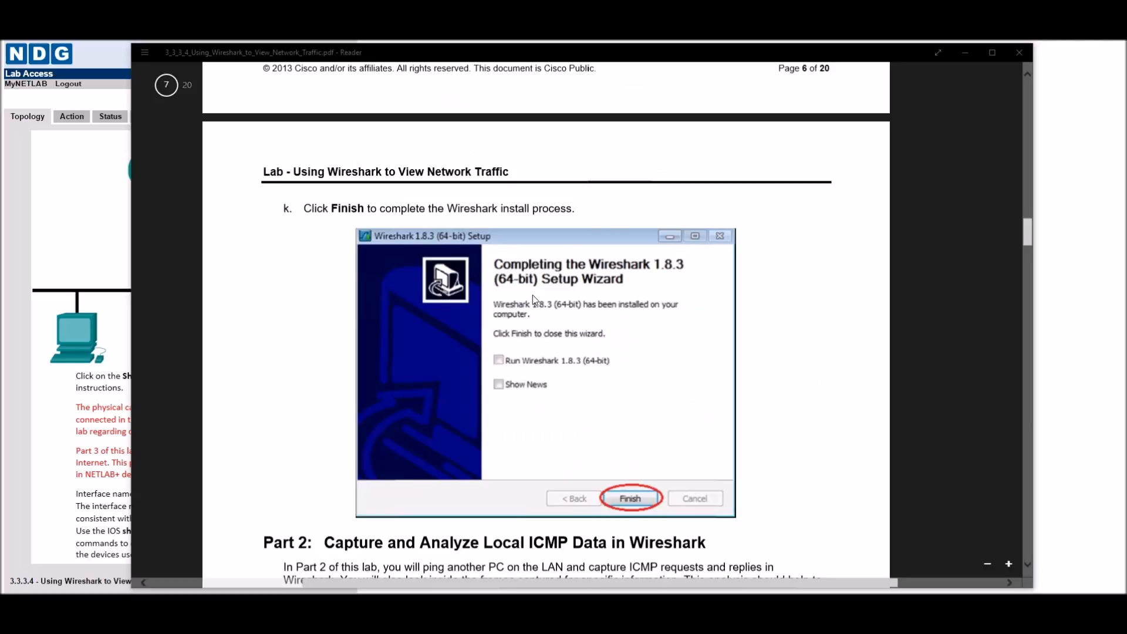
{"action": "scroll", "coordinate": [533, 294], "scroll_direction": "down", "scroll_amount": 4}
{"action": "scroll", "coordinate": [533, 295], "scroll_direction": "up", "scroll_amount": 3}
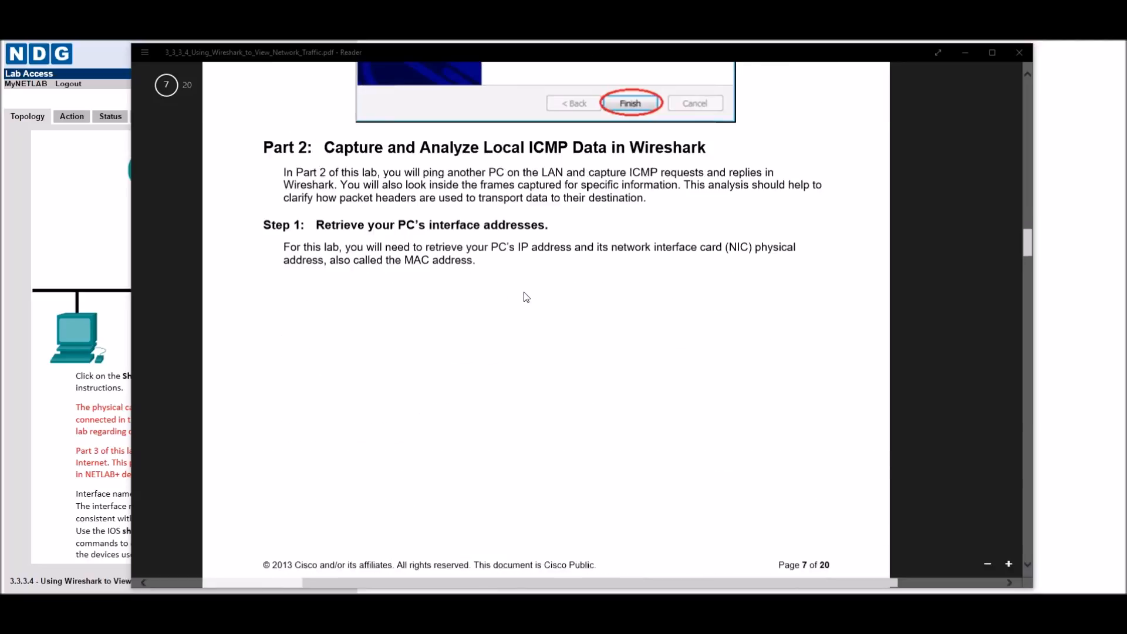
{"action": "scroll", "coordinate": [523, 291], "scroll_direction": "up", "scroll_amount": 5}
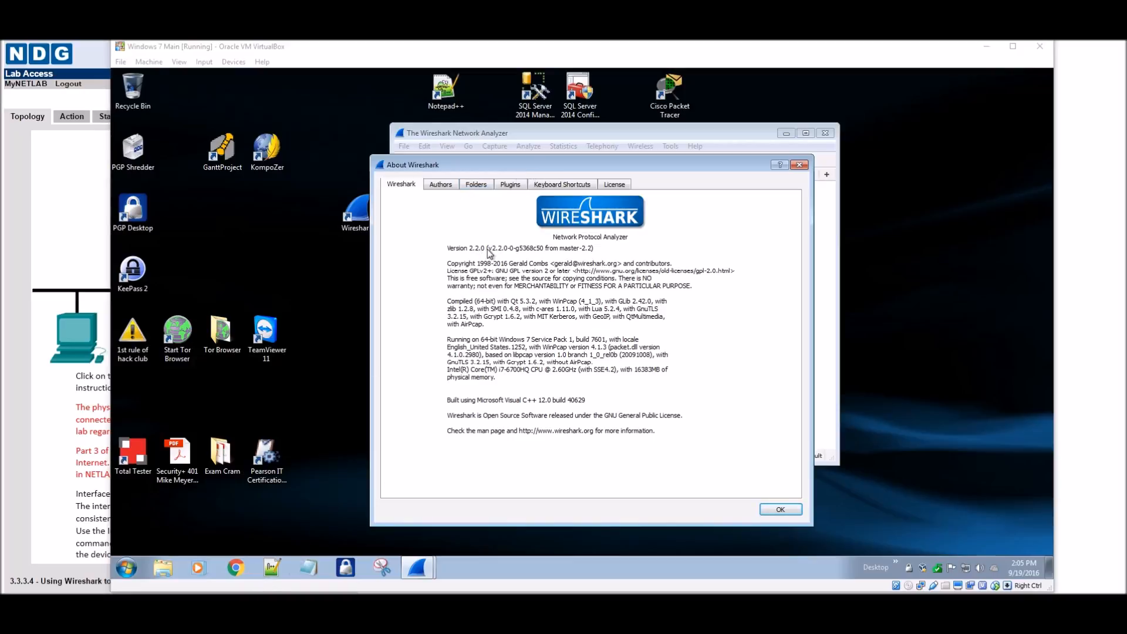
Step: Close the About Wireshark dialog and return to Part 2, Step 1 of the lab document on retrieving interface addresses
{"action": "left_click", "coordinate": [800, 165]}
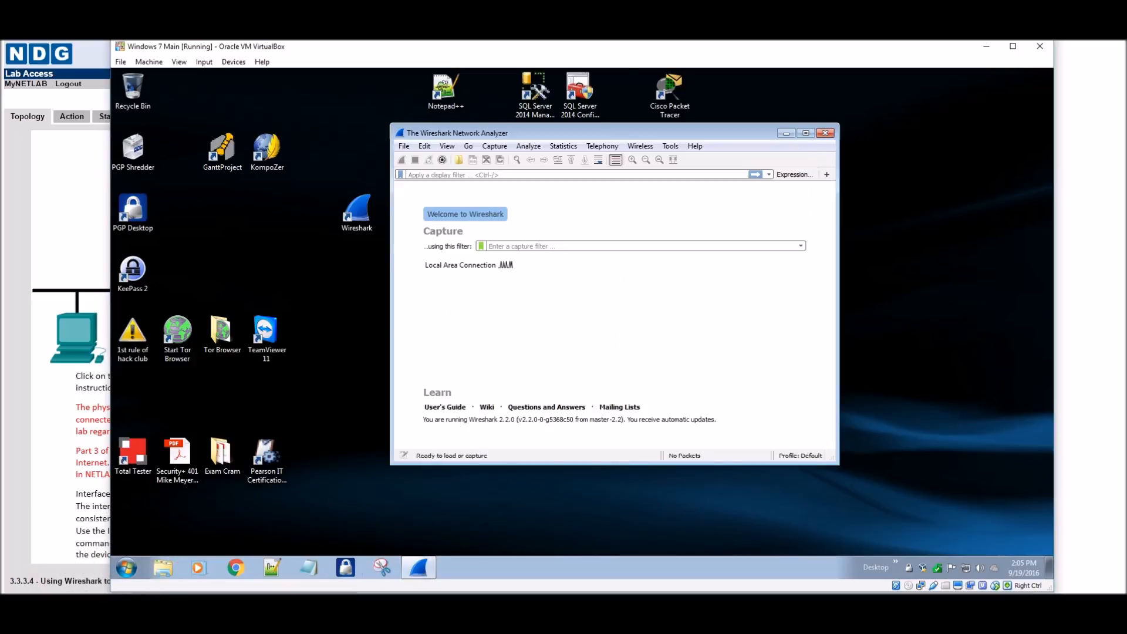
{"action": "left_click", "coordinate": [373, 591]}
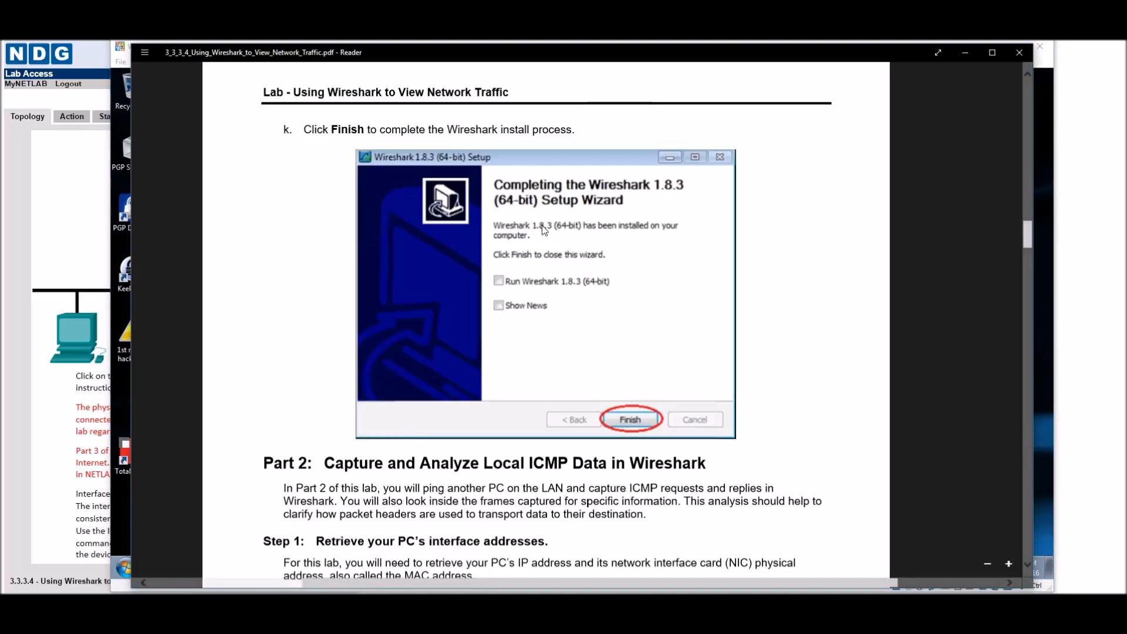
{"action": "scroll", "coordinate": [543, 229], "scroll_direction": "down", "scroll_amount": 5}
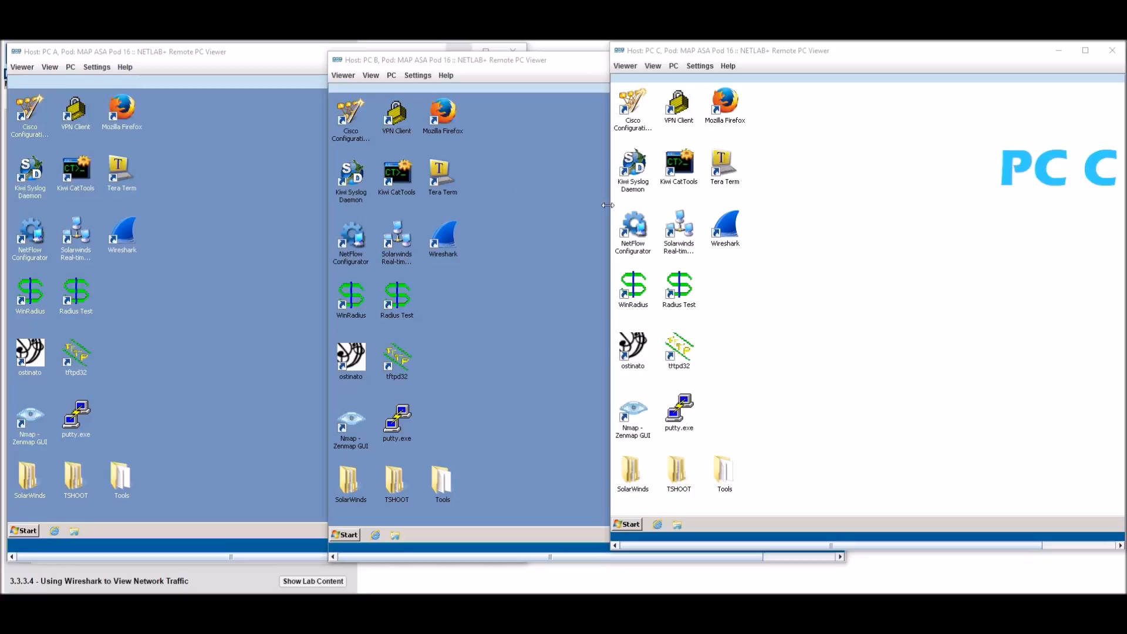
Step: Bring the PC A remote desktop in front of the PC B viewer and put the lab document out of the way
{"action": "left_click", "coordinate": [254, 211]}
{"action": "left_click", "coordinate": [569, 221]}
{"action": "left_click", "coordinate": [965, 229]}
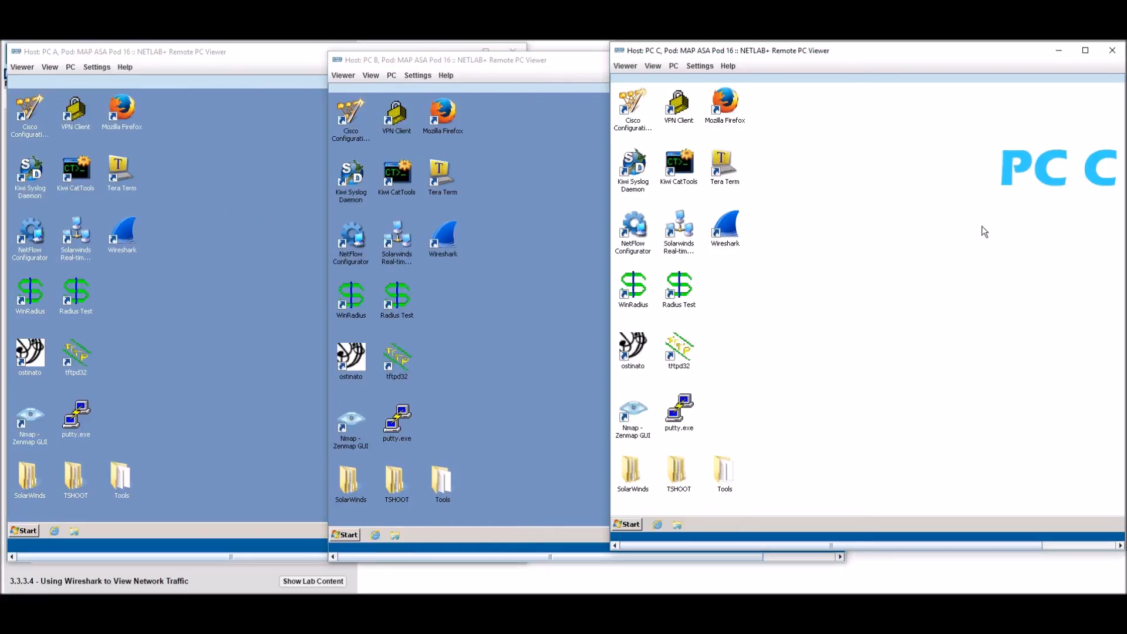
{"action": "left_click", "coordinate": [589, 234]}
{"action": "left_click", "coordinate": [935, 241]}
{"action": "left_click", "coordinate": [313, 260]}
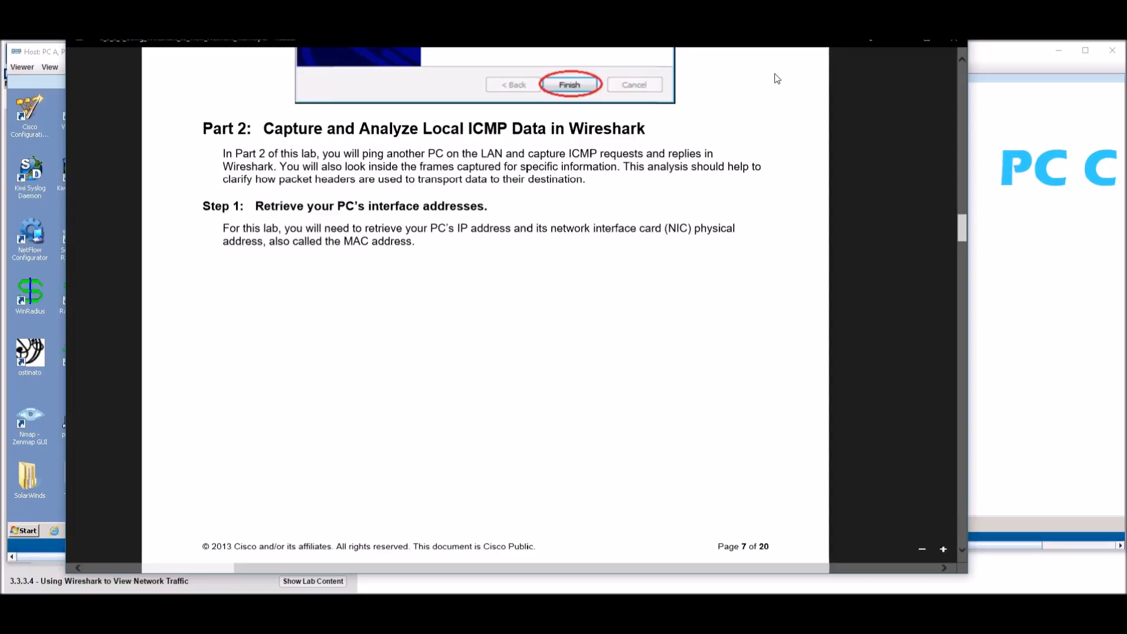
{"action": "key", "text": "super+Down"}
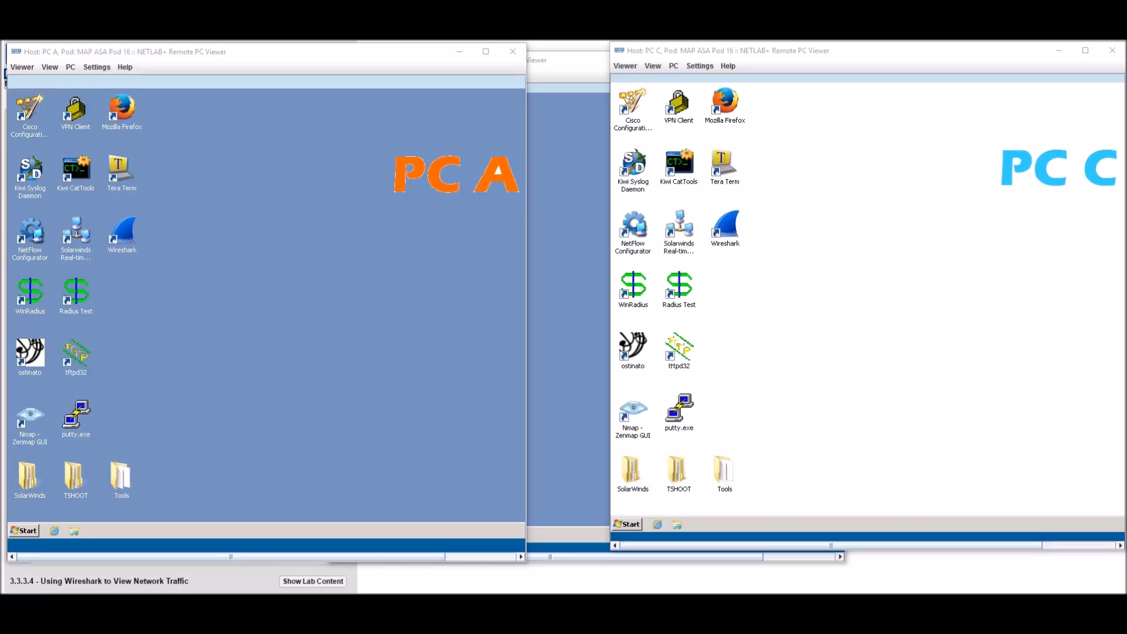
{"action": "left_click_drag", "start_coordinate": [0, 80], "coordinate": [522, 48]}
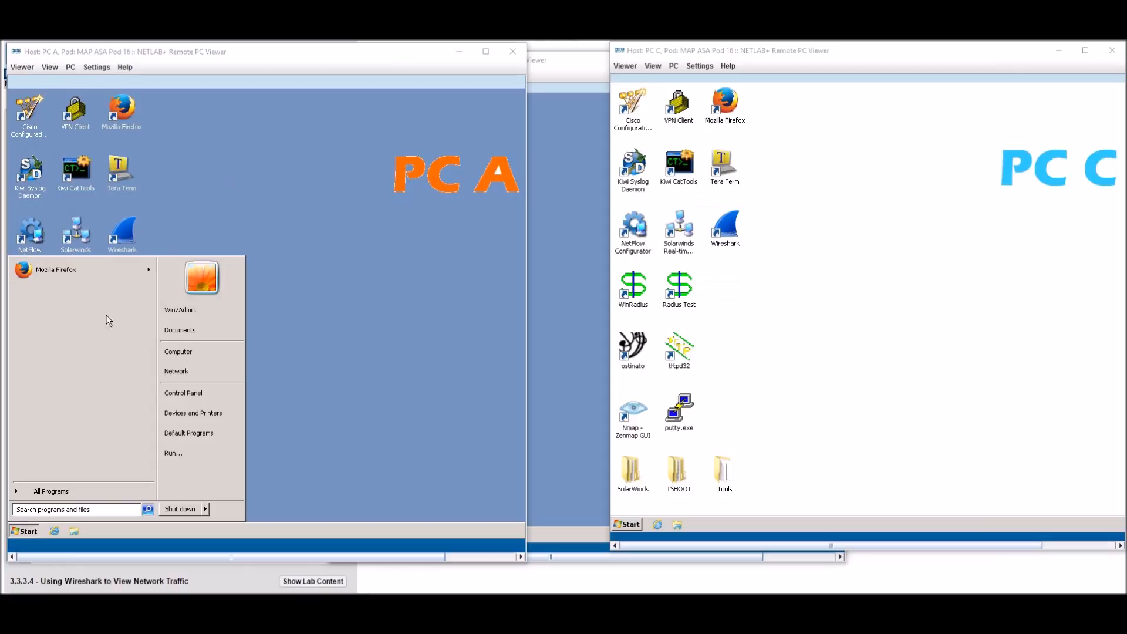
Step: Search for cmd on PC A and open cmd.exe from the result
{"action": "left_click", "coordinate": [273, 402]}
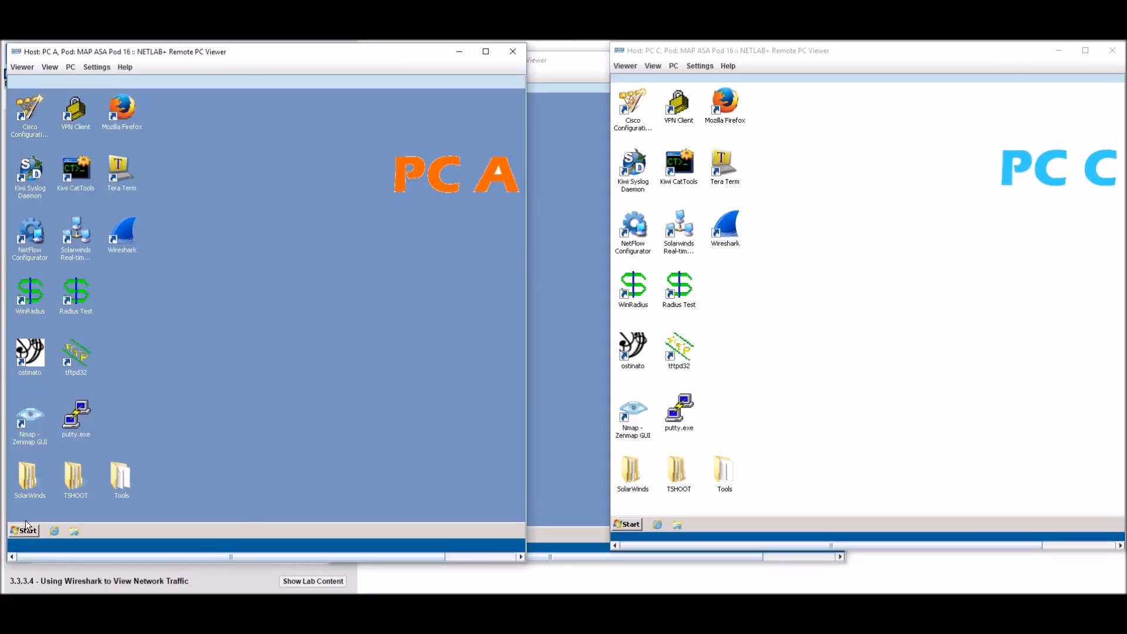
{"action": "type", "text": "cmd"}
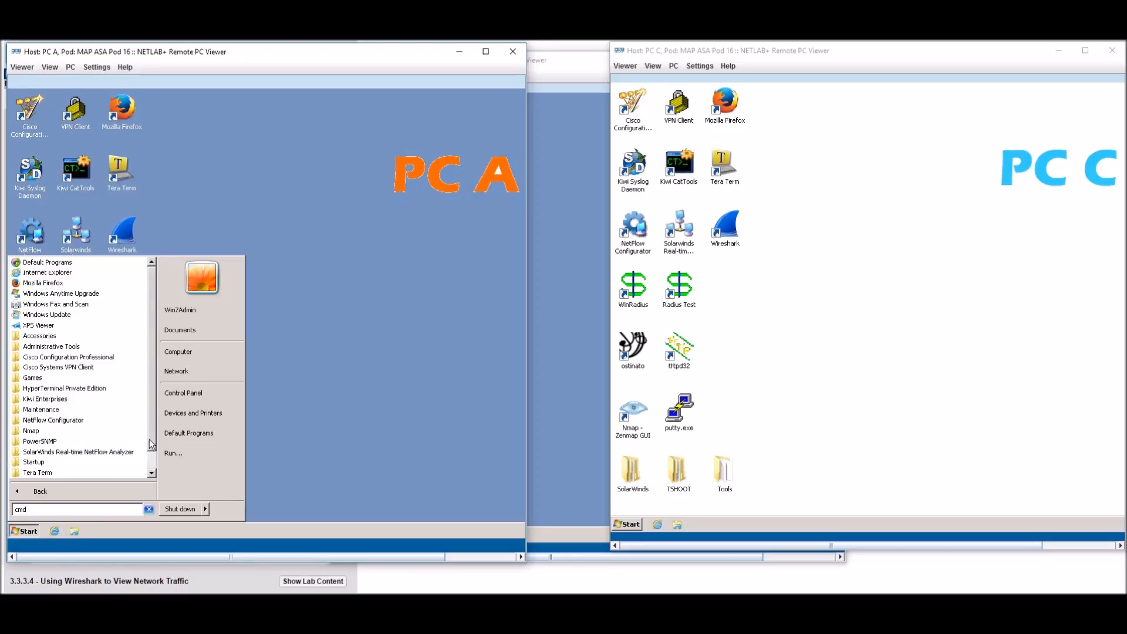
{"action": "left_click", "coordinate": [152, 473]}
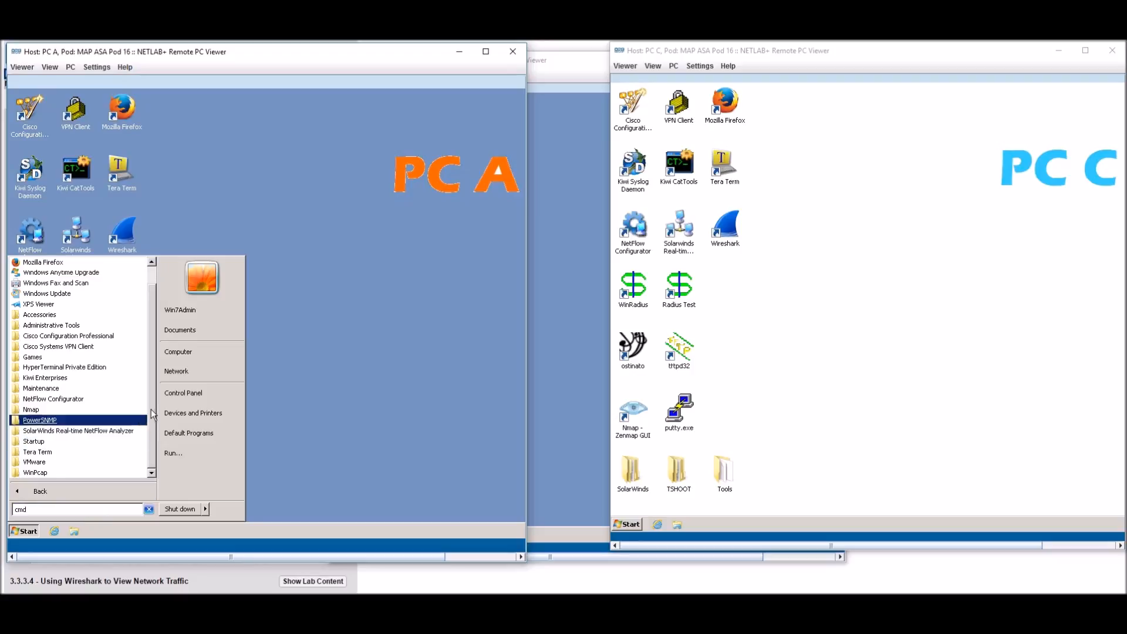
{"action": "type", "text": "cmd"}
{"action": "key", "text": "Return"}
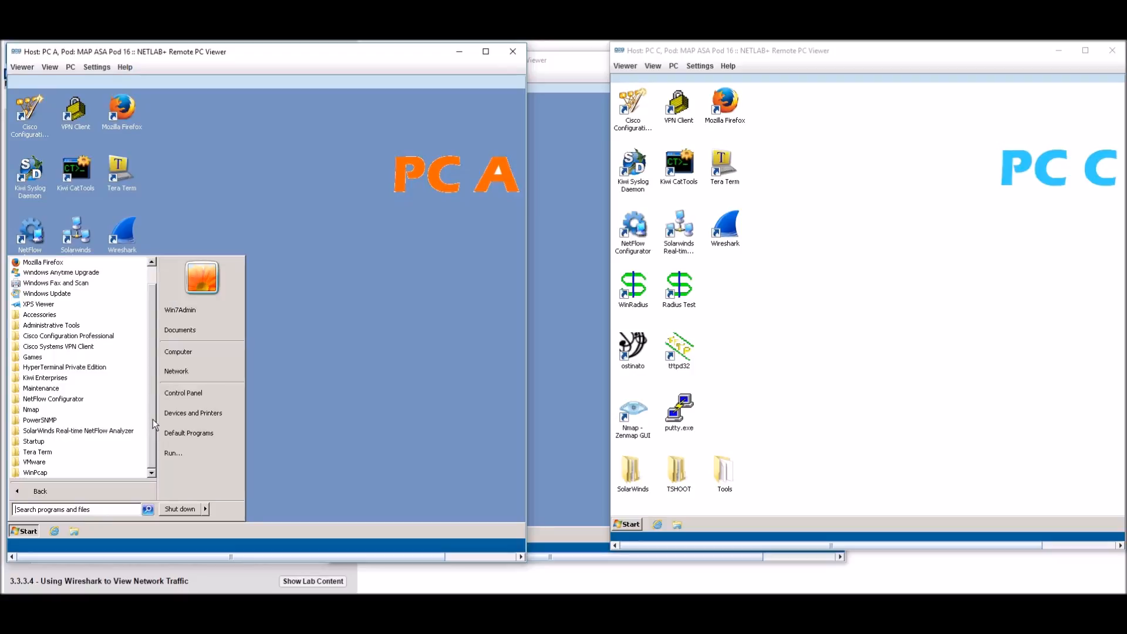
{"action": "type", "text": "cmd"}
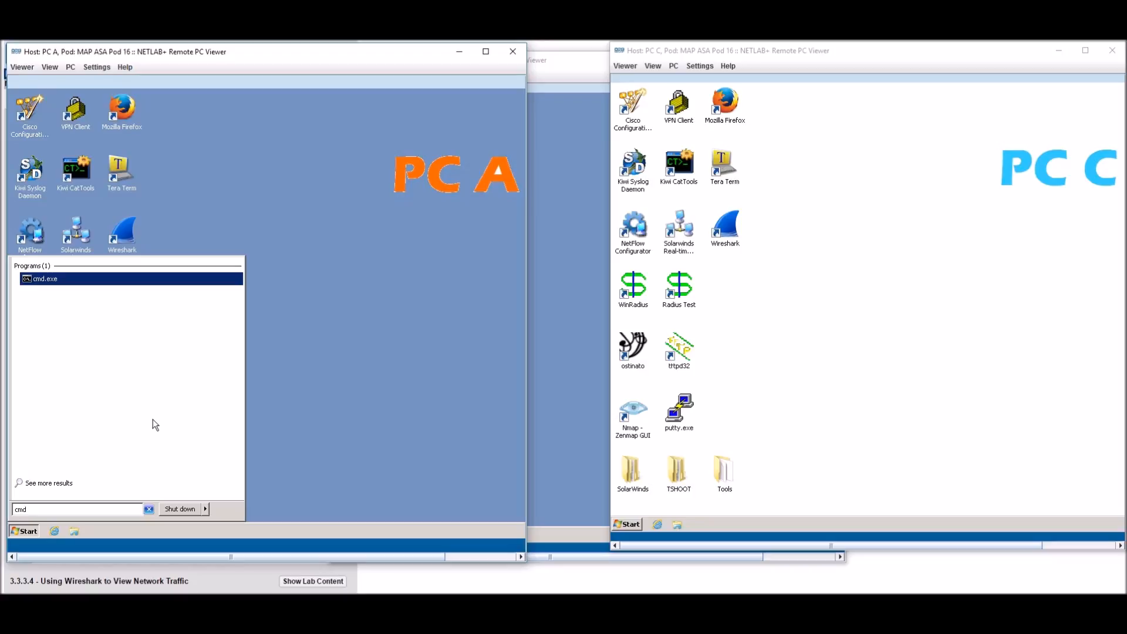
{"action": "right_click", "coordinate": [48, 282]}
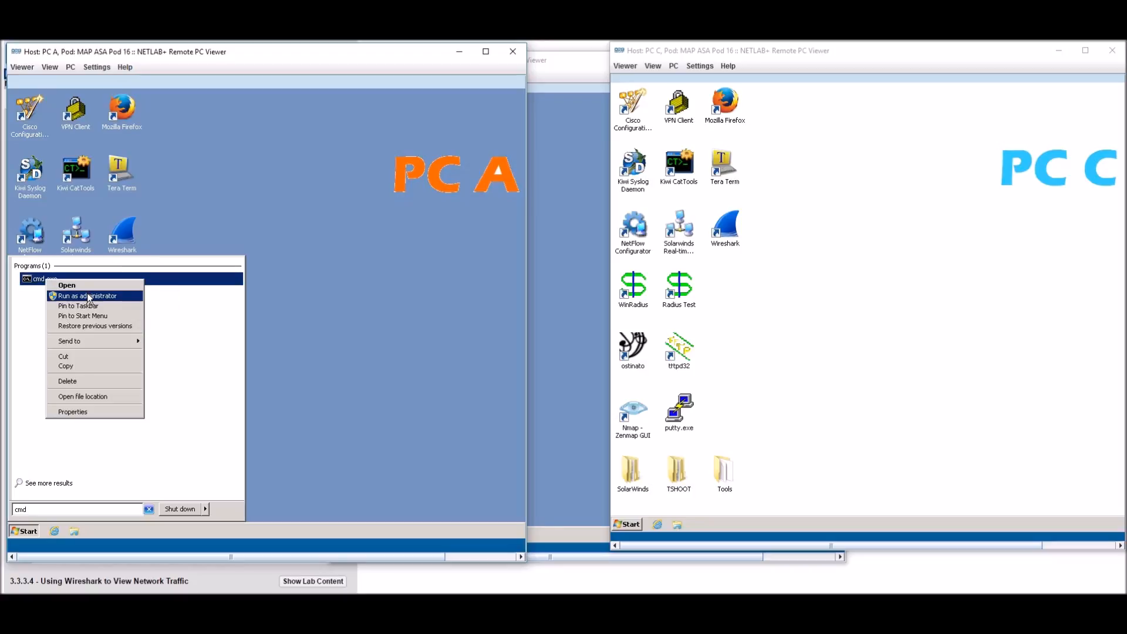
{"action": "left_click", "coordinate": [59, 285]}
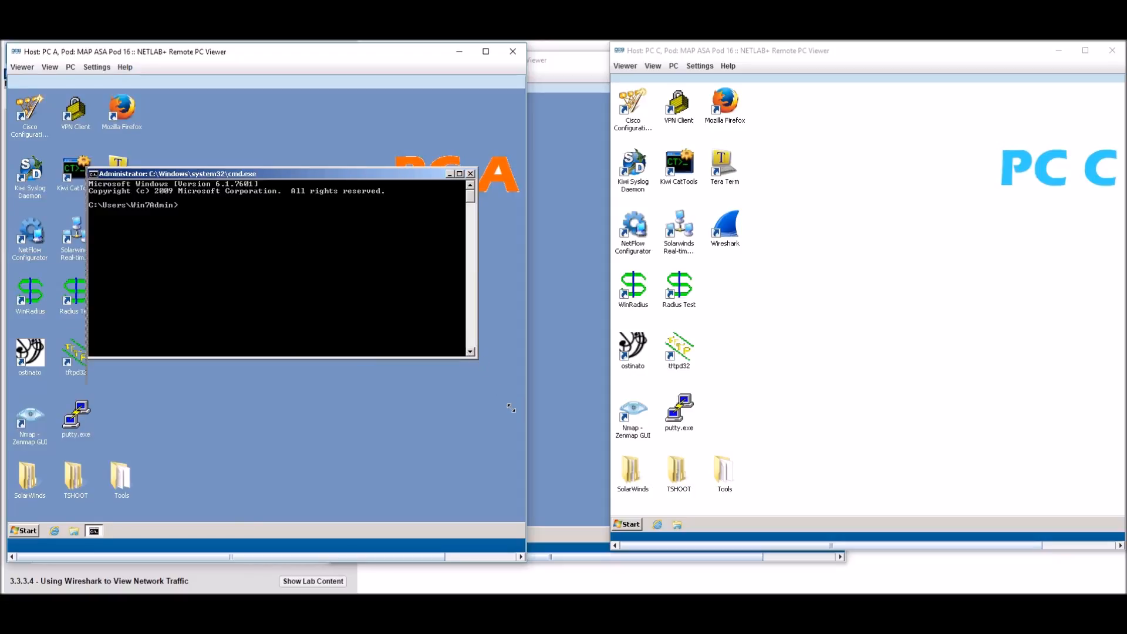
Step: Run ipconfig /all on PC A and make the command window taller to fit the adapter details
{"action": "left_click_drag", "start_coordinate": [480, 361], "coordinate": [478, 406]}
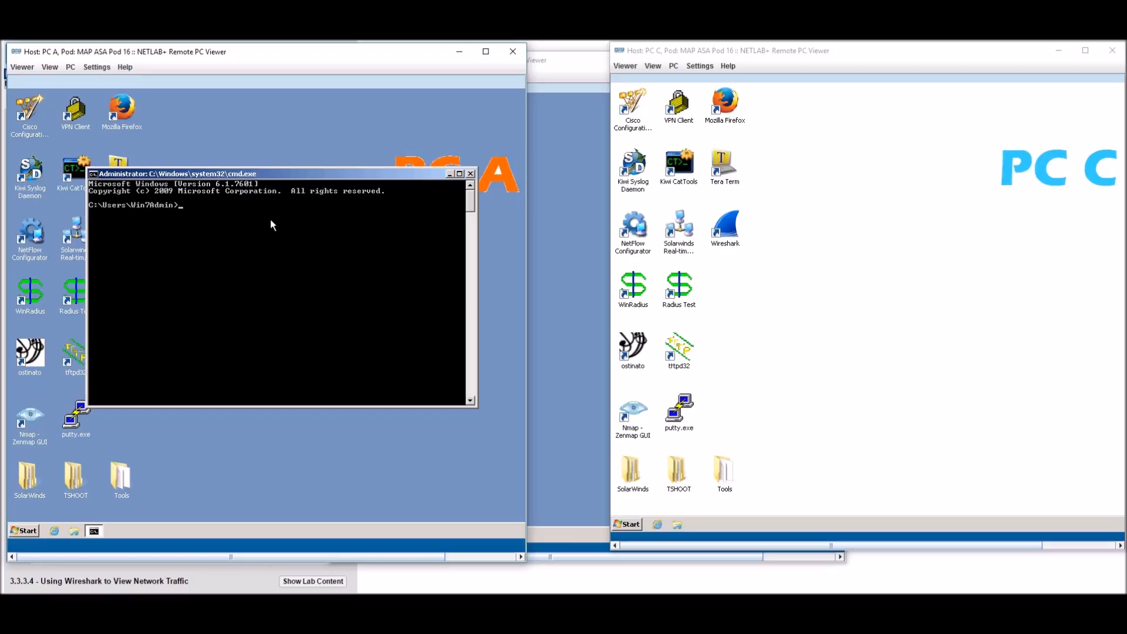
{"action": "type", "text": "ipconfig /all"}
{"action": "key", "text": "Return"}
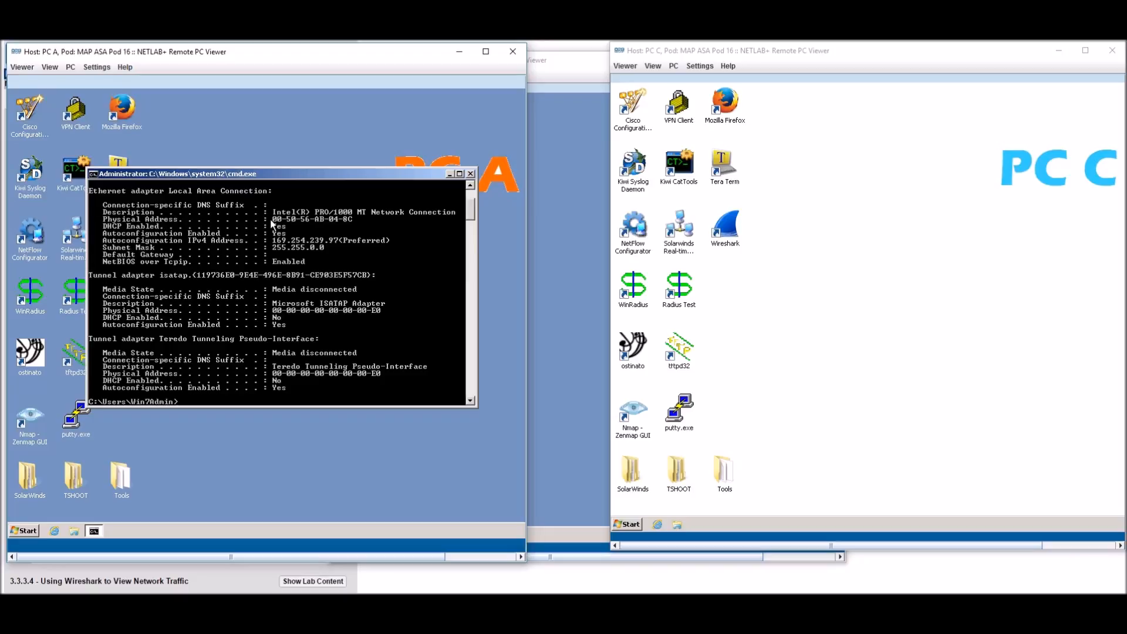
{"action": "left_click_drag", "start_coordinate": [474, 413], "coordinate": [491, 490]}
{"action": "scroll", "coordinate": [389, 310], "scroll_direction": "up", "scroll_amount": 4}
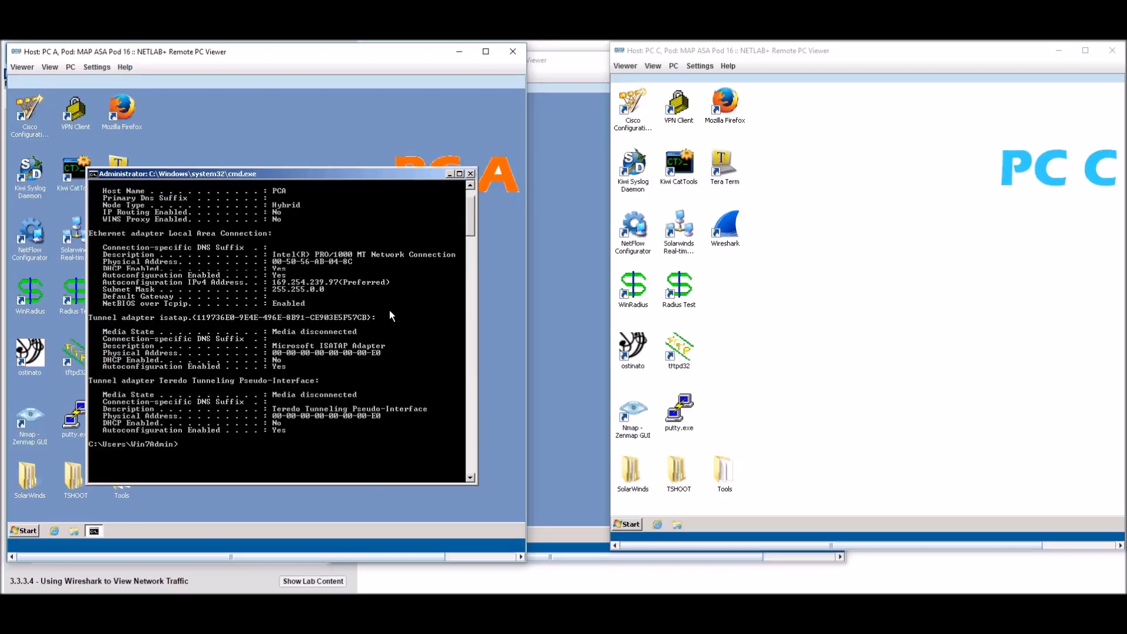
{"action": "scroll", "coordinate": [389, 310], "scroll_direction": "down", "scroll_amount": 2}
{"action": "scroll", "coordinate": [389, 310], "scroll_direction": "up", "scroll_amount": 1}
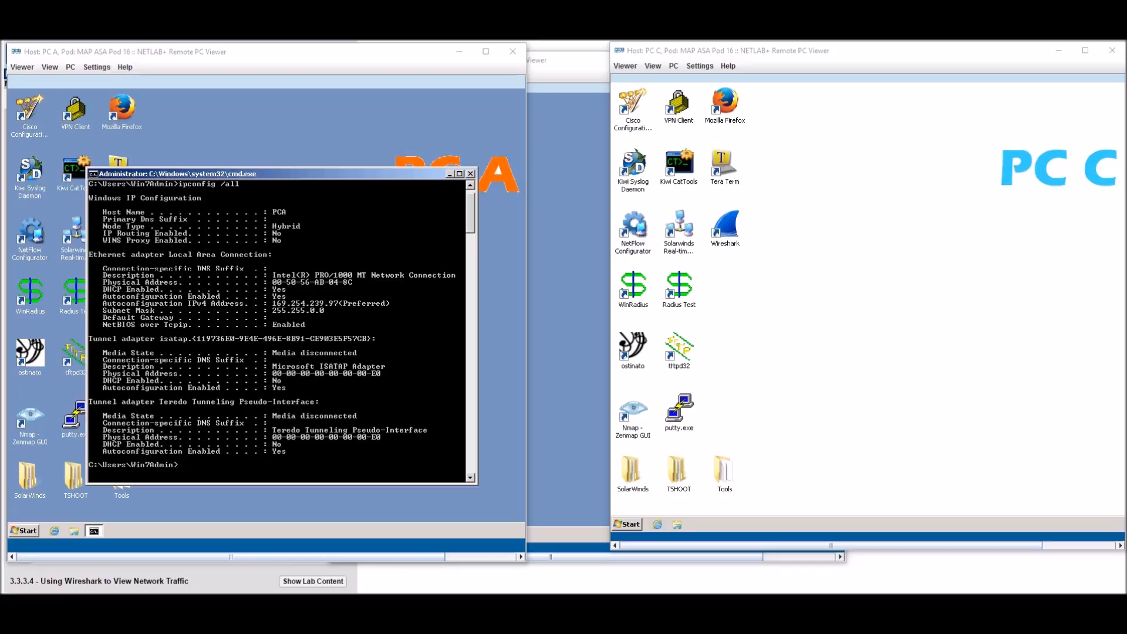
Step: Circle the Local Area Connection adapter details in the ipconfig output with the on-screen pen, replacing the first smaller mark
{"action": "mouse_move", "coordinate": [352, 288]}
{"action": "left_mouse_down"}
{"action": "mouse_move", "coordinate": [327, 286]}
{"action": "mouse_move", "coordinate": [402, 322]}
{"action": "mouse_move", "coordinate": [251, 282]}
{"action": "left_mouse_up"}
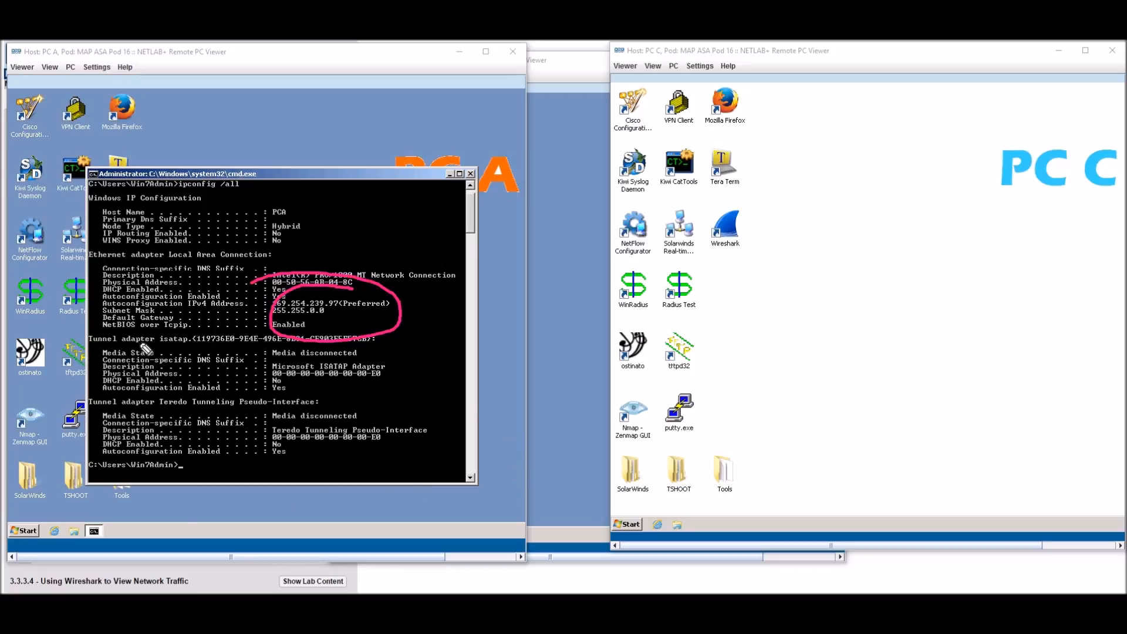
{"action": "key", "text": "ctrl+z"}
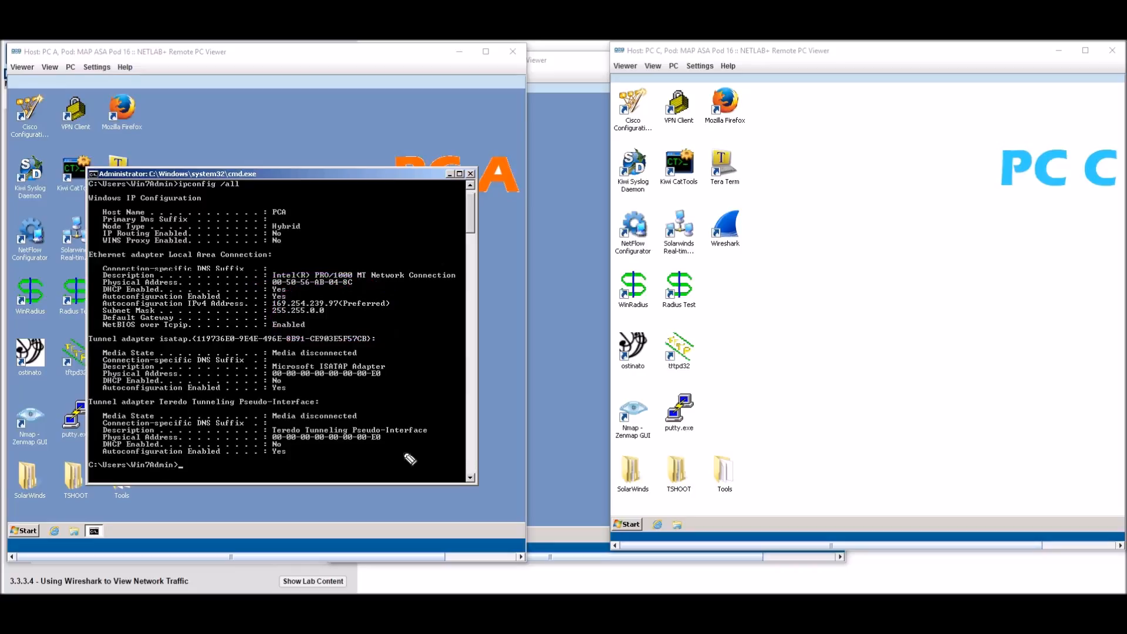
{"action": "mouse_move", "coordinate": [345, 259]}
{"action": "left_mouse_down"}
{"action": "mouse_move", "coordinate": [106, 256]}
{"action": "mouse_move", "coordinate": [223, 353]}
{"action": "mouse_move", "coordinate": [481, 296]}
{"action": "mouse_move", "coordinate": [246, 250]}
{"action": "left_mouse_up"}
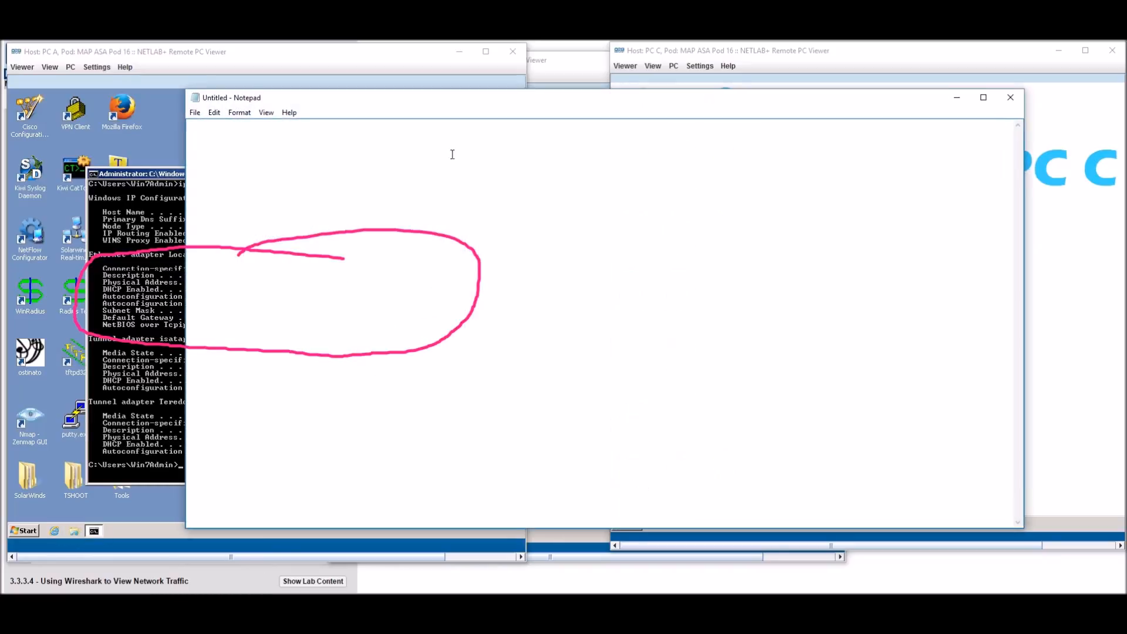
{"action": "left_click_drag", "start_coordinate": [478, 98], "coordinate": [719, 111]}
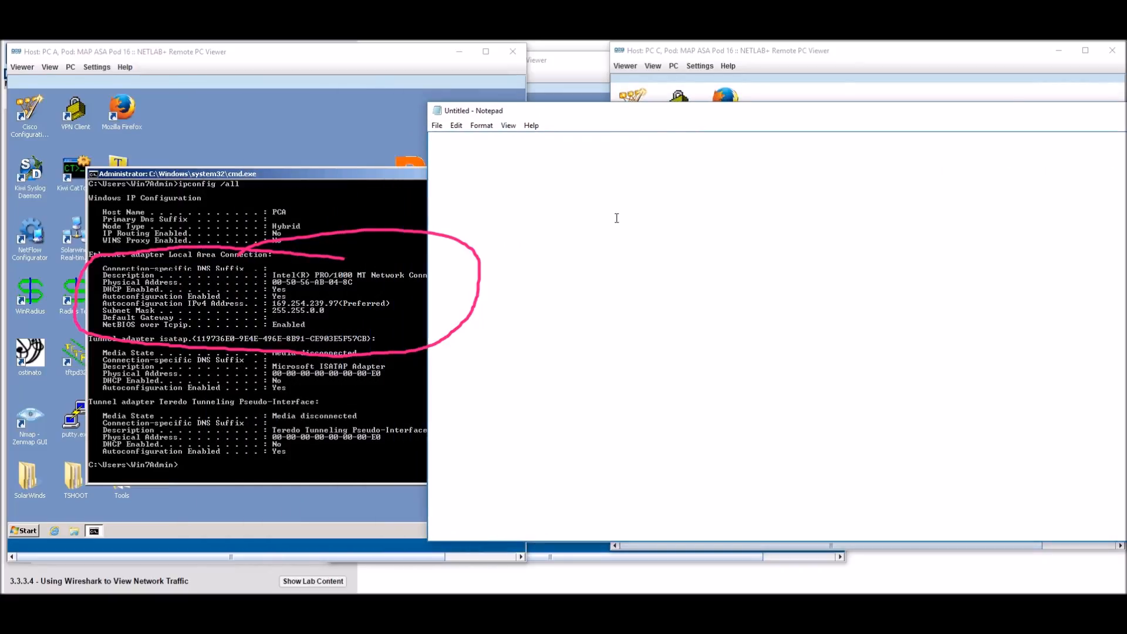
{"action": "type", "text": "169.5"}
{"action": "key", "text": "BackSpace"}
{"action": "type", "text": "254.239.97"}
{"action": "left_click", "coordinate": [347, 284]}
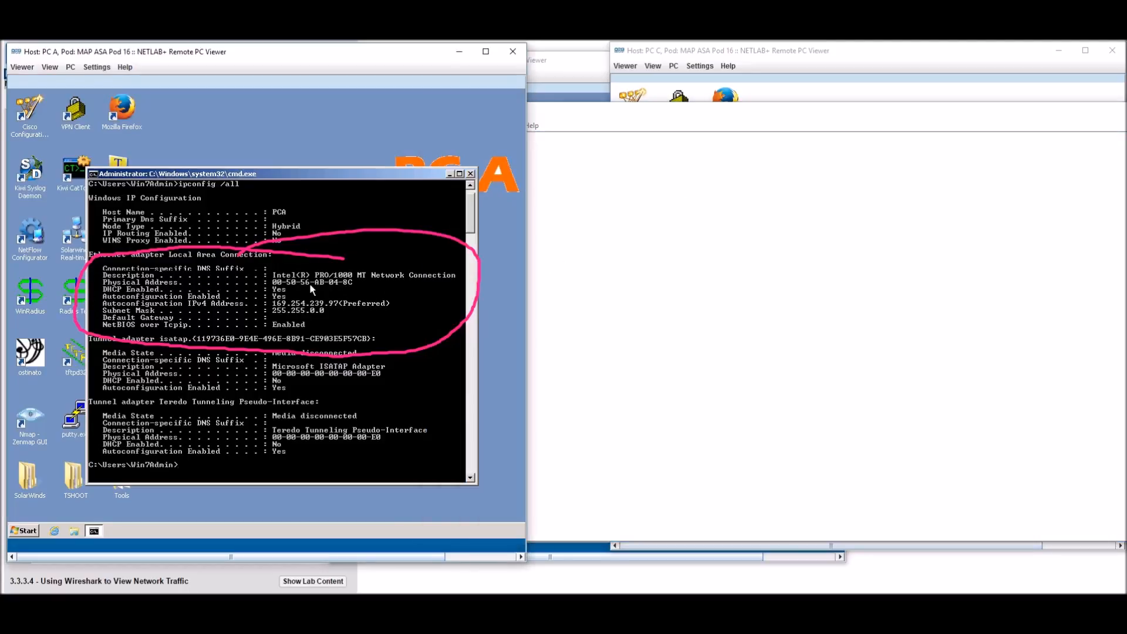
{"action": "left_click", "coordinate": [561, 200]}
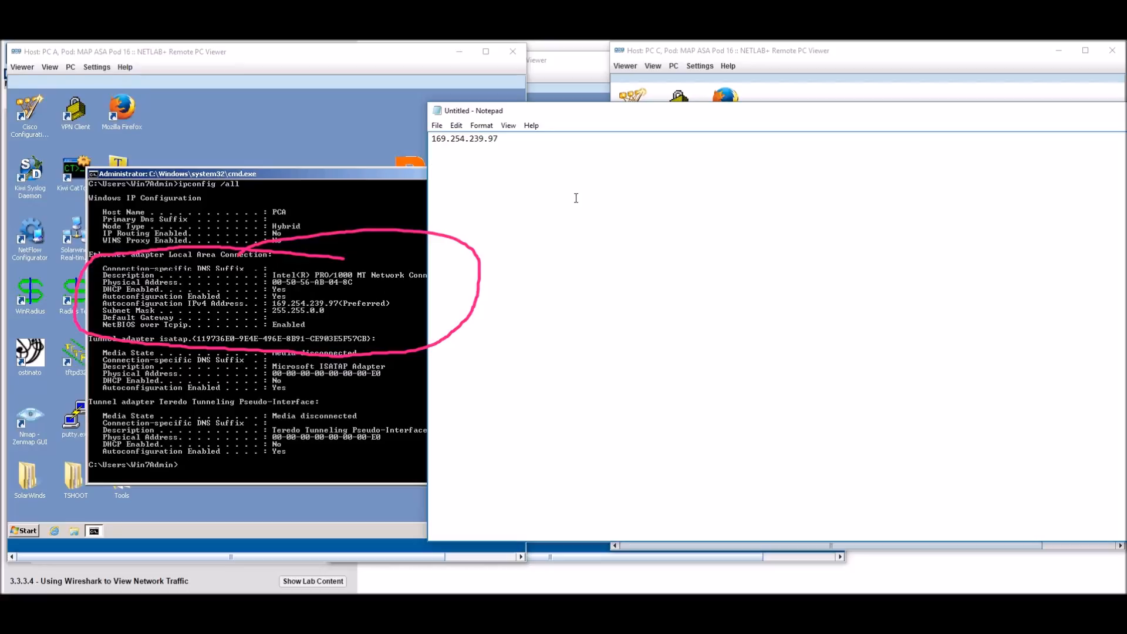
{"action": "left_click_drag", "start_coordinate": [560, 113], "coordinate": [632, 108]}
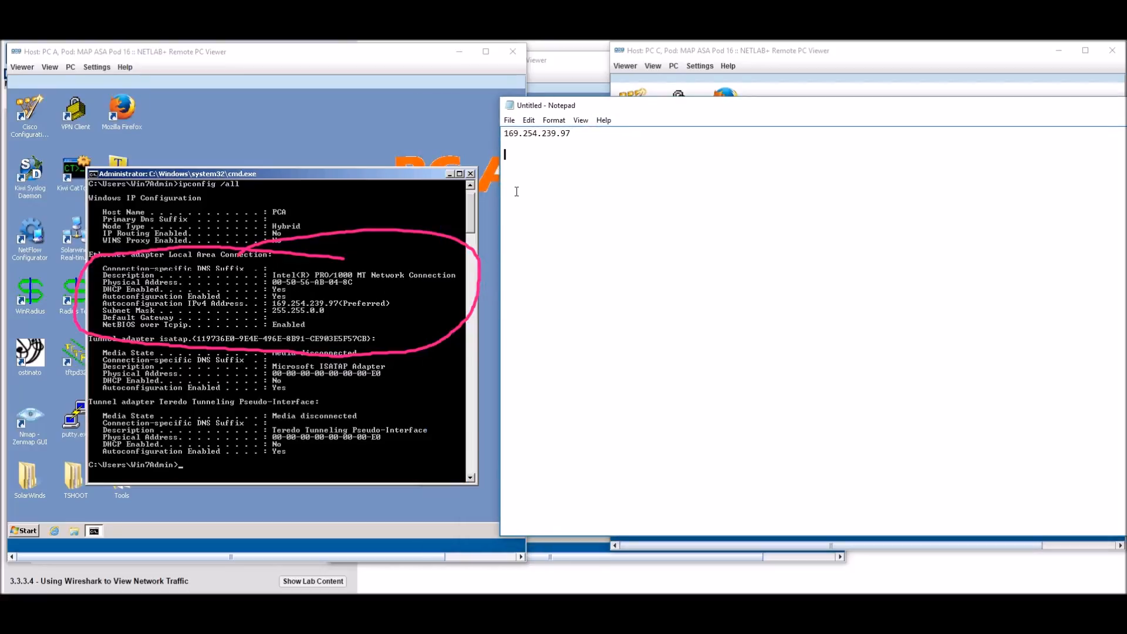
{"action": "key", "text": "Return"}
{"action": "left_click_drag", "start_coordinate": [713, 107], "coordinate": [396, 116]}
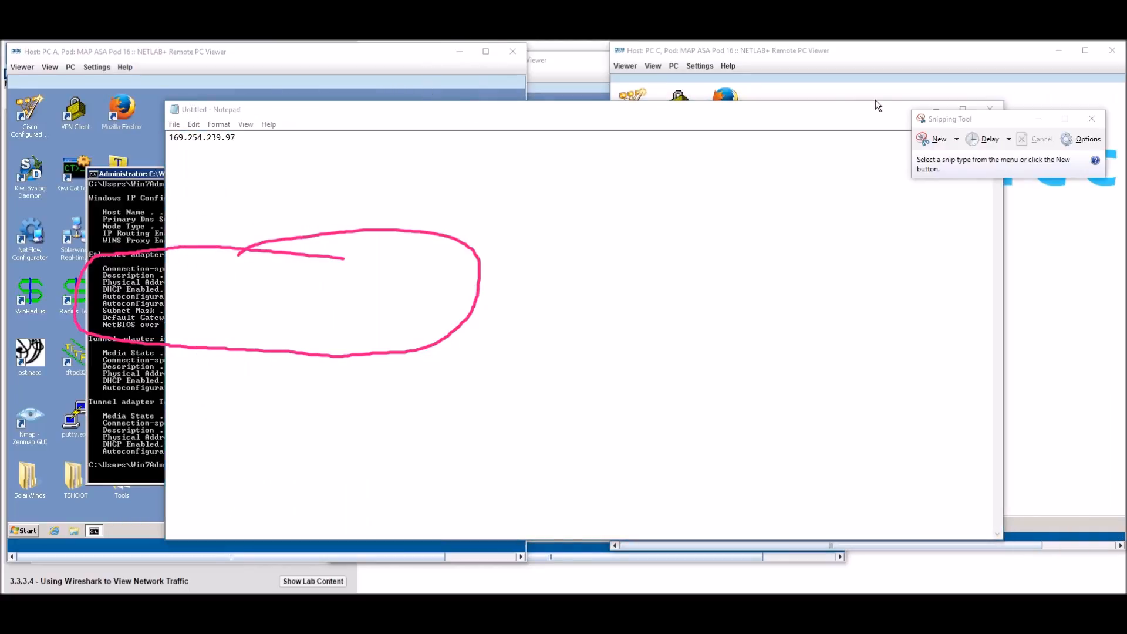
{"action": "left_click", "coordinate": [994, 110]}
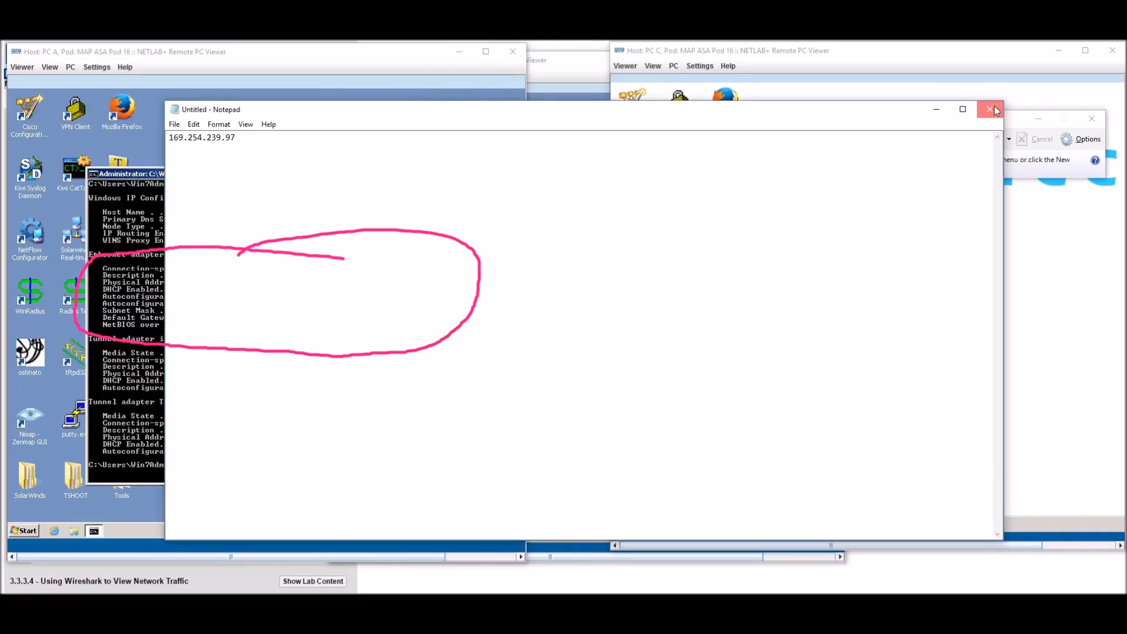
{"action": "left_click", "coordinate": [995, 111]}
{"action": "left_click", "coordinate": [580, 298]}
Step: Snip the circled ipconfig output on PC A with Snipping Tool and move the resulting window fully into view
{"action": "left_click", "coordinate": [924, 141]}
{"action": "left_click_drag", "start_coordinate": [64, 152], "coordinate": [516, 377]}
{"action": "left_click_drag", "start_coordinate": [382, 8], "coordinate": [655, 89]}
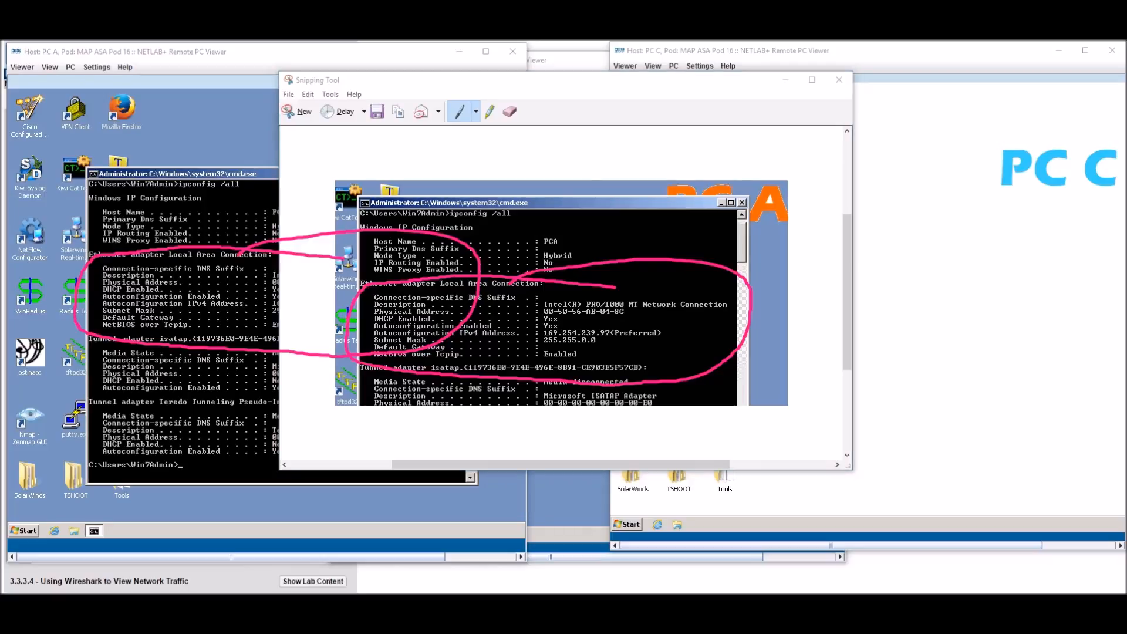
Step: Clear the on-screen pen mark and close the snip of PC A's ipconfig output
{"action": "key", "text": "ctrl+z"}
{"action": "scroll", "coordinate": [621, 301], "scroll_direction": "down", "scroll_amount": 1}
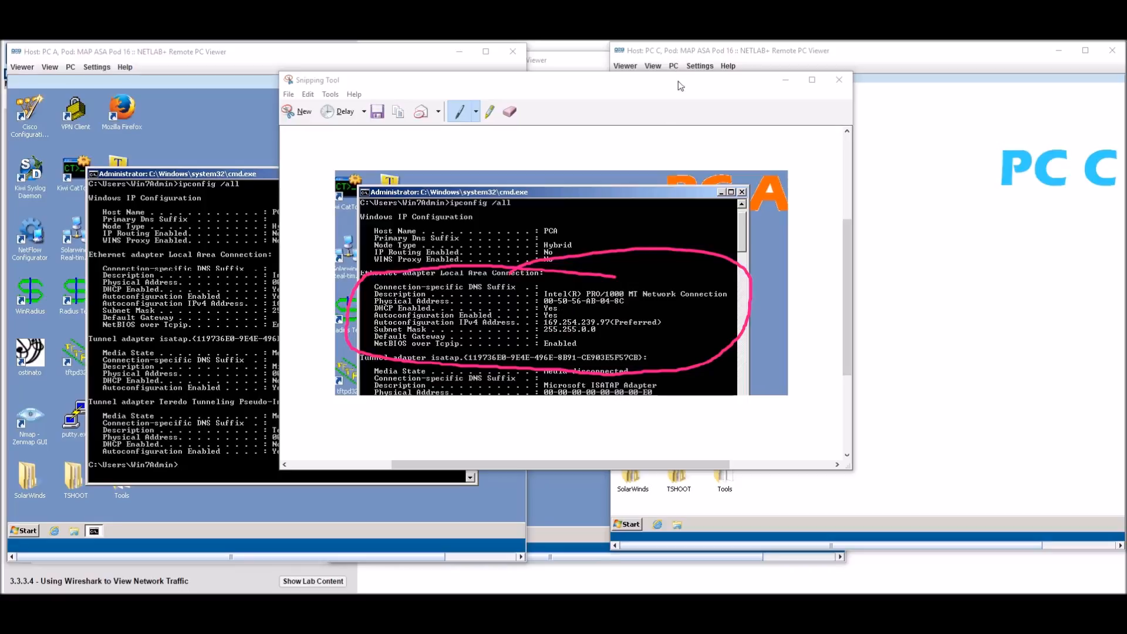
{"action": "key", "text": "alt+F4"}
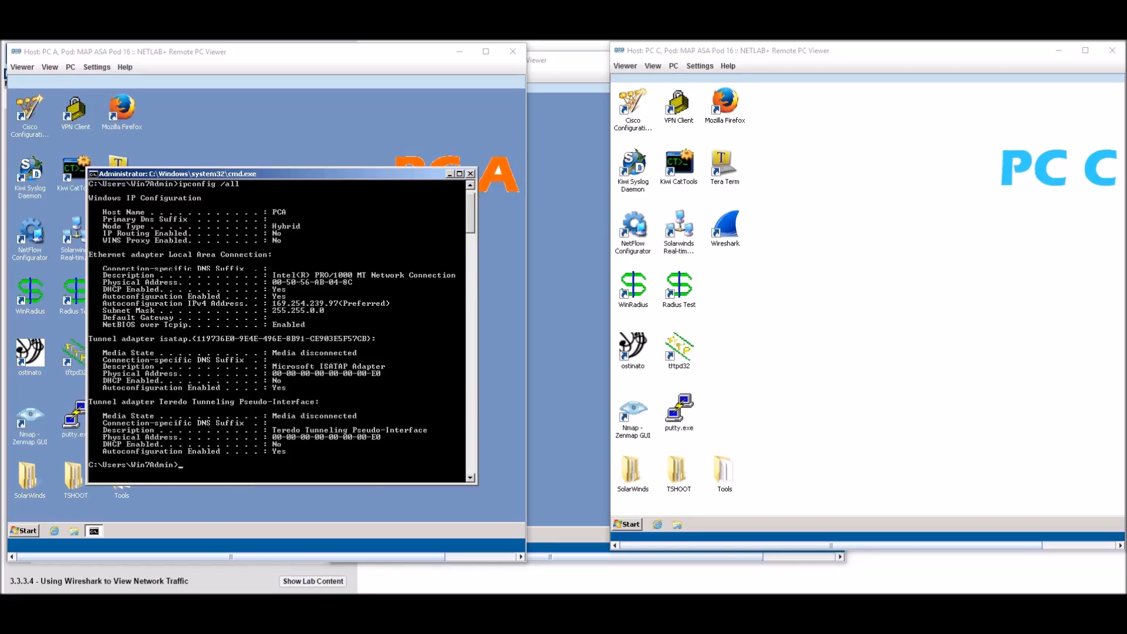
Step: Return to the lab PDF and review the instructions for noting the PC's IP and MAC addresses
{"action": "key", "text": "alt+Tab"}
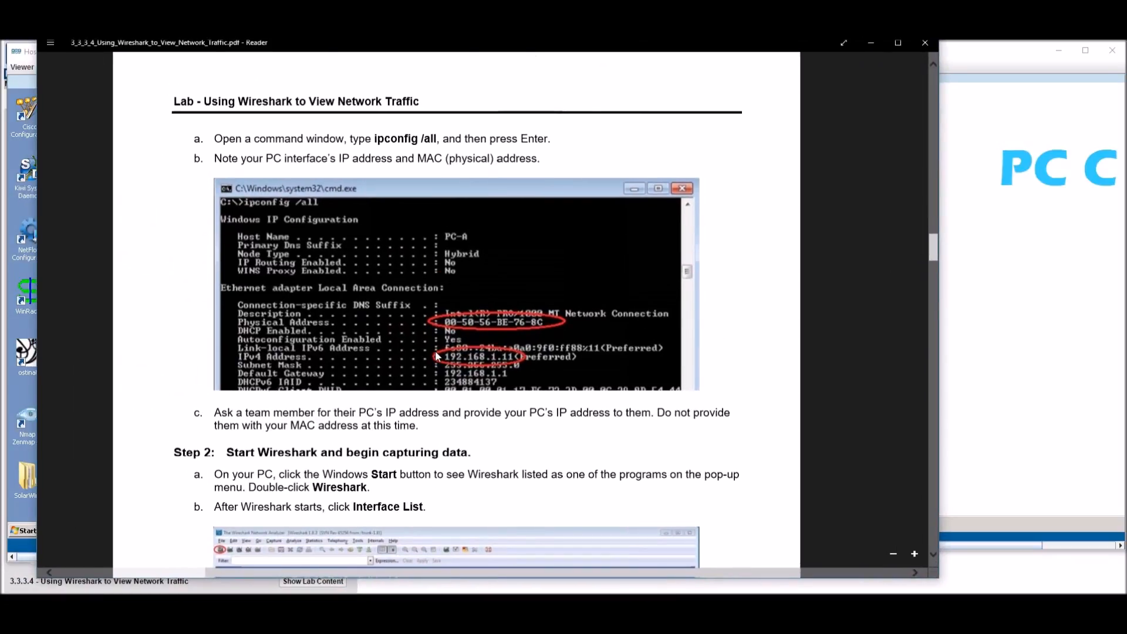
{"action": "scroll", "coordinate": [436, 353], "scroll_direction": "down", "scroll_amount": 4}
{"action": "scroll", "coordinate": [389, 240], "scroll_direction": "up", "scroll_amount": 4}
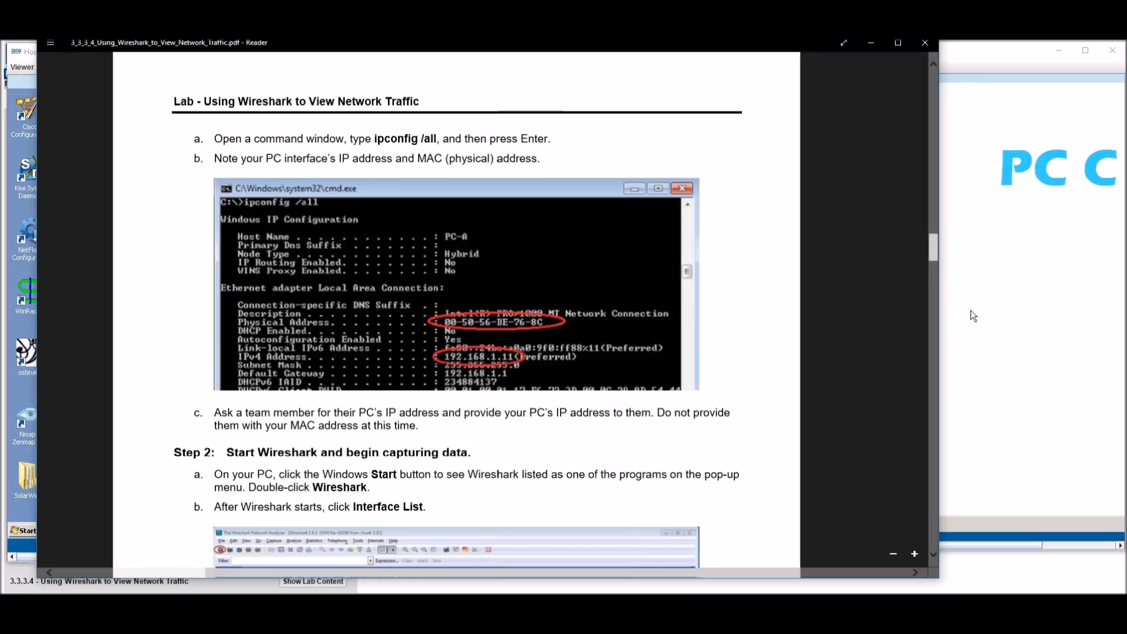
Step: Search for cmd on PC C and open cmd.exe from the result
{"action": "left_click", "coordinate": [1004, 303]}
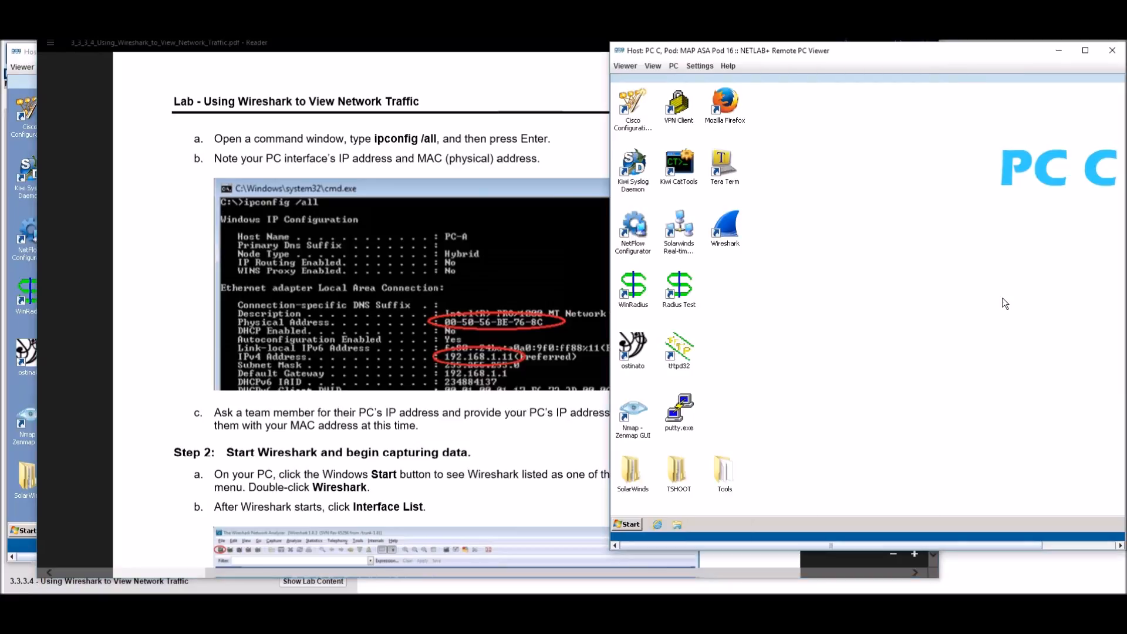
{"action": "left_click", "coordinate": [627, 524]}
{"action": "type", "text": "cmd"}
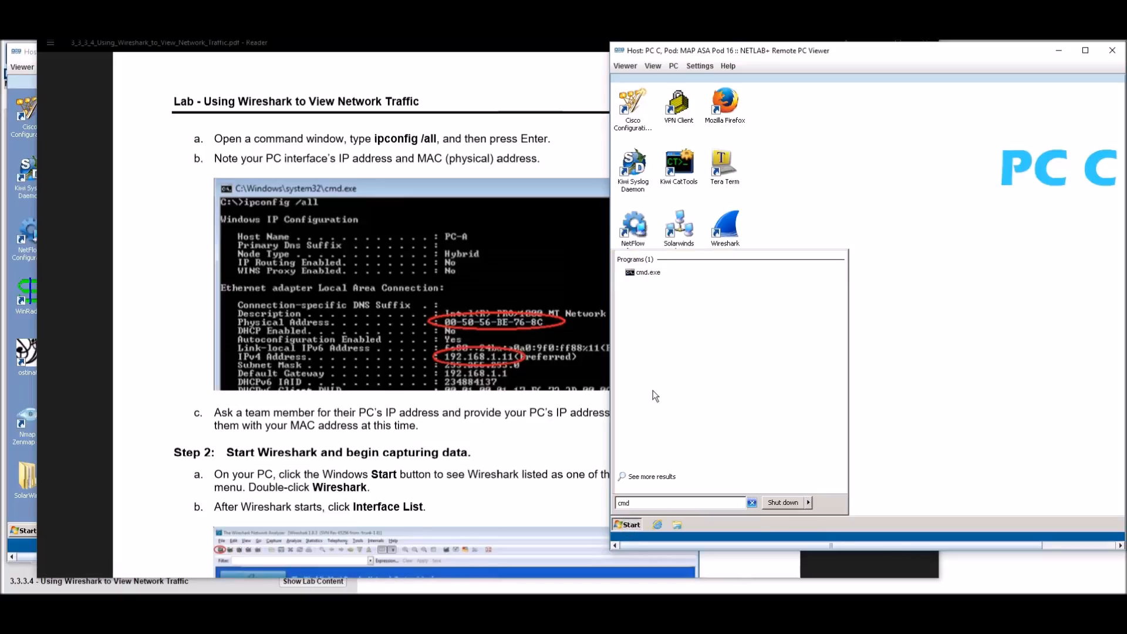
{"action": "left_click", "coordinate": [645, 274]}
Step: Run ipconfig /all on PC C and make the command window taller, positioned to show the Local Area Connection details
{"action": "type", "text": "ip"}
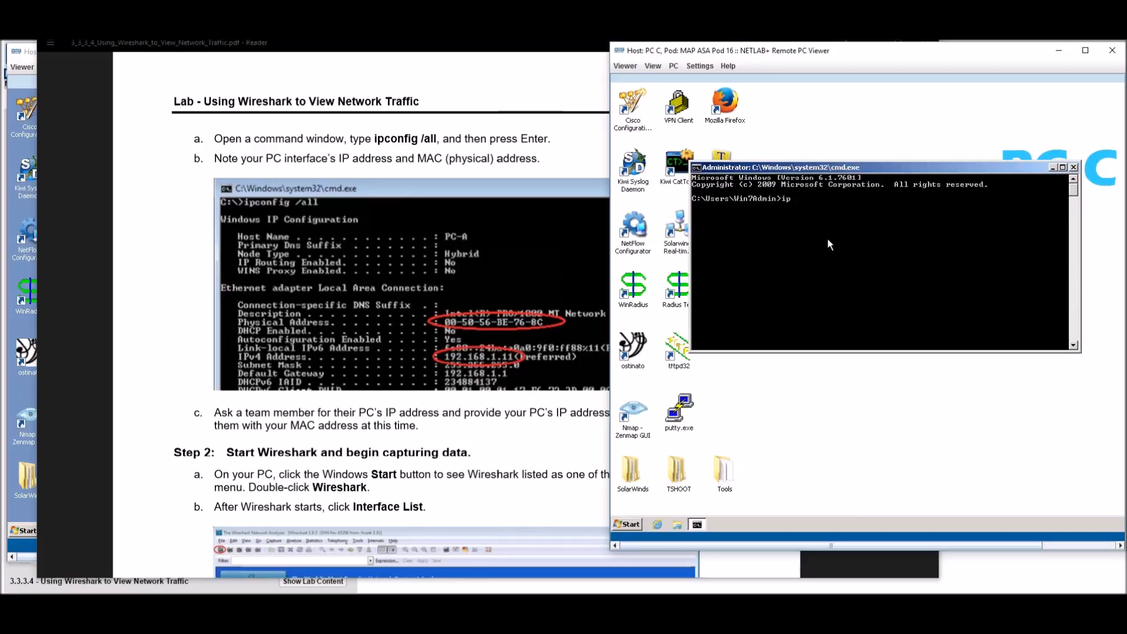
{"action": "type", "text": "config /all"}
{"action": "key", "text": "Return"}
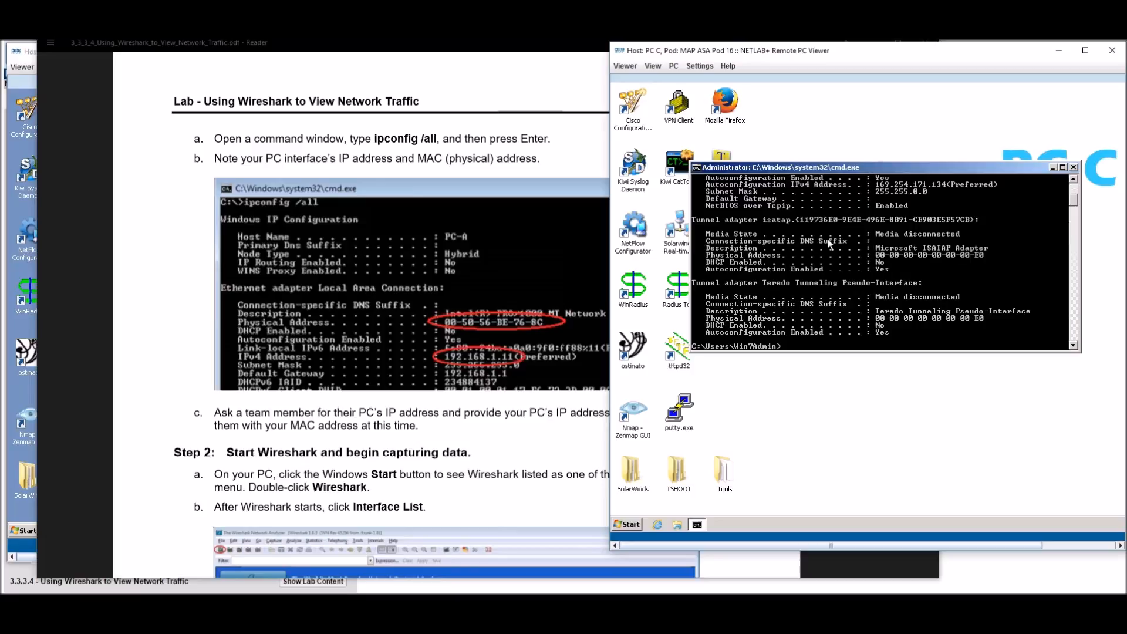
{"action": "left_click_drag", "start_coordinate": [1077, 350], "coordinate": [1079, 421]}
{"action": "left_click_drag", "start_coordinate": [929, 181], "coordinate": [931, 254]}
{"action": "scroll", "coordinate": [974, 382], "scroll_direction": "up", "scroll_amount": 3}
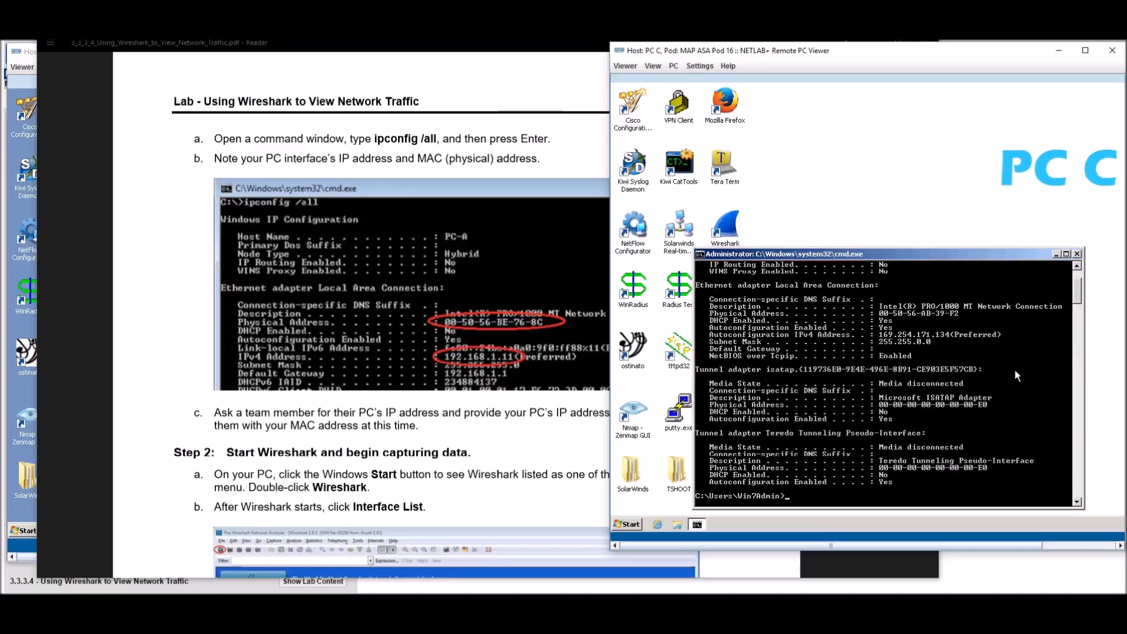
{"action": "scroll", "coordinate": [1014, 369], "scroll_direction": "up", "scroll_amount": 1}
{"action": "left_click_drag", "start_coordinate": [948, 252], "coordinate": [943, 223]}
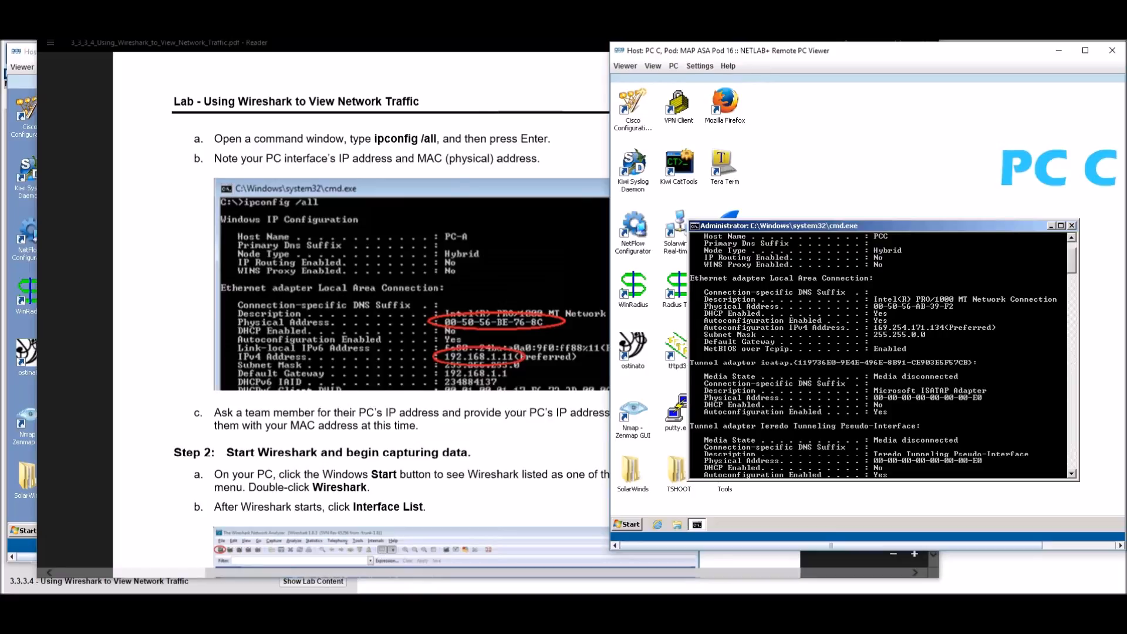
Step: Bring PC A's viewer forward and reposition both command windows so PC A's and PC C's ipconfig outputs show side by side
{"action": "left_click", "coordinate": [268, 558]}
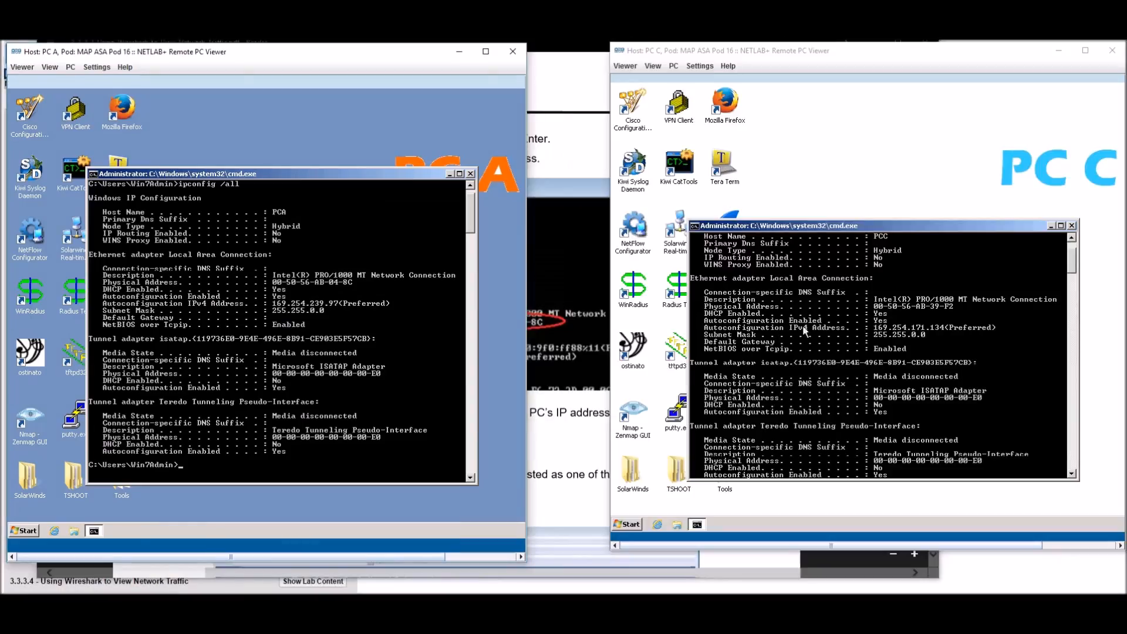
{"action": "left_click_drag", "start_coordinate": [803, 226], "coordinate": [724, 203]}
{"action": "left_click_drag", "start_coordinate": [355, 175], "coordinate": [329, 214]}
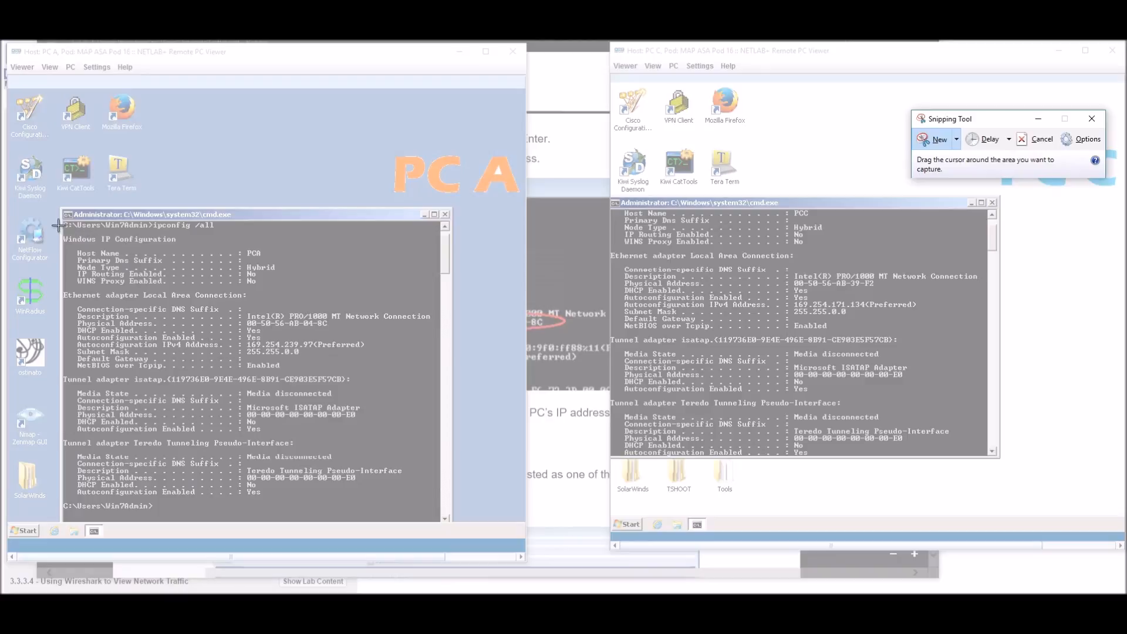
Step: Snip both ipconfig outputs together with the PC A and PC C desktop labels, and mark each Local Area Connection section
{"action": "left_click_drag", "start_coordinate": [44, 214], "coordinate": [999, 447]}
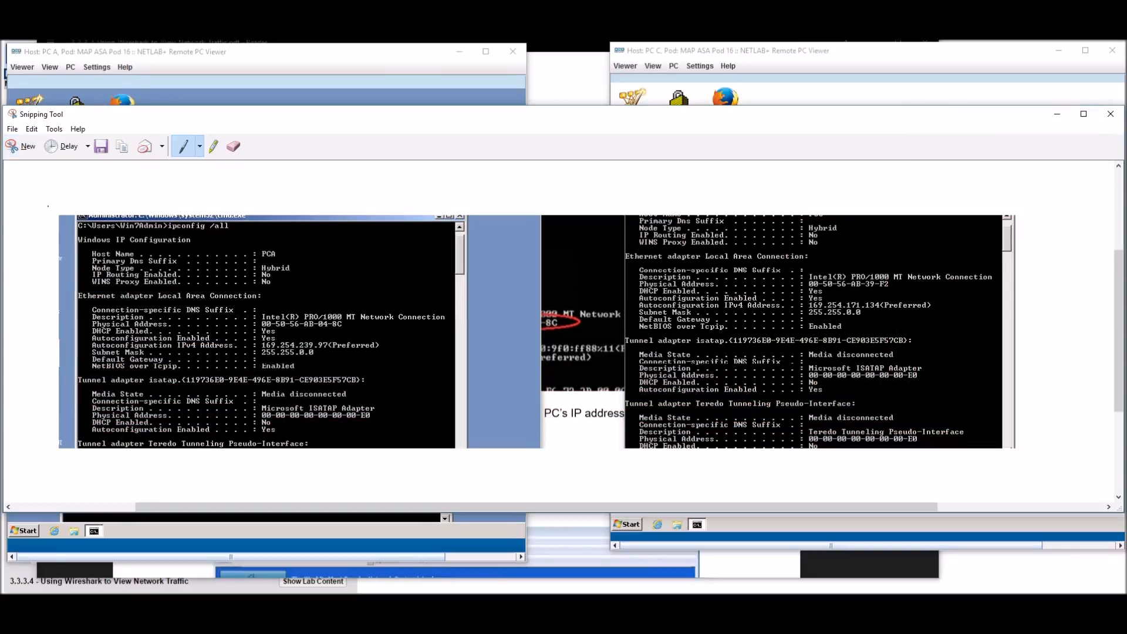
{"action": "left_click", "coordinate": [20, 146]}
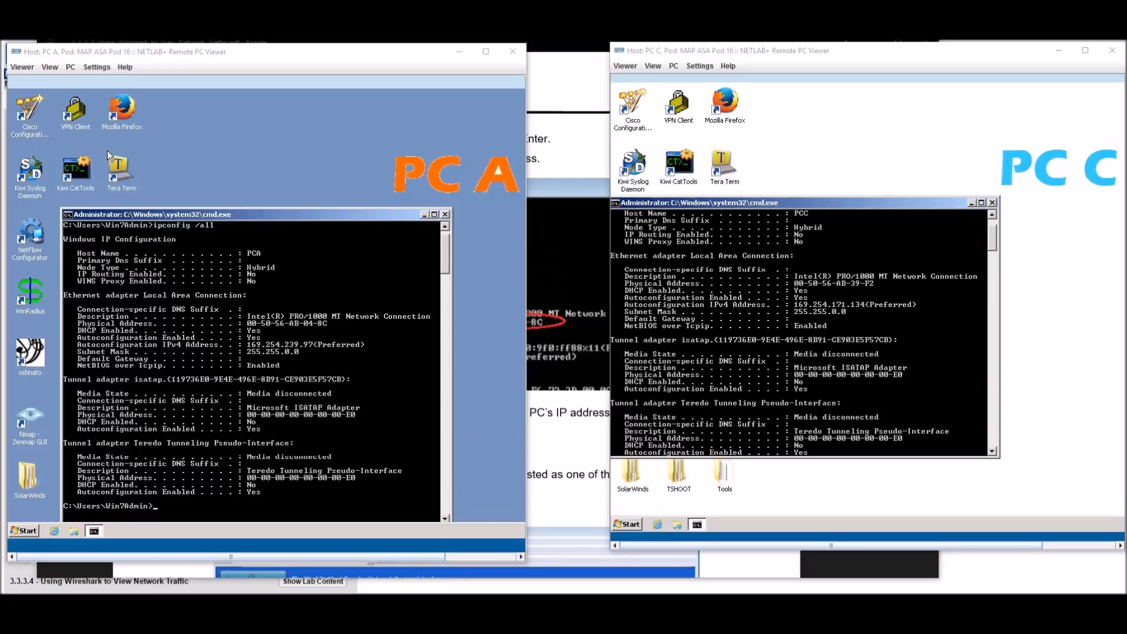
{"action": "left_click_drag", "start_coordinate": [36, 139], "coordinate": [1121, 518]}
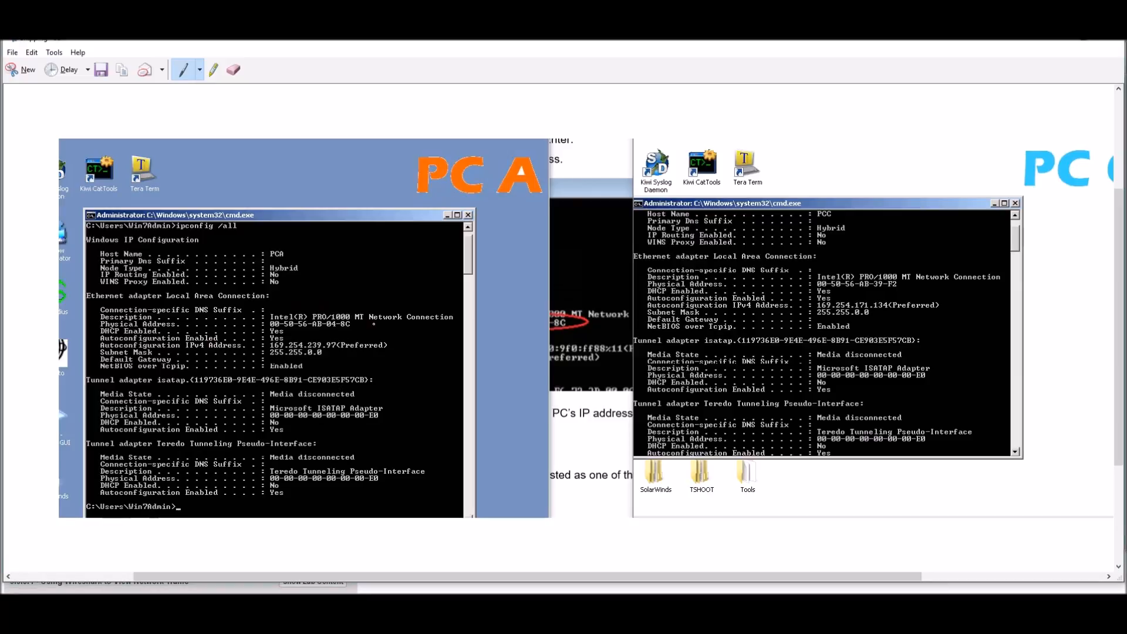
{"action": "mouse_move", "coordinate": [311, 300]}
{"action": "left_mouse_down"}
{"action": "mouse_move", "coordinate": [299, 279]}
{"action": "mouse_move", "coordinate": [255, 294]}
{"action": "left_mouse_up"}
{"action": "mouse_move", "coordinate": [859, 256]}
{"action": "left_mouse_down"}
{"action": "mouse_move", "coordinate": [773, 288]}
{"action": "mouse_move", "coordinate": [862, 256]}
{"action": "left_mouse_up"}
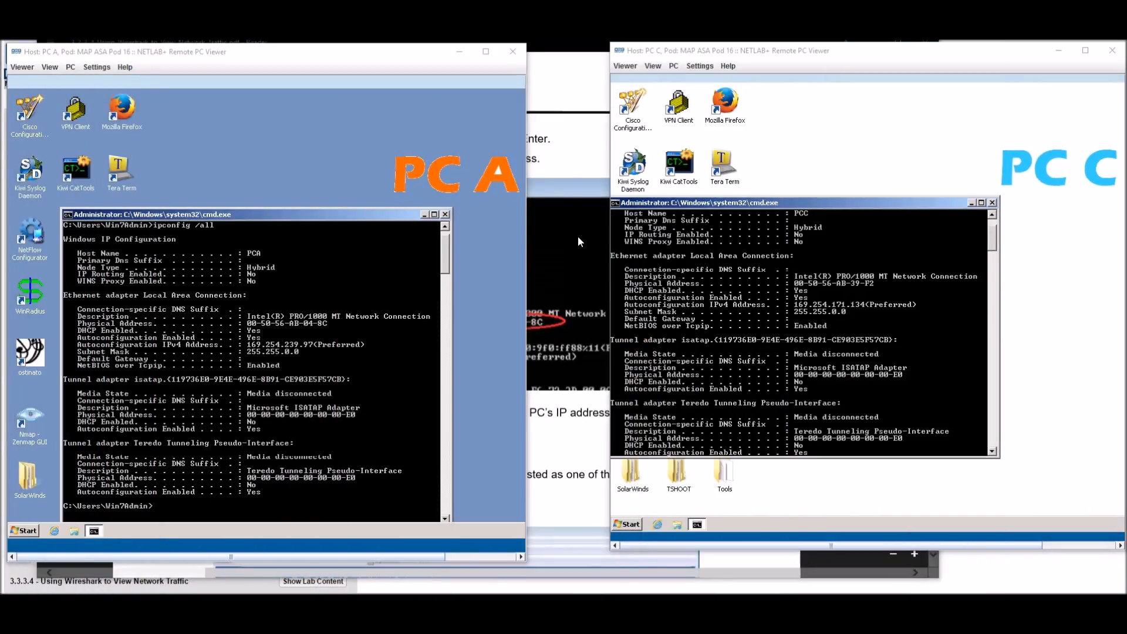
Step: Read Step 2 of the lab PDF on starting Wireshark and selecting the interface connected to the LAN
{"action": "left_click", "coordinate": [528, 320]}
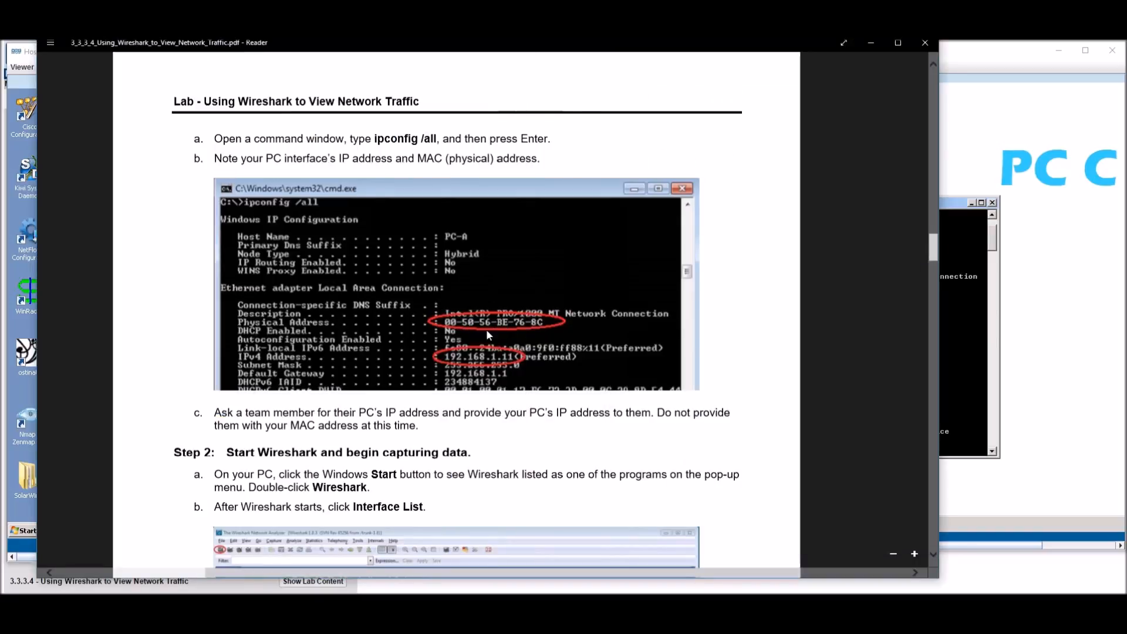
{"action": "scroll", "coordinate": [486, 328], "scroll_direction": "down", "scroll_amount": 5}
{"action": "scroll", "coordinate": [349, 306], "scroll_direction": "down", "scroll_amount": 2}
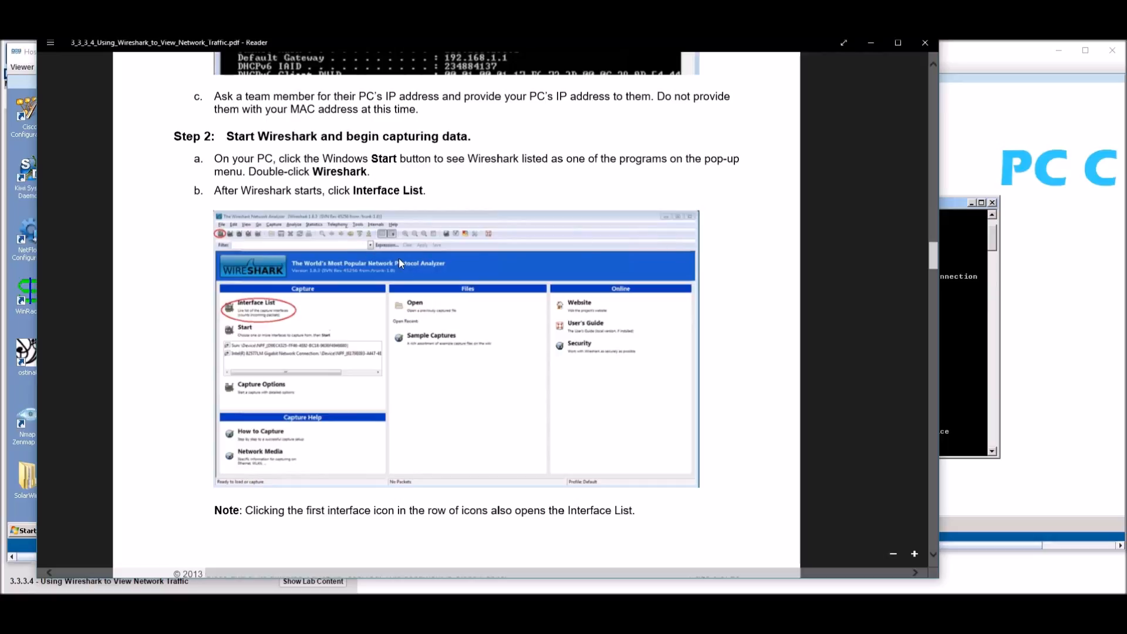
{"action": "scroll", "coordinate": [399, 261], "scroll_direction": "down", "scroll_amount": 15}
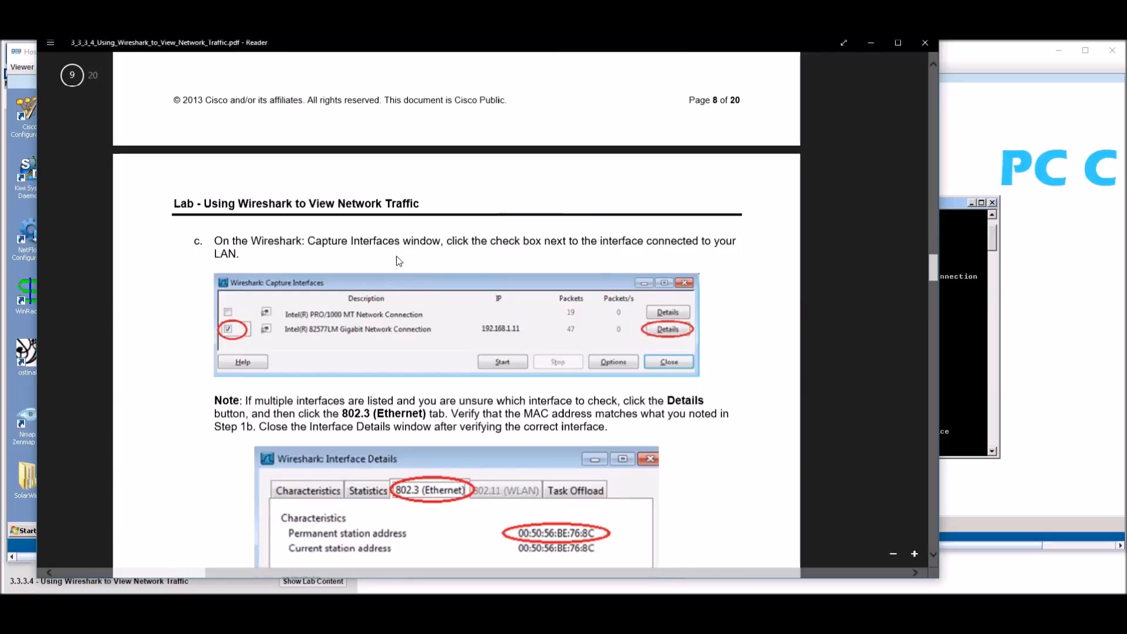
{"action": "scroll", "coordinate": [398, 256], "scroll_direction": "down", "scroll_amount": 2}
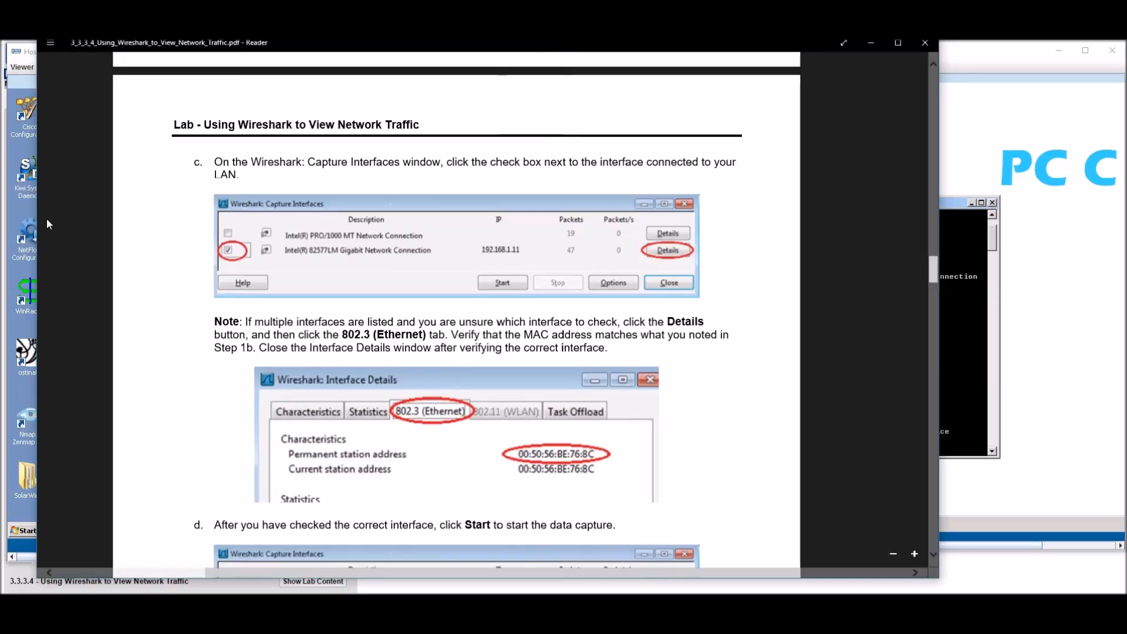
Step: Narrow the lab PDF window, place it beside PC A's viewer, and enlarge the page for reading
{"action": "left_click_drag", "start_coordinate": [36, 217], "coordinate": [254, 214]}
{"action": "left_click_drag", "start_coordinate": [536, 43], "coordinate": [768, 42]}
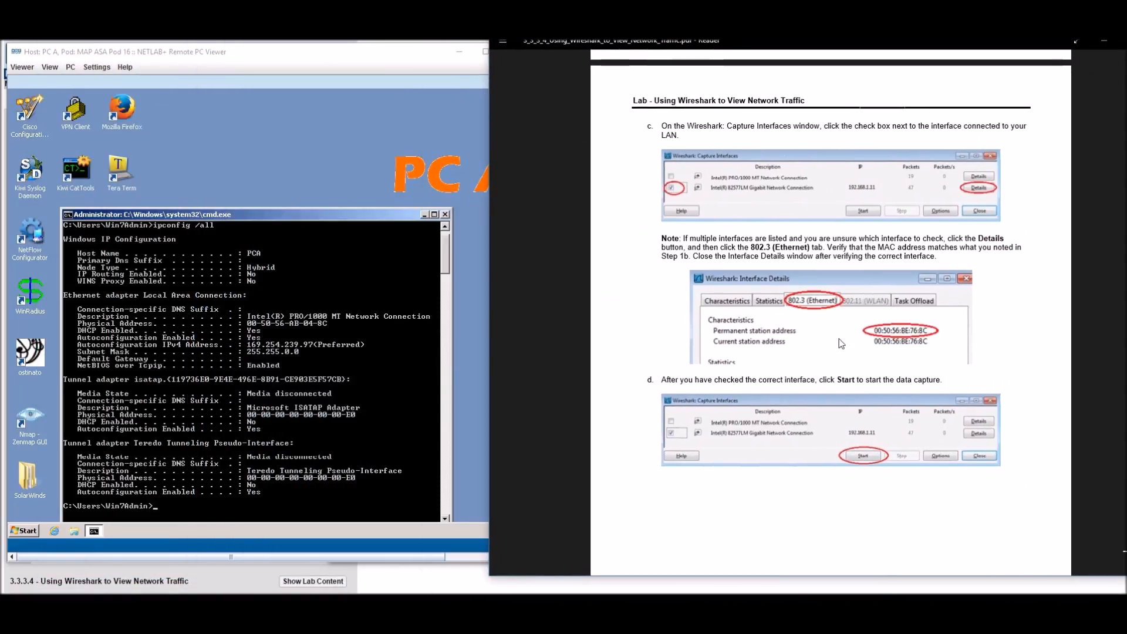
{"action": "scroll", "coordinate": [839, 340], "scroll_direction": "up", "scroll_amount": 3, "text": "ctrl"}
{"action": "scroll", "coordinate": [841, 331], "scroll_direction": "up", "scroll_amount": 3}
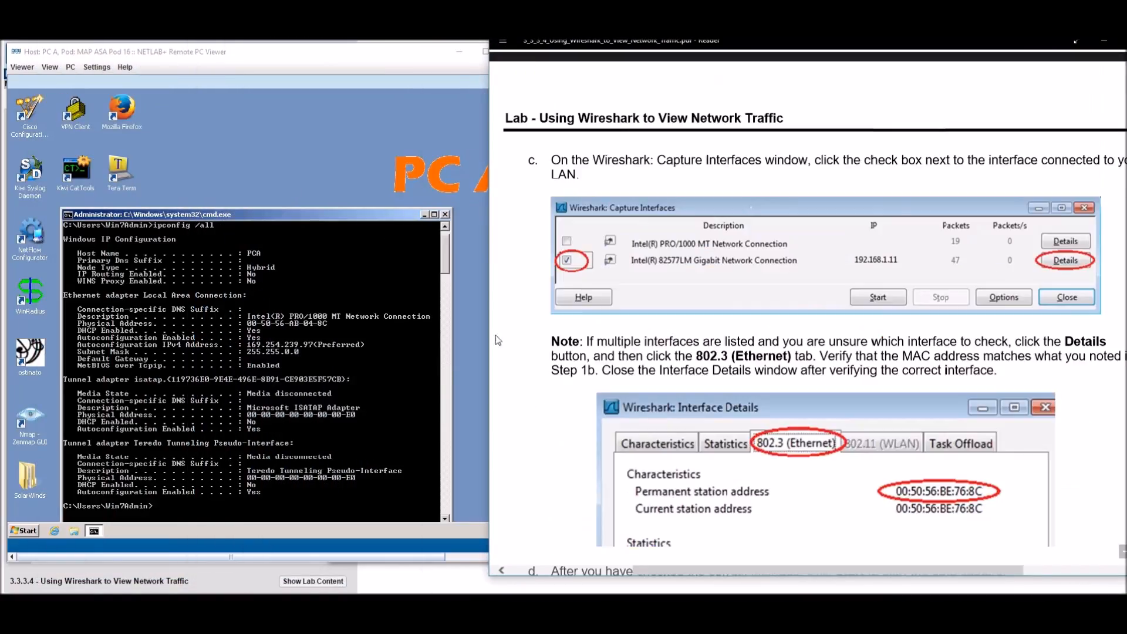
Step: Minimize the command window on PC A and launch Wireshark from its desktop
{"action": "left_click", "coordinate": [245, 174]}
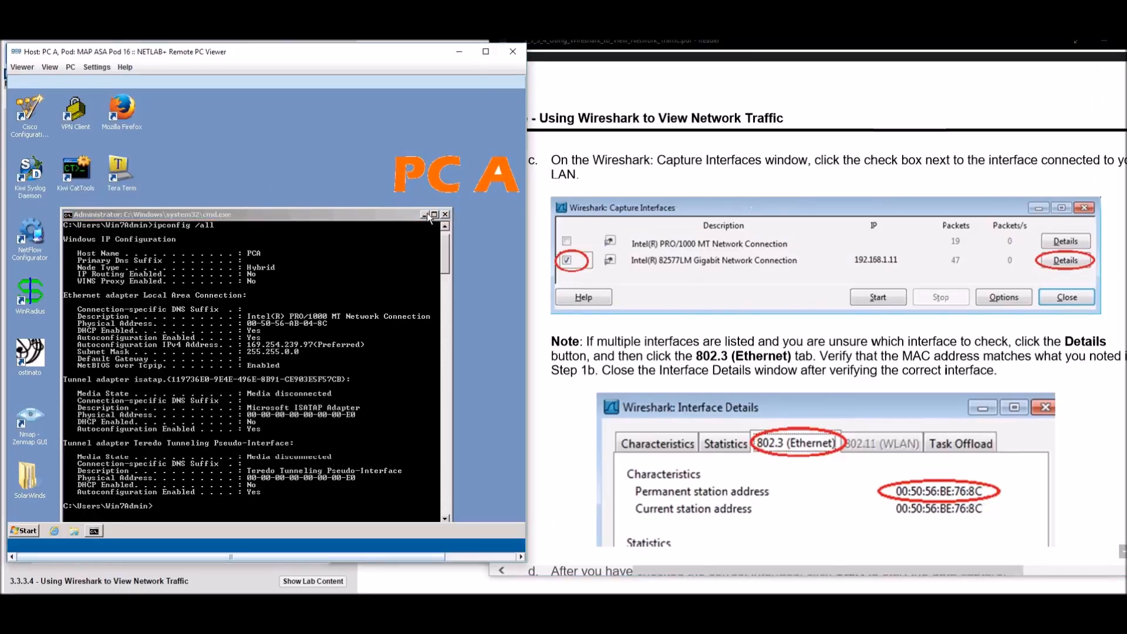
{"action": "left_click", "coordinate": [444, 214]}
{"action": "double_click", "coordinate": [131, 249]}
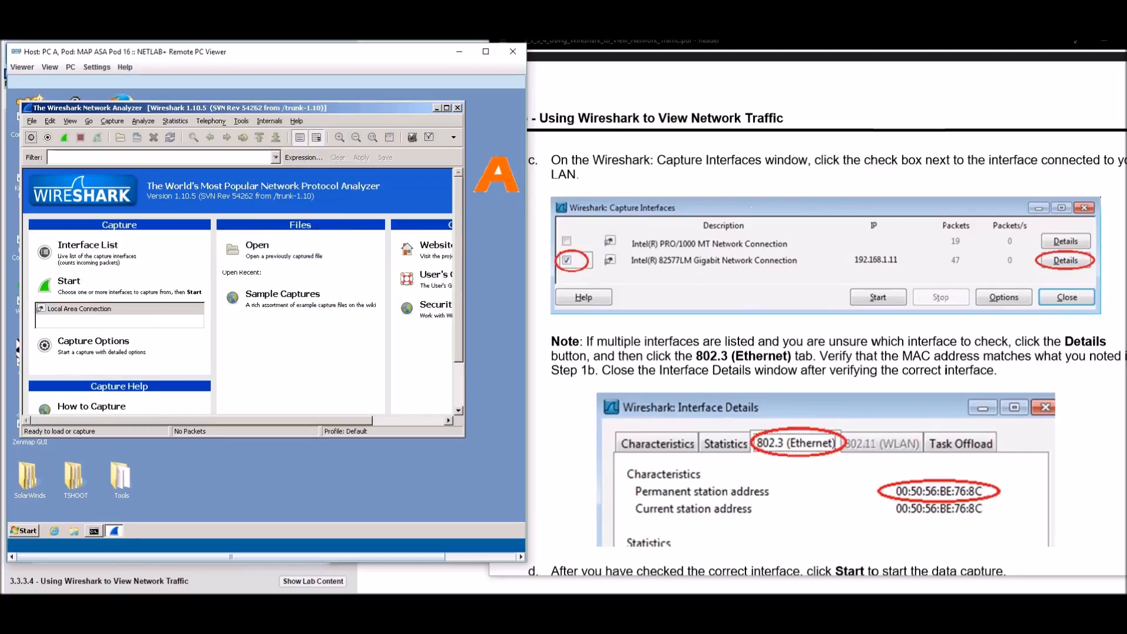
{"action": "left_click", "coordinate": [66, 283]}
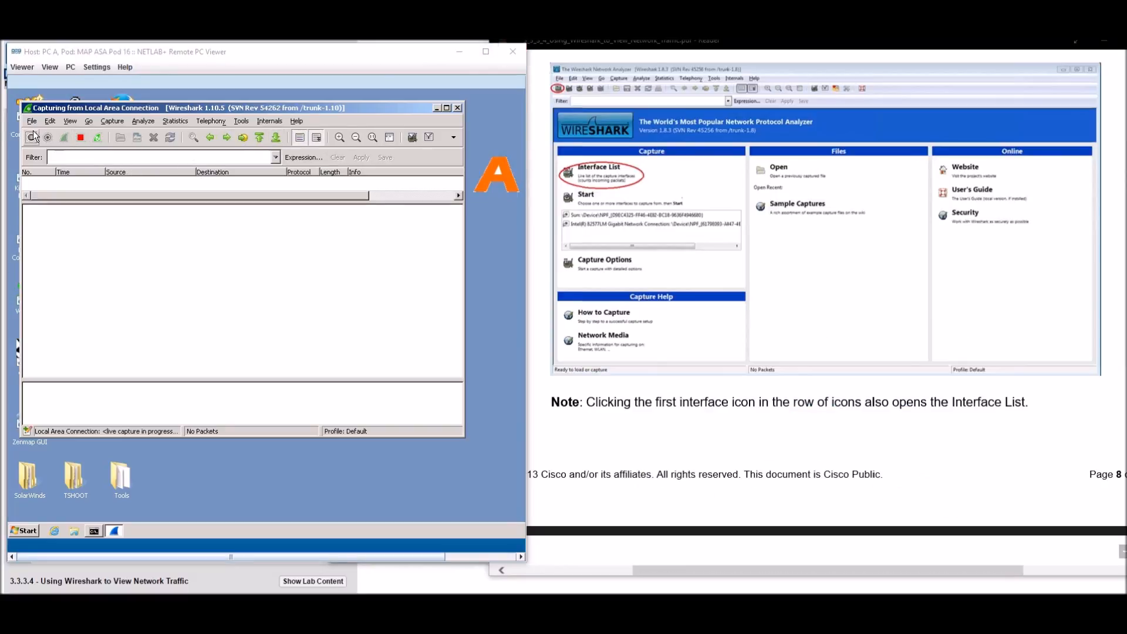
{"action": "left_click", "coordinate": [32, 121]}
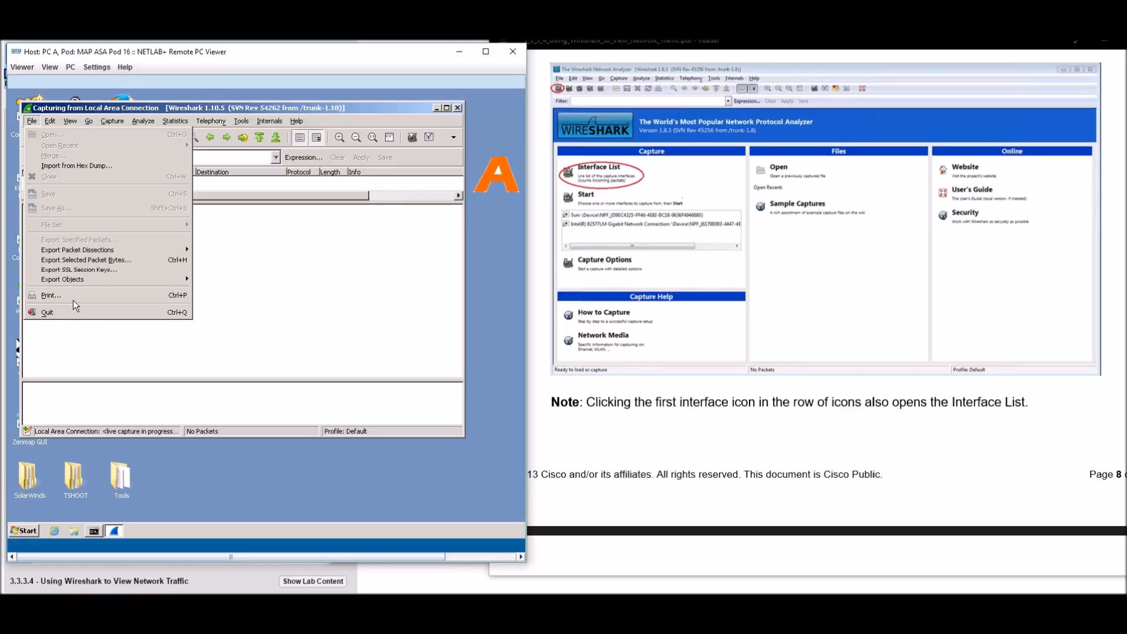
{"action": "left_click", "coordinate": [330, 120]}
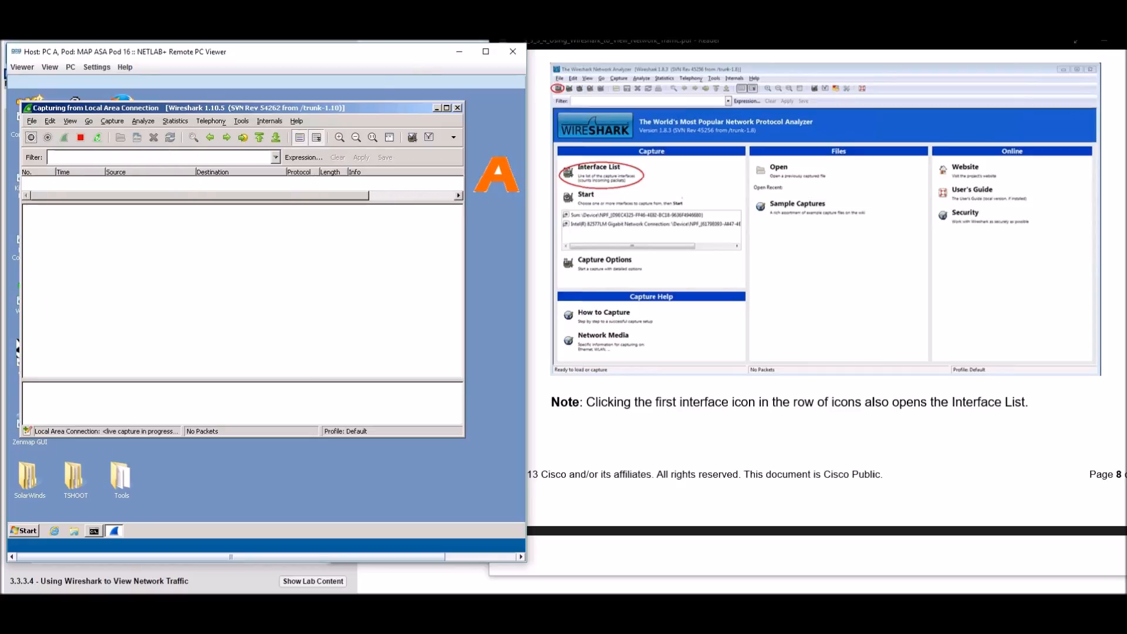
Step: Open Wireshark's Interface List on PC A and bring up the lab instructions for checking the capture interface
{"action": "left_click", "coordinate": [125, 257]}
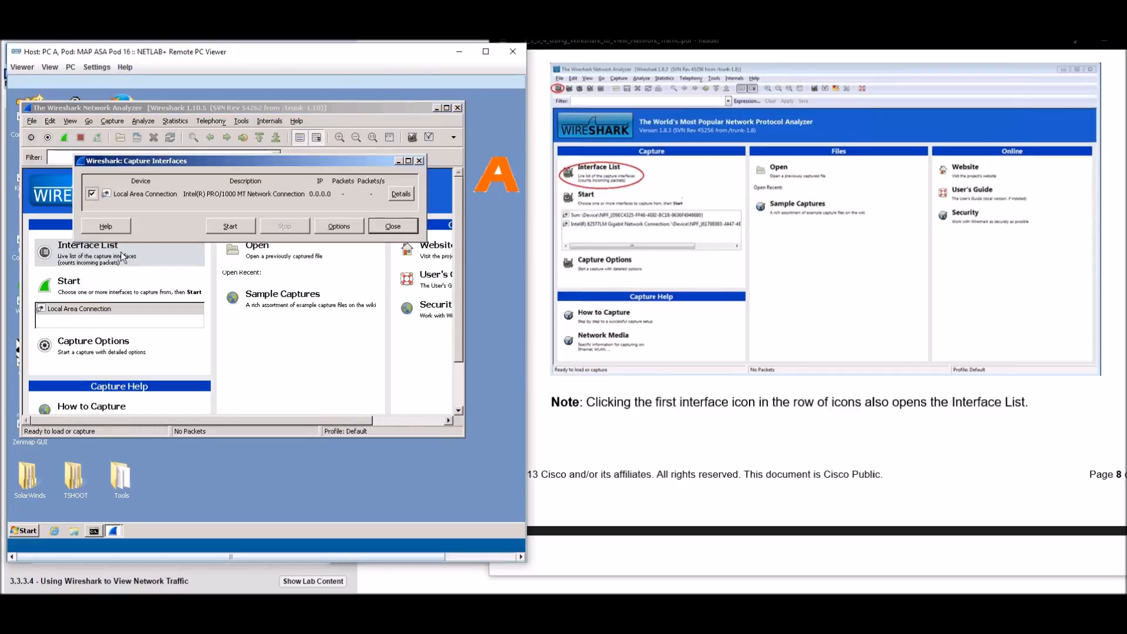
{"action": "left_click", "coordinate": [792, 275]}
{"action": "scroll", "coordinate": [792, 275], "scroll_direction": "down", "scroll_amount": 10}
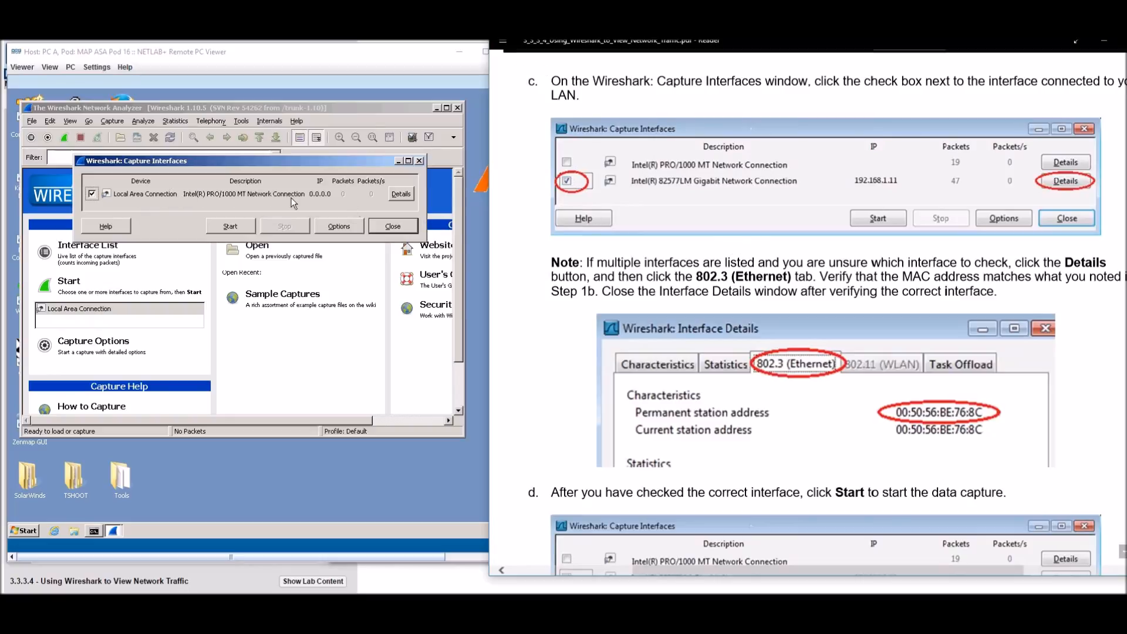
Step: Check the station address in the Local Area Connection's 802.3 (Ethernet) details, and close the interface details
{"action": "left_click", "coordinate": [397, 195]}
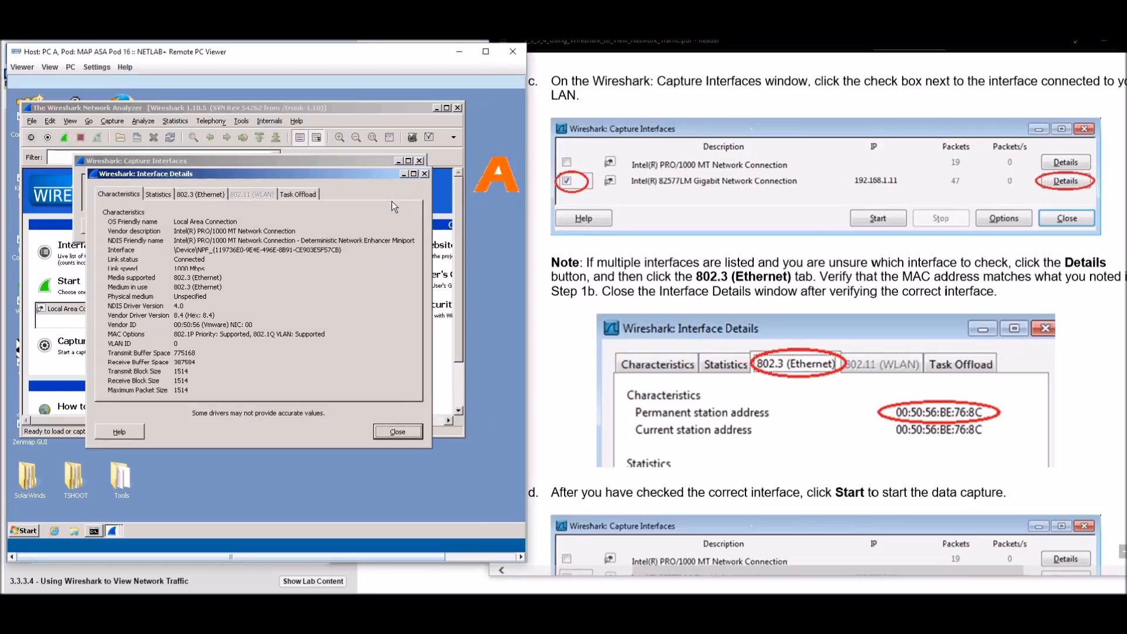
{"action": "left_click", "coordinate": [191, 195]}
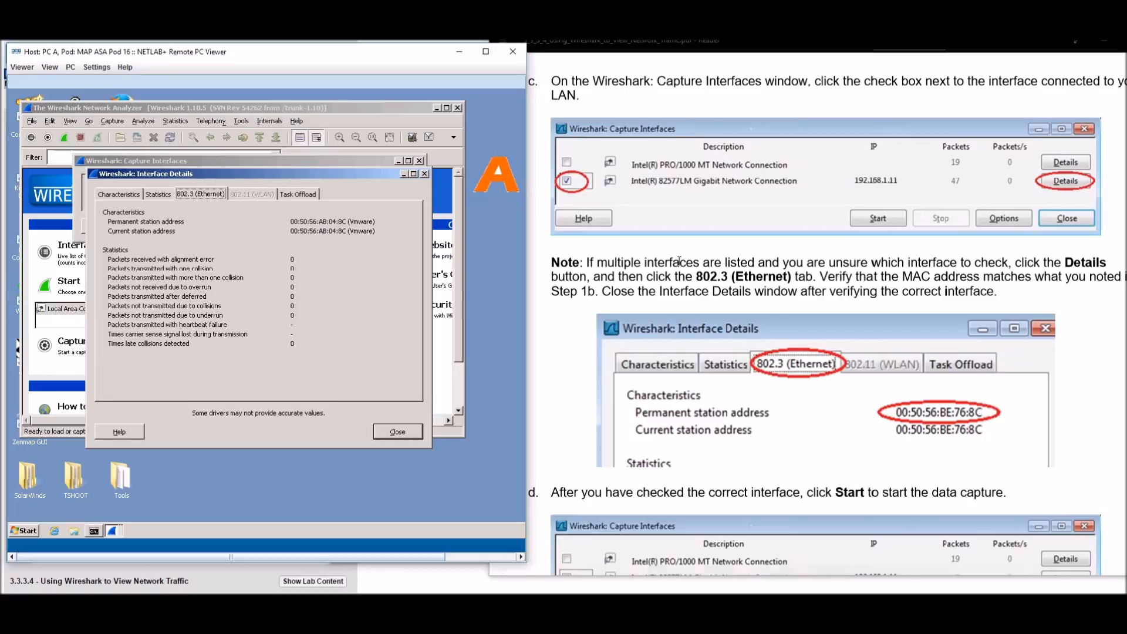
{"action": "scroll", "coordinate": [679, 262], "scroll_direction": "down", "scroll_amount": 5}
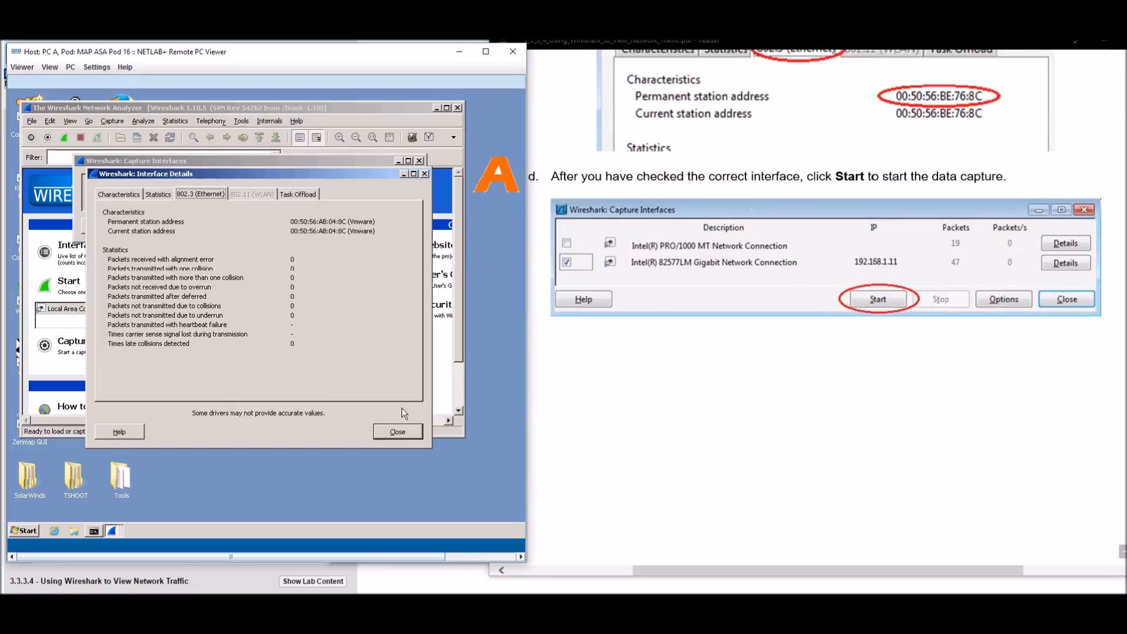
{"action": "left_click", "coordinate": [393, 429]}
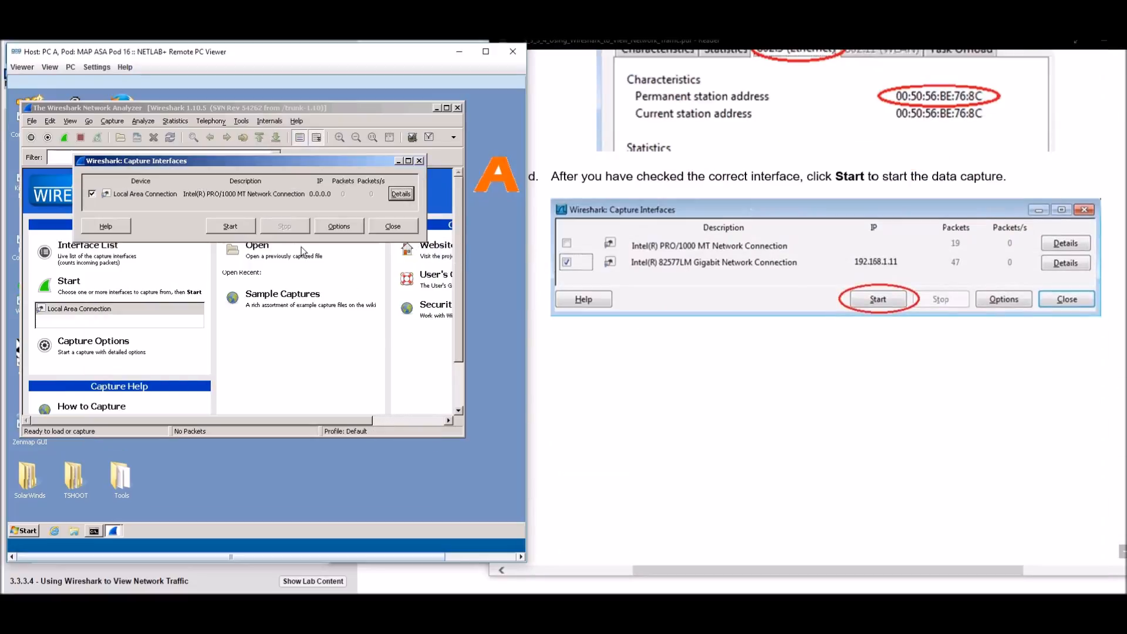
Step: Start a capture on PC A's Local Area Connection and advance the lab PDF to the ICMP filter instructions
{"action": "left_click", "coordinate": [230, 226]}
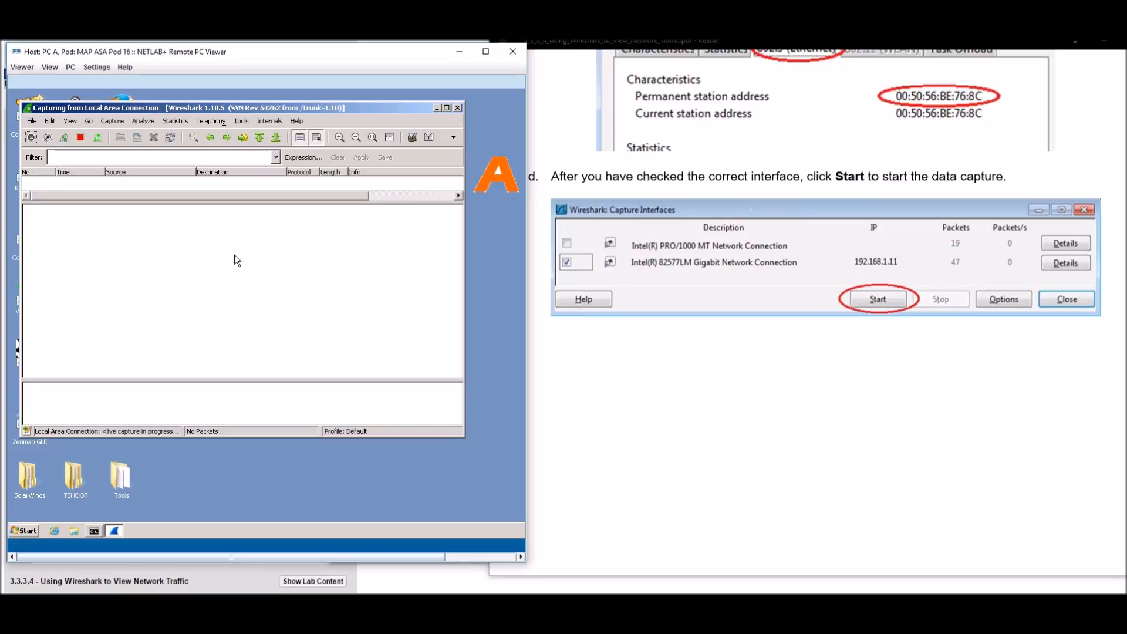
{"action": "scroll", "coordinate": [751, 271], "scroll_direction": "down", "scroll_amount": 10}
{"action": "left_click", "coordinate": [558, 59]}
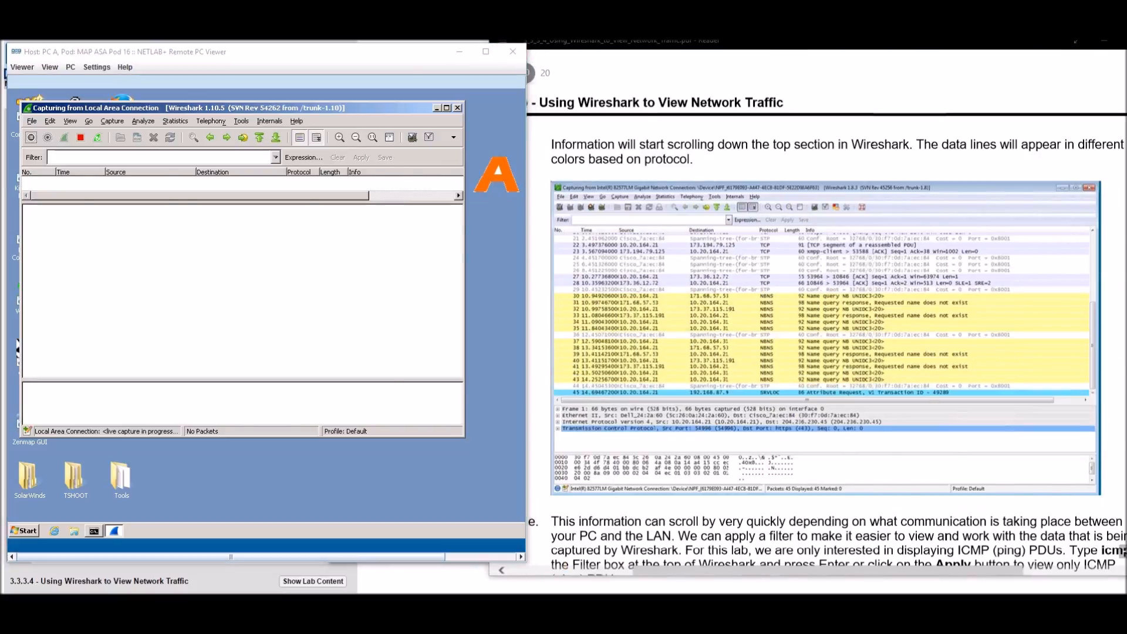
{"action": "scroll", "coordinate": [557, 58], "scroll_direction": "down", "scroll_amount": 2}
{"action": "left_click", "coordinate": [55, 530]}
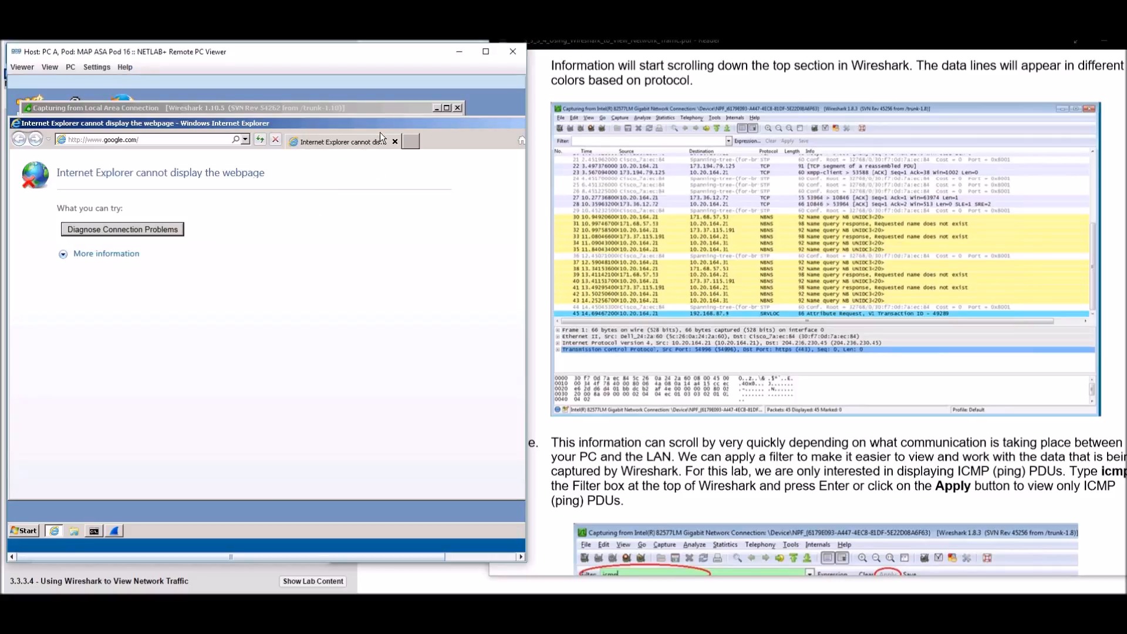
{"action": "double_click", "coordinate": [393, 122]}
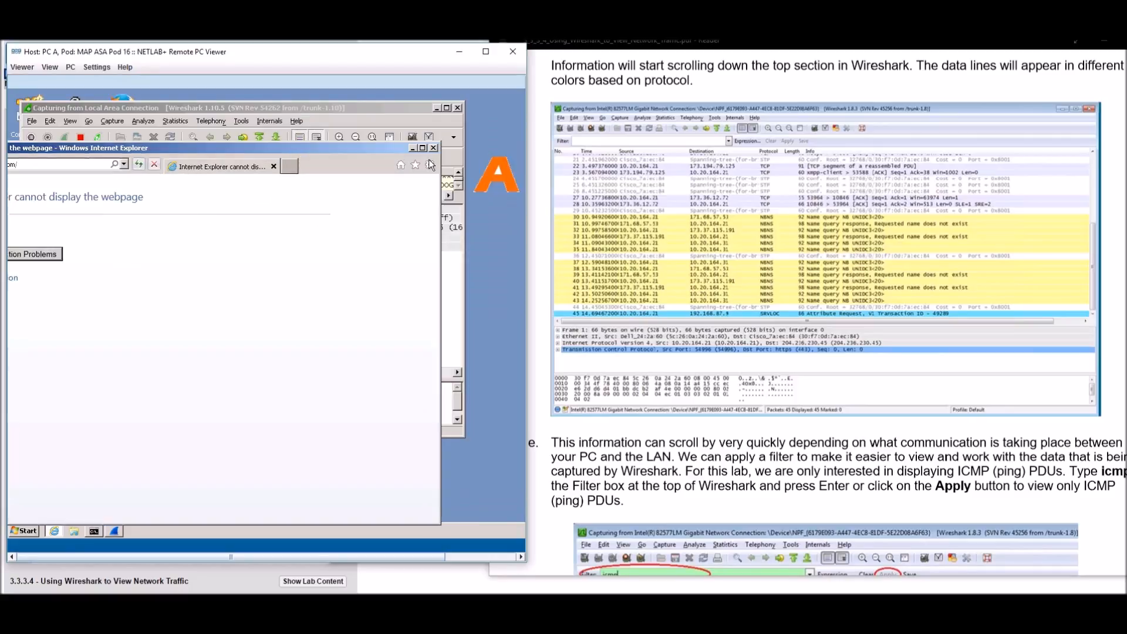
{"action": "left_click", "coordinate": [412, 148]}
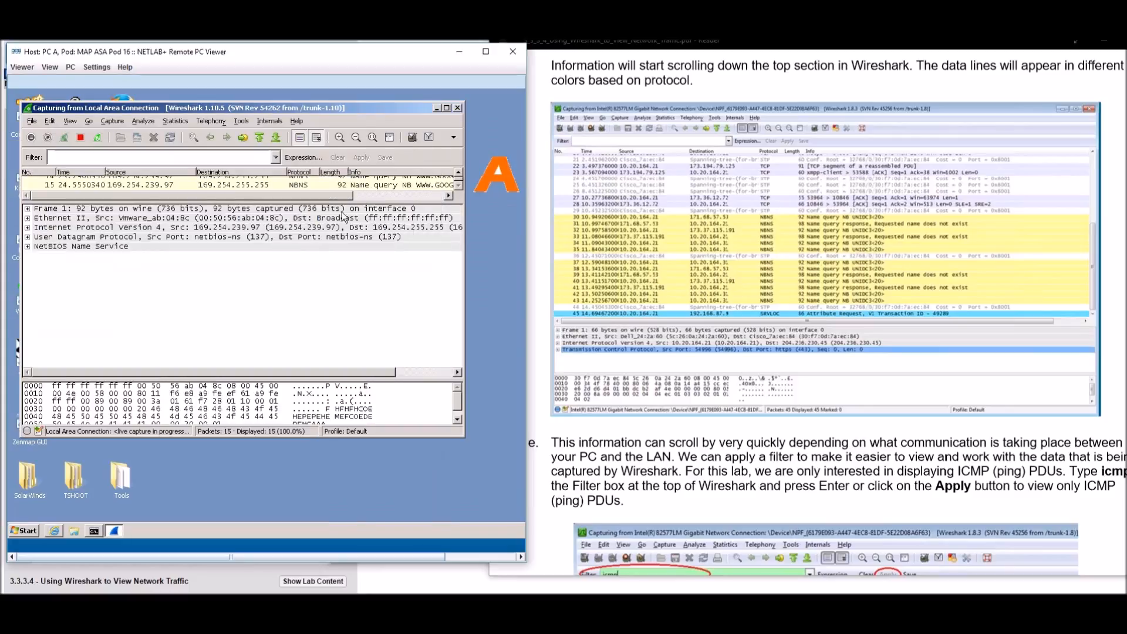
Step: Enlarge the Wireshark window and its packet list, and show the list from the first captured packet
{"action": "left_click_drag", "start_coordinate": [464, 438], "coordinate": [497, 494]}
{"action": "left_click_drag", "start_coordinate": [308, 200], "coordinate": [309, 302]}
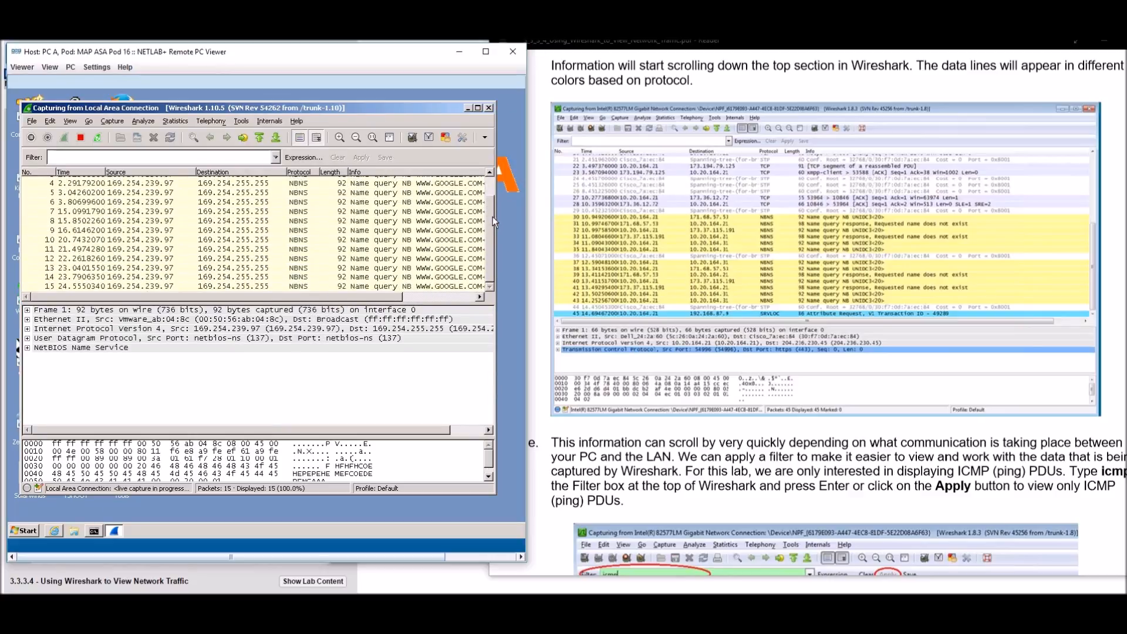
{"action": "left_click_drag", "start_coordinate": [492, 222], "coordinate": [496, 192]}
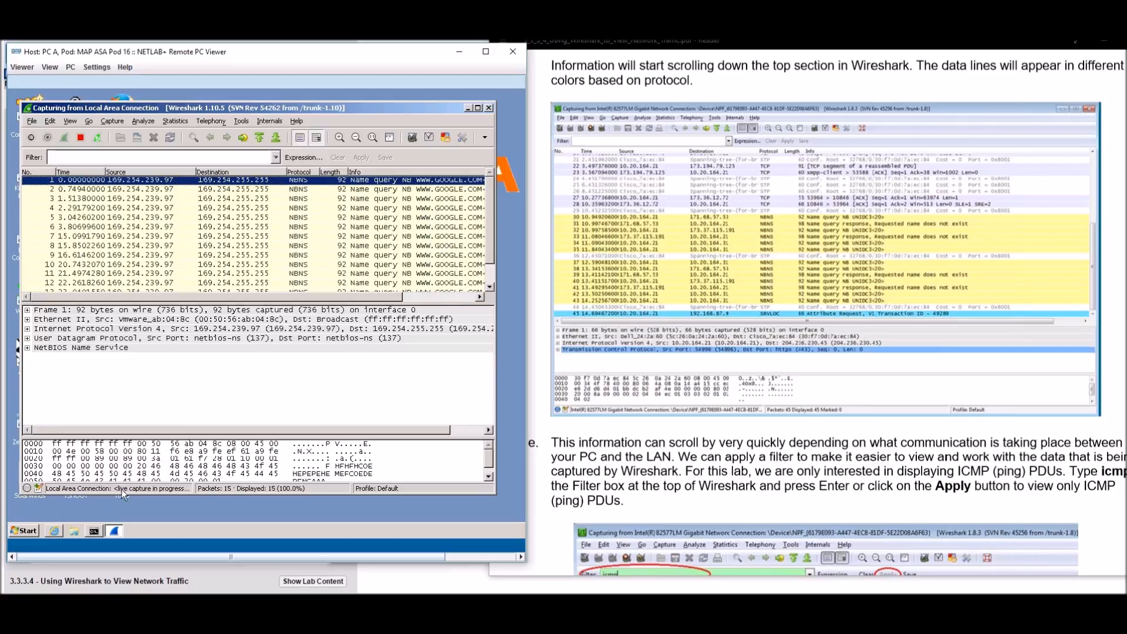
{"action": "left_click", "coordinate": [94, 531]}
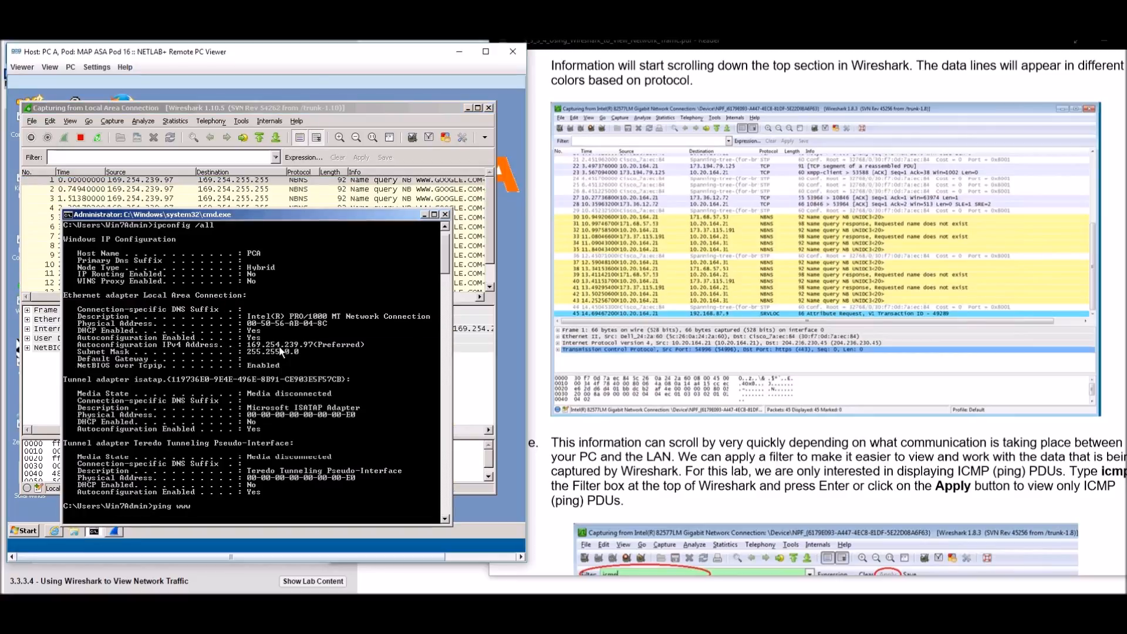
{"action": "key", "text": "Return"}
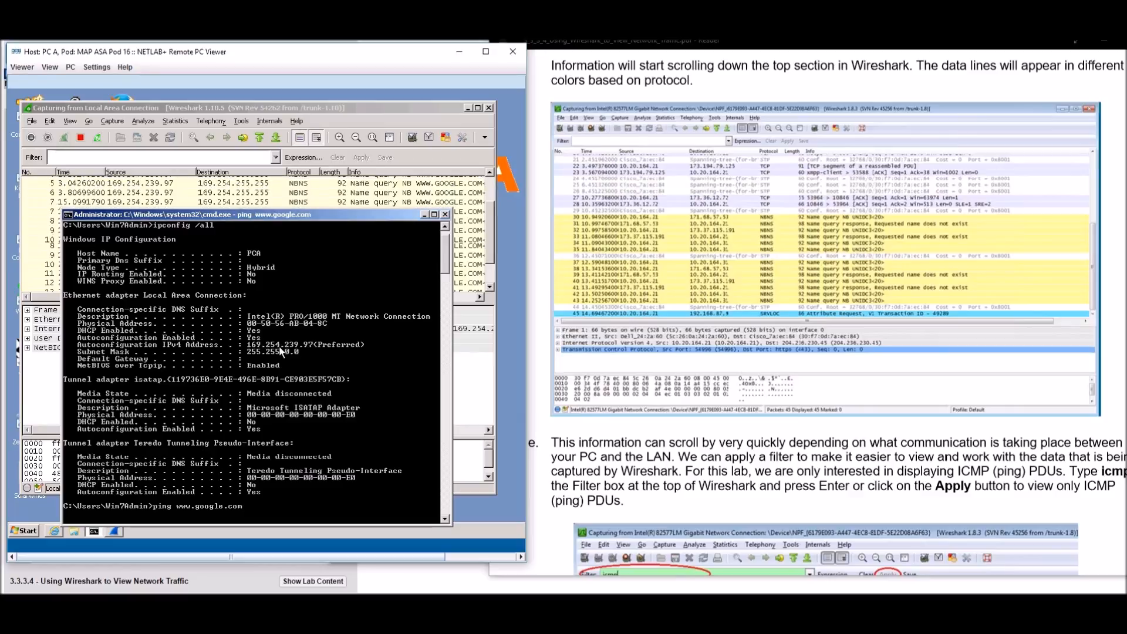
{"action": "left_click", "coordinate": [425, 215]}
{"action": "scroll", "coordinate": [490, 226], "scroll_direction": "up", "scroll_amount": 2}
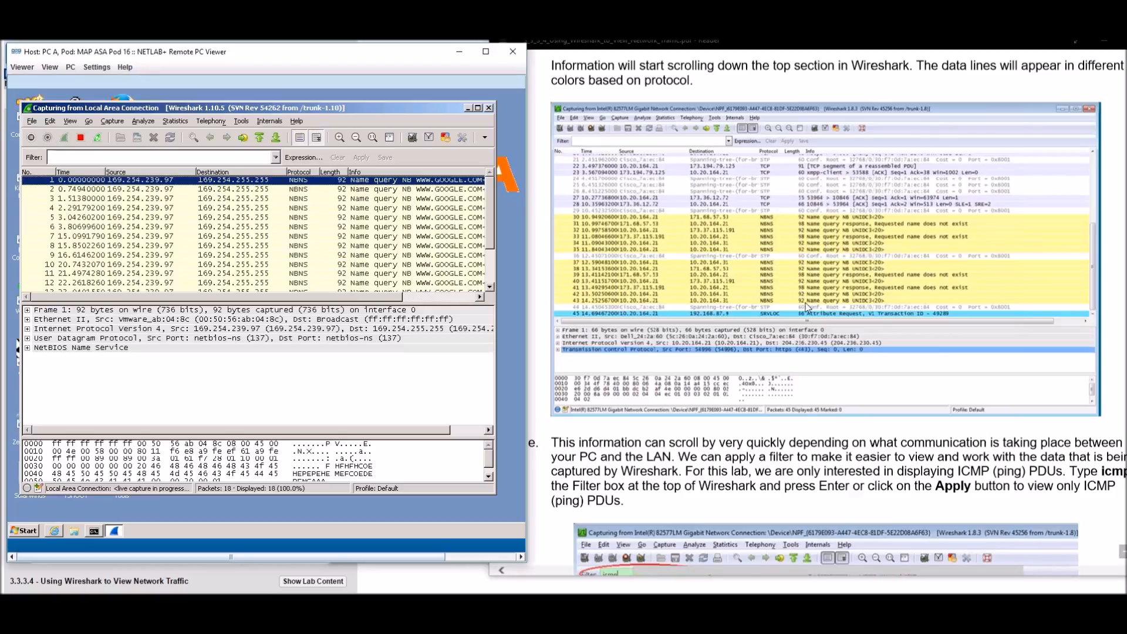
Step: Bring up the lab's filter instructions and apply the display filter icmp to the running capture
{"action": "scroll", "coordinate": [816, 288], "scroll_direction": "down", "scroll_amount": 5}
{"action": "scroll", "coordinate": [816, 289], "scroll_direction": "down", "scroll_amount": 3}
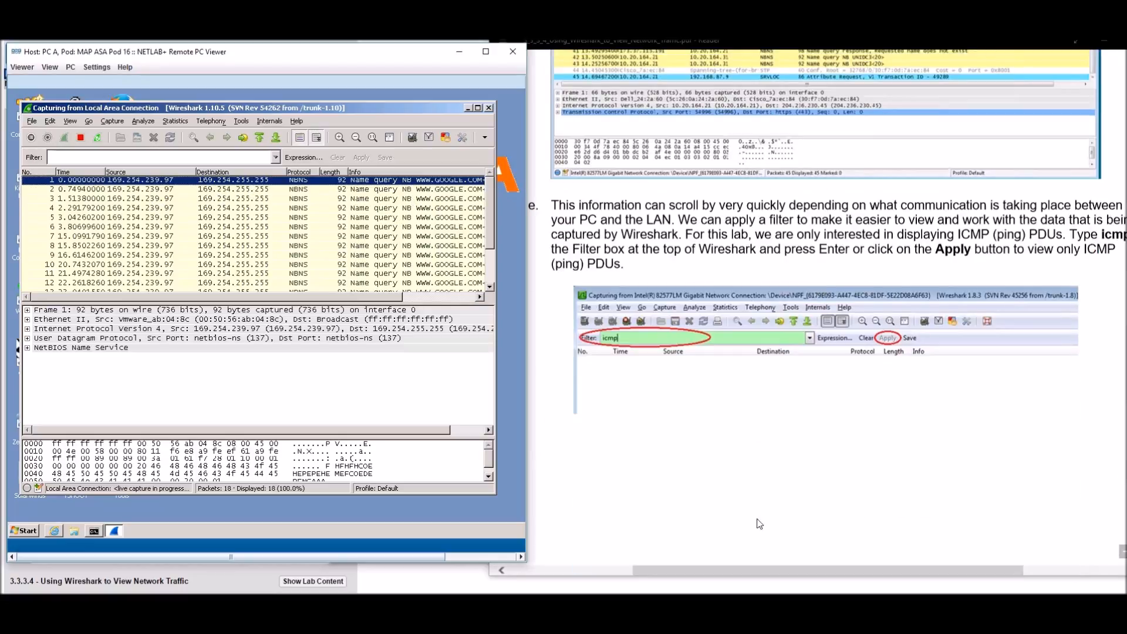
{"action": "left_click_drag", "start_coordinate": [738, 569], "coordinate": [770, 578]}
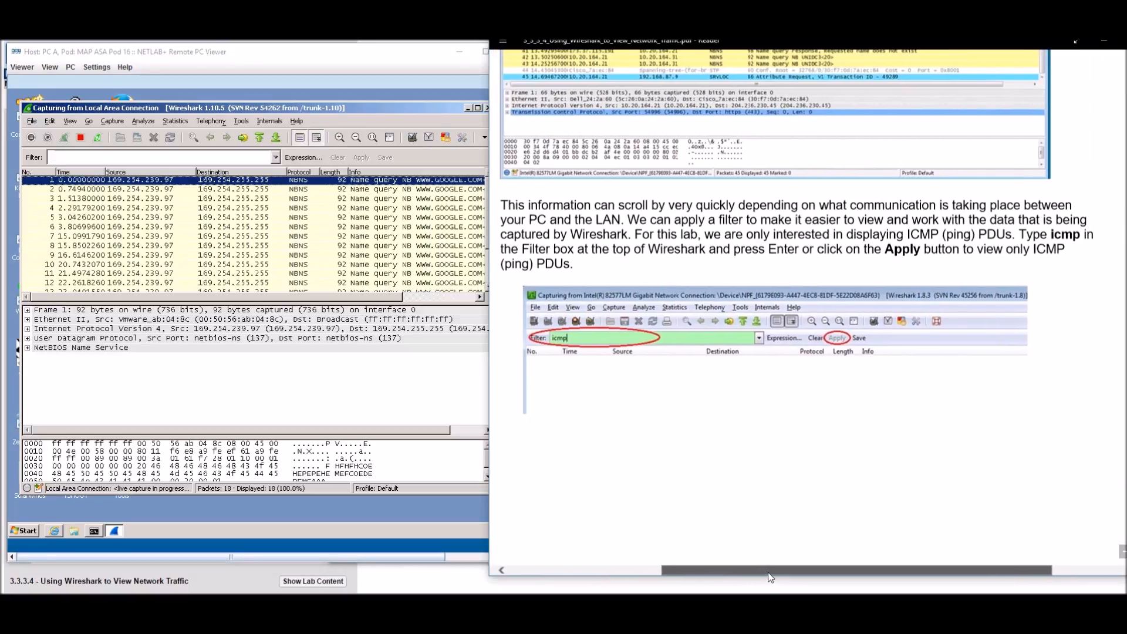
{"action": "left_click", "coordinate": [93, 160]}
{"action": "type", "text": "icmp"}
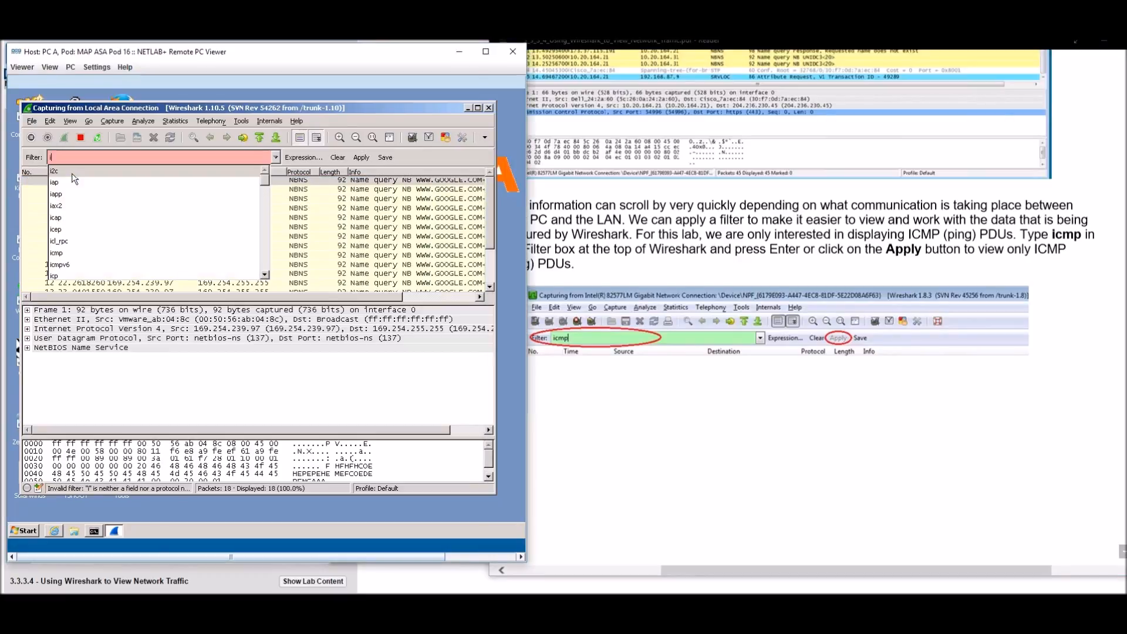
{"action": "key", "text": "Return"}
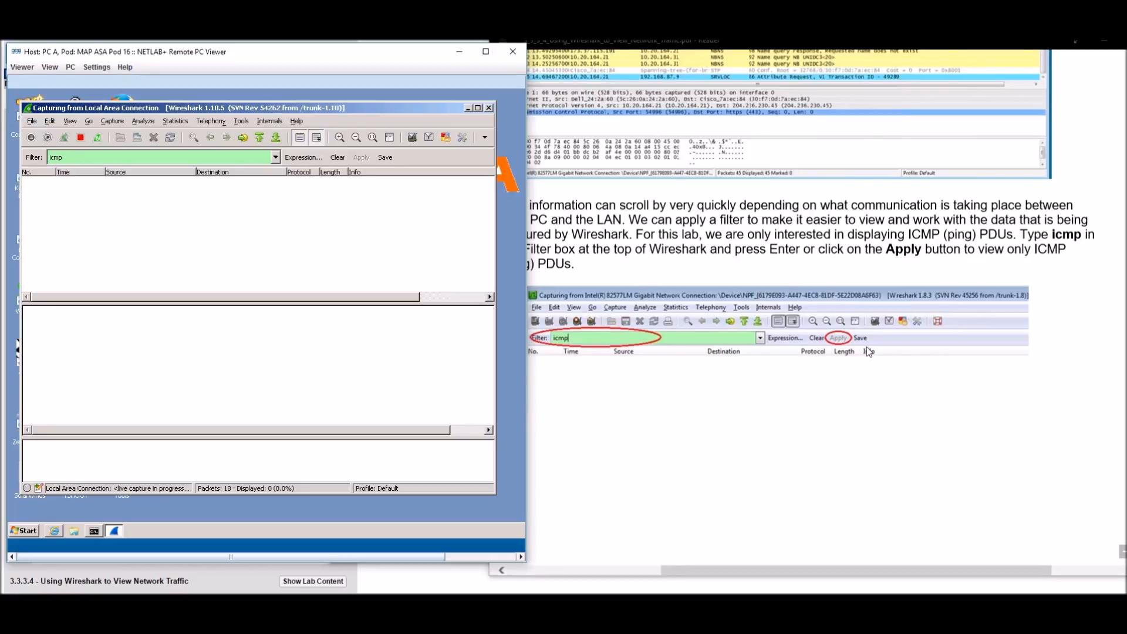
Step: Following lab step f, ping 169.254.171.134 from PC A's command window and bring Wireshark back to the front
{"action": "scroll", "coordinate": [868, 352], "scroll_direction": "down", "scroll_amount": 4}
{"action": "left_click", "coordinate": [797, 344]}
{"action": "scroll", "coordinate": [798, 345], "scroll_direction": "down", "scroll_amount": 5}
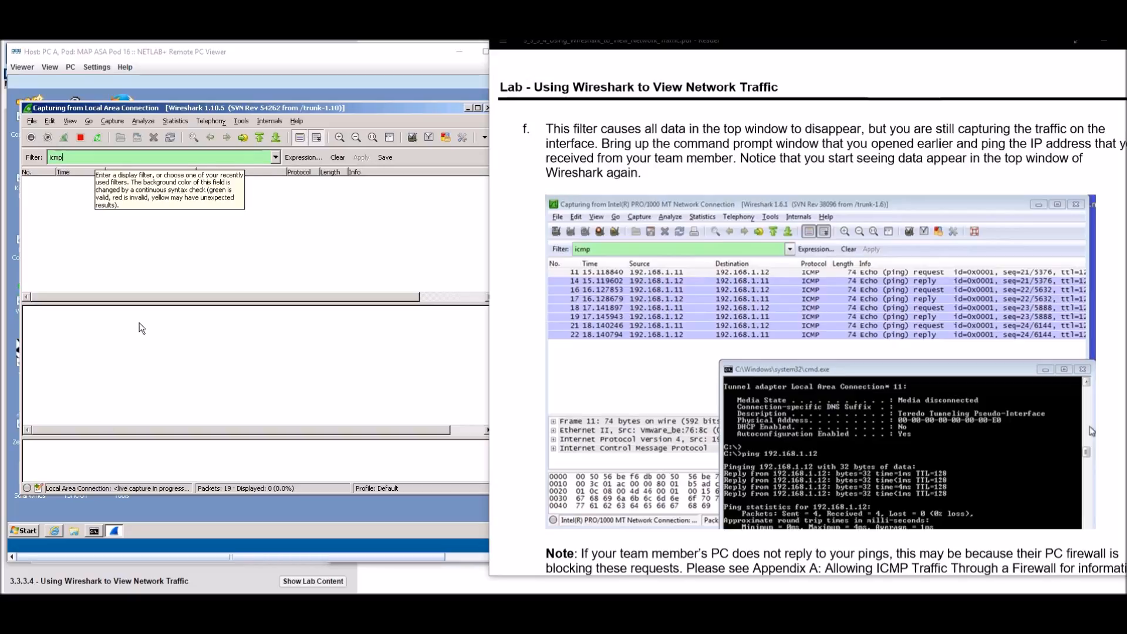
{"action": "left_click", "coordinate": [94, 531]}
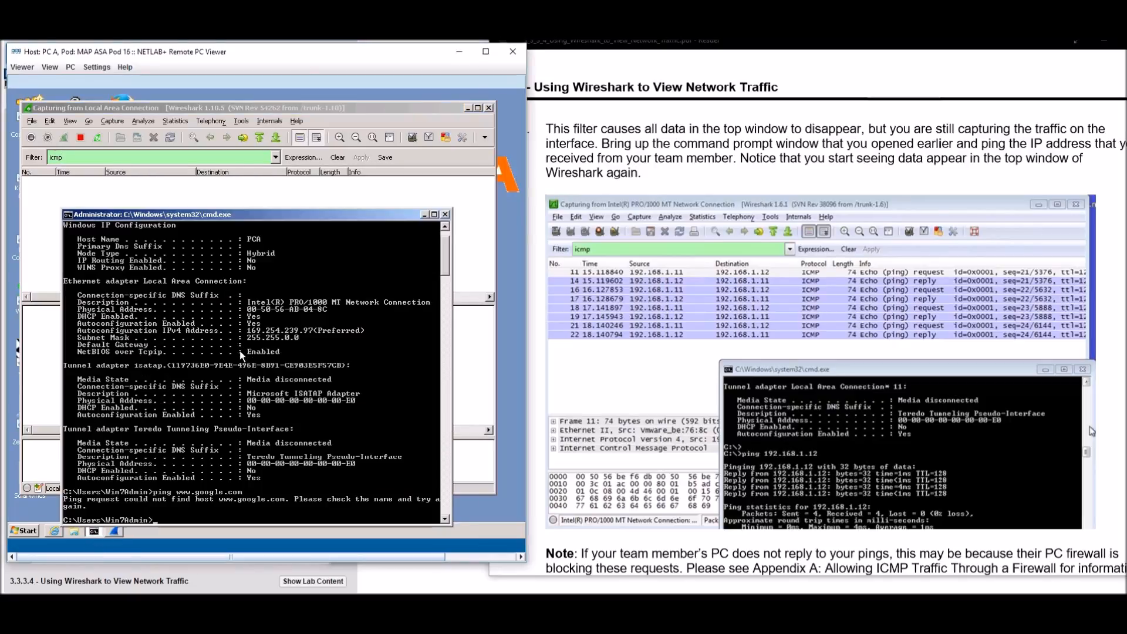
{"action": "type", "text": "169.254.171.134"}
{"action": "key", "text": "Return"}
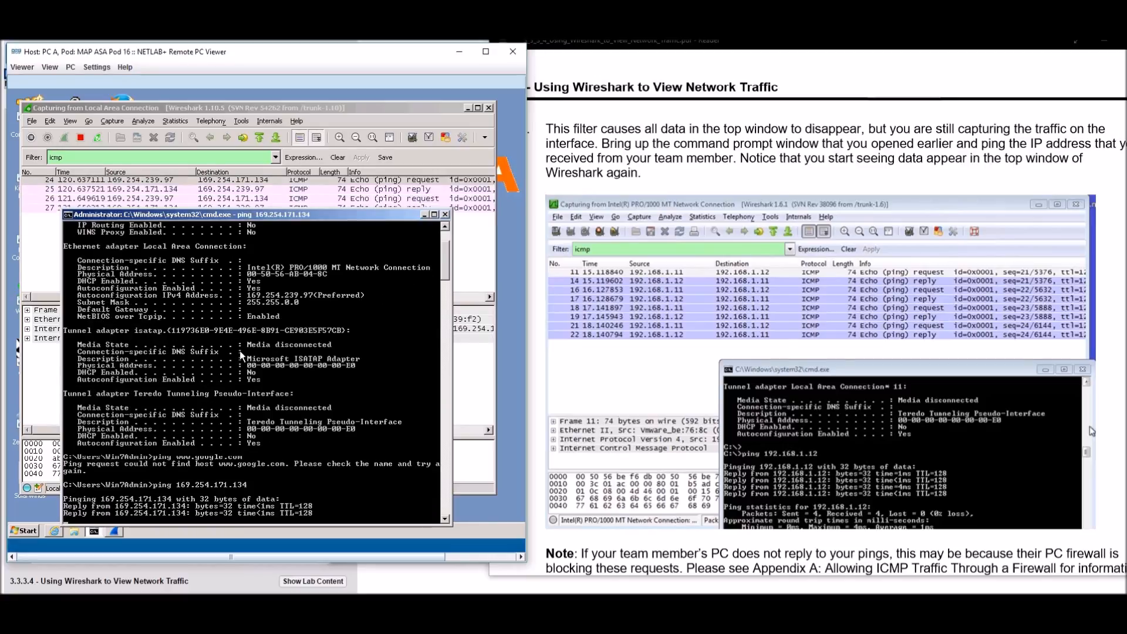
{"action": "left_click_drag", "start_coordinate": [351, 213], "coordinate": [362, 147]}
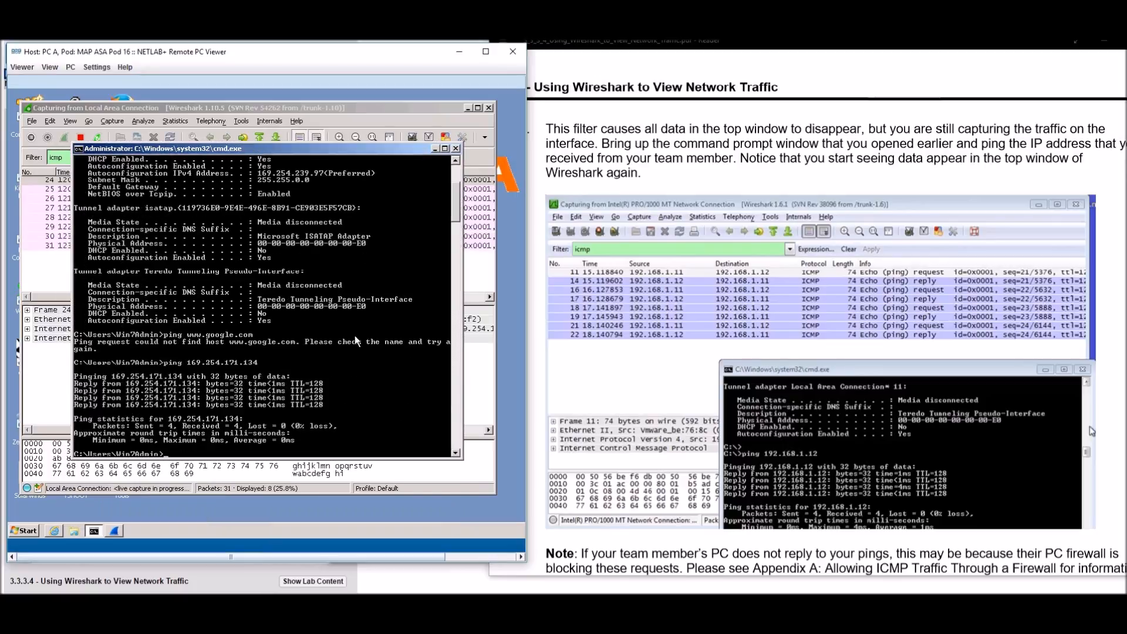
{"action": "left_click", "coordinate": [344, 107]}
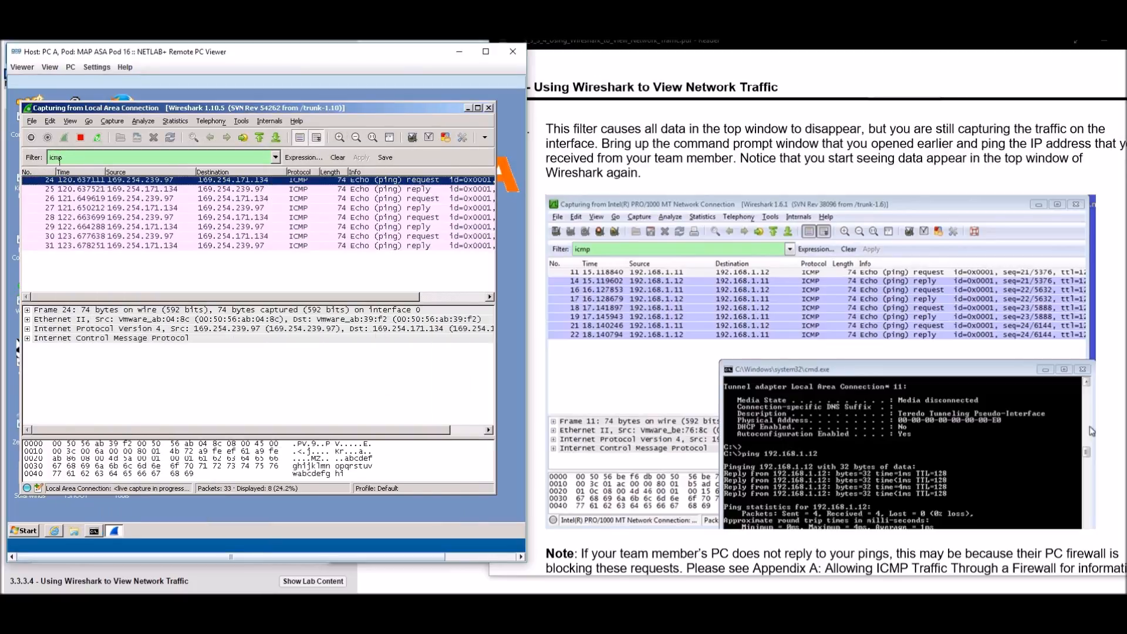
Step: Advance the lab PDF to step g and stop the Wireshark capture on PC A
{"action": "left_click_drag", "start_coordinate": [340, 297], "coordinate": [414, 300]}
{"action": "left_click_drag", "start_coordinate": [281, 300], "coordinate": [217, 300]}
{"action": "scroll", "coordinate": [658, 320], "scroll_direction": "down", "scroll_amount": 5}
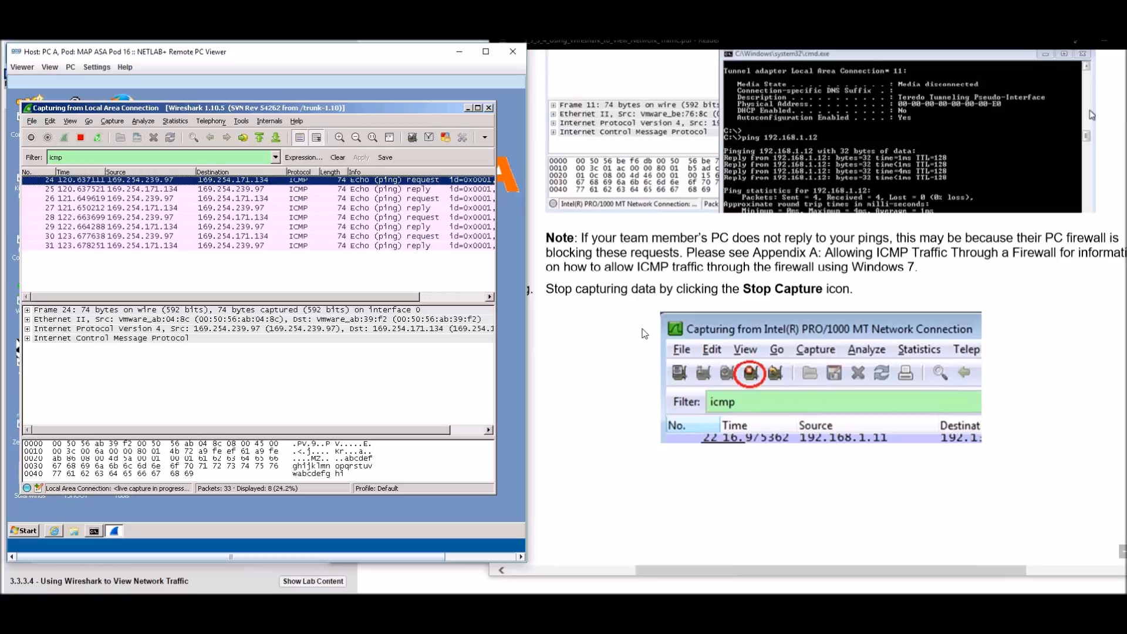
{"action": "left_click", "coordinate": [645, 333]}
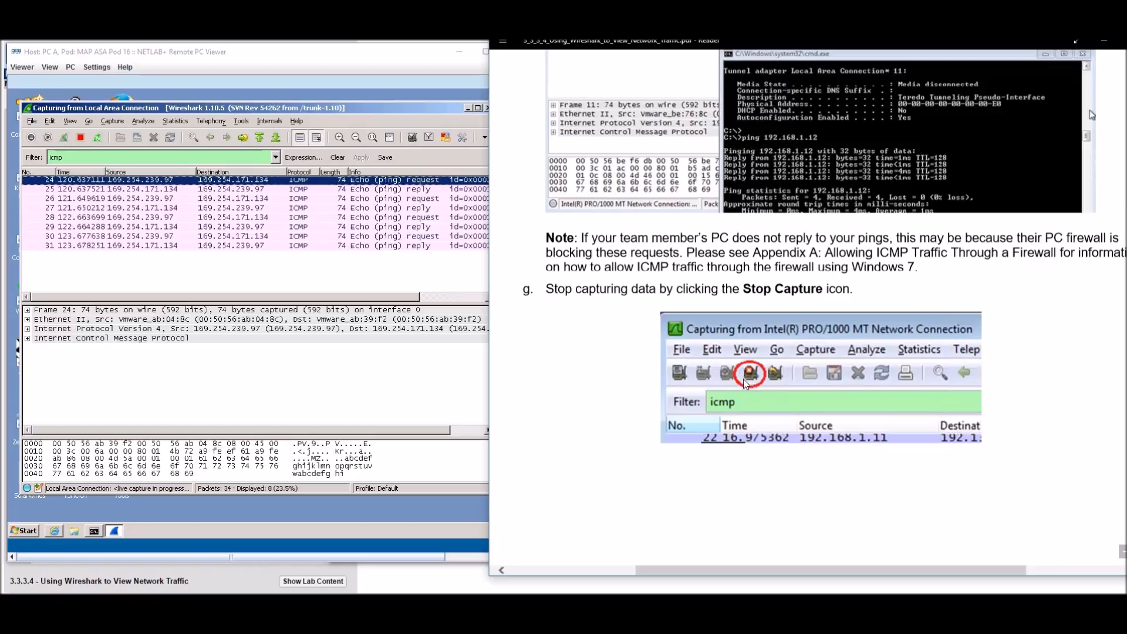
{"action": "left_click", "coordinate": [81, 137]}
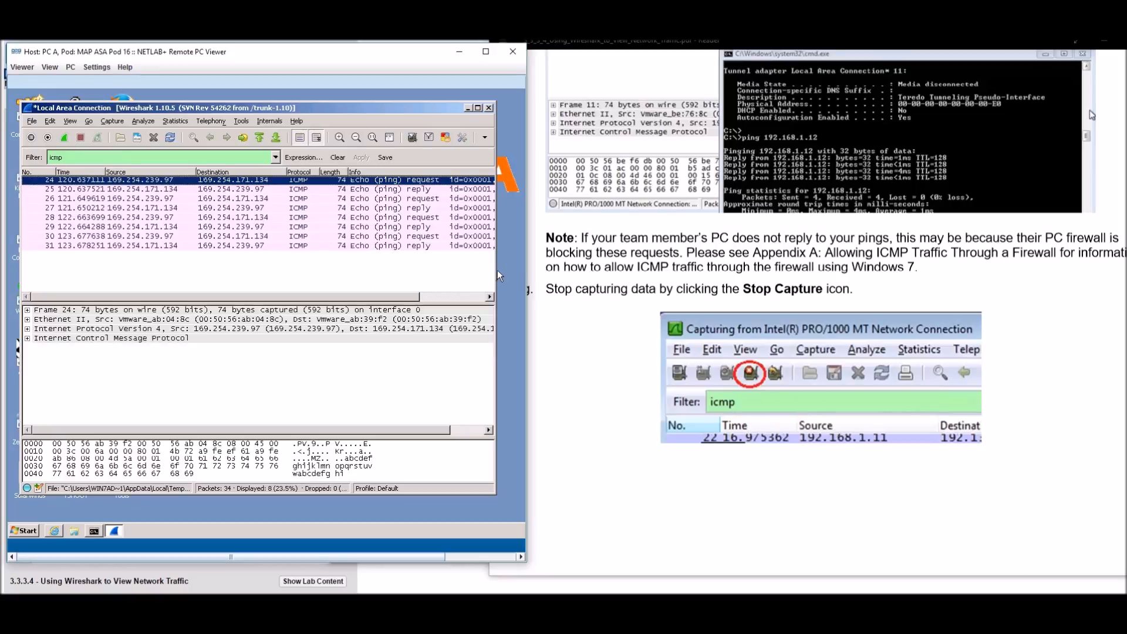
Step: Widen the Wireshark window slightly and advance the lab PDF to Step 3: Examine the captured data
{"action": "left_click_drag", "start_coordinate": [495, 266], "coordinate": [510, 267]}
{"action": "left_click", "coordinate": [771, 333]}
{"action": "scroll", "coordinate": [627, 307], "scroll_direction": "down", "scroll_amount": 10}
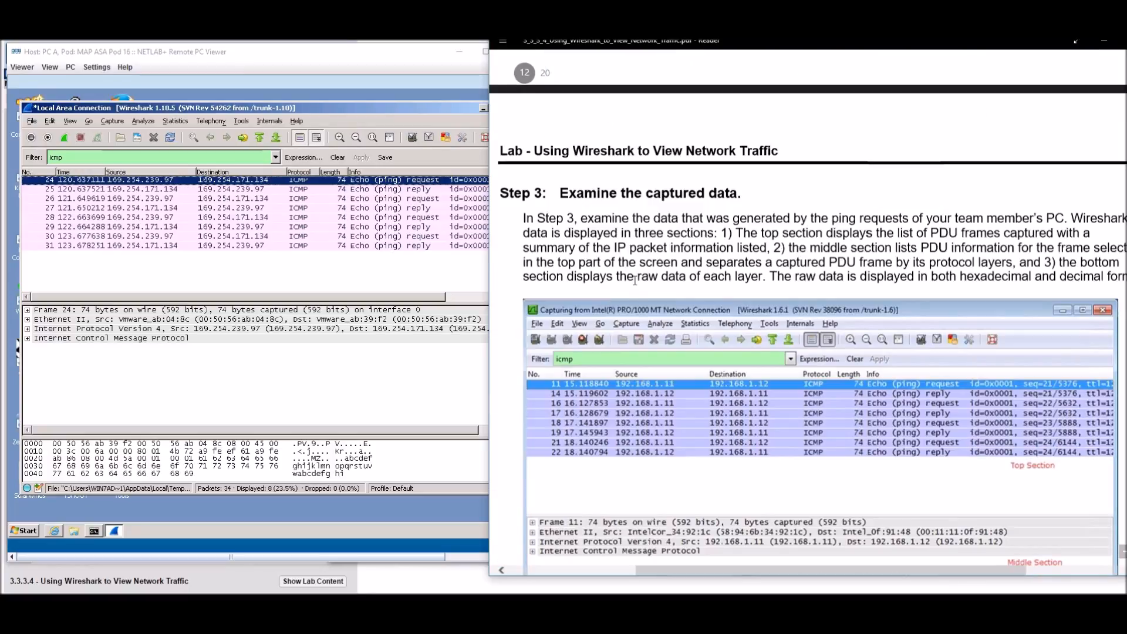
{"action": "scroll", "coordinate": [634, 281], "scroll_direction": "down", "scroll_amount": 1}
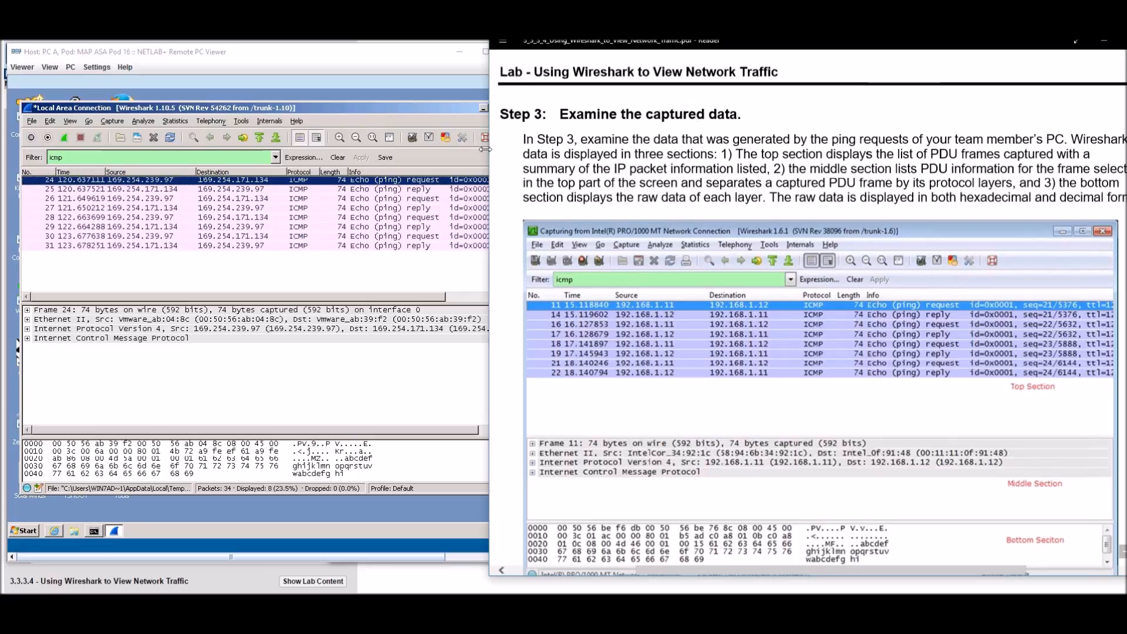
Step: Widen and reposition the PDF reader window so the full Step 3 introduction is readable
{"action": "left_click_drag", "start_coordinate": [488, 150], "coordinate": [403, 149]}
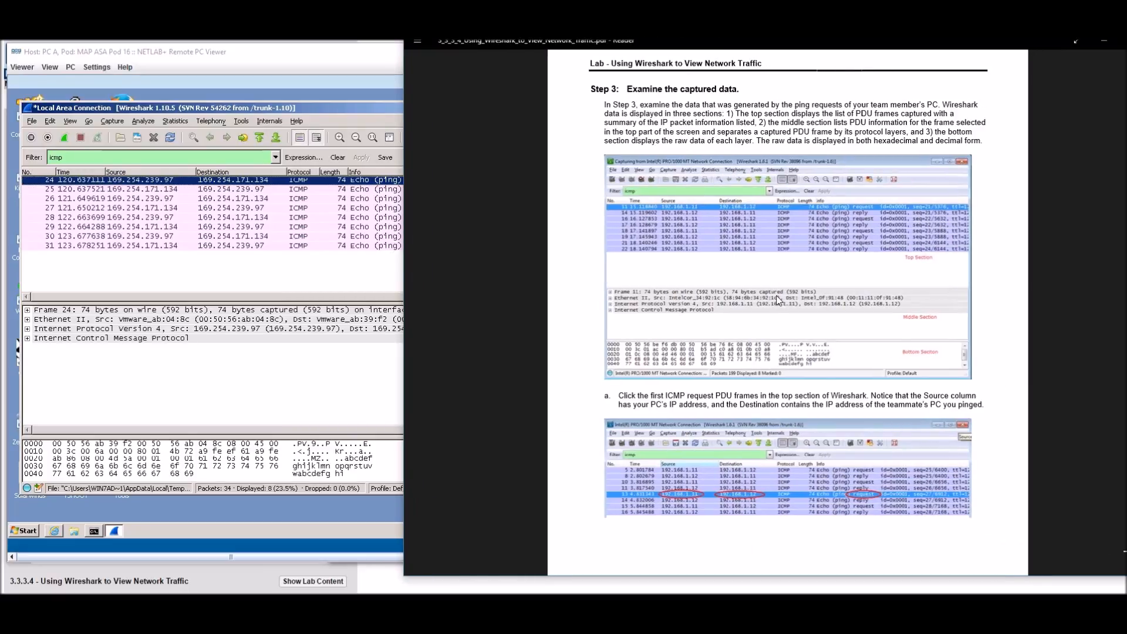
{"action": "scroll", "coordinate": [779, 278], "scroll_direction": "up", "scroll_amount": 5}
{"action": "scroll", "coordinate": [790, 280], "scroll_direction": "down", "scroll_amount": 2}
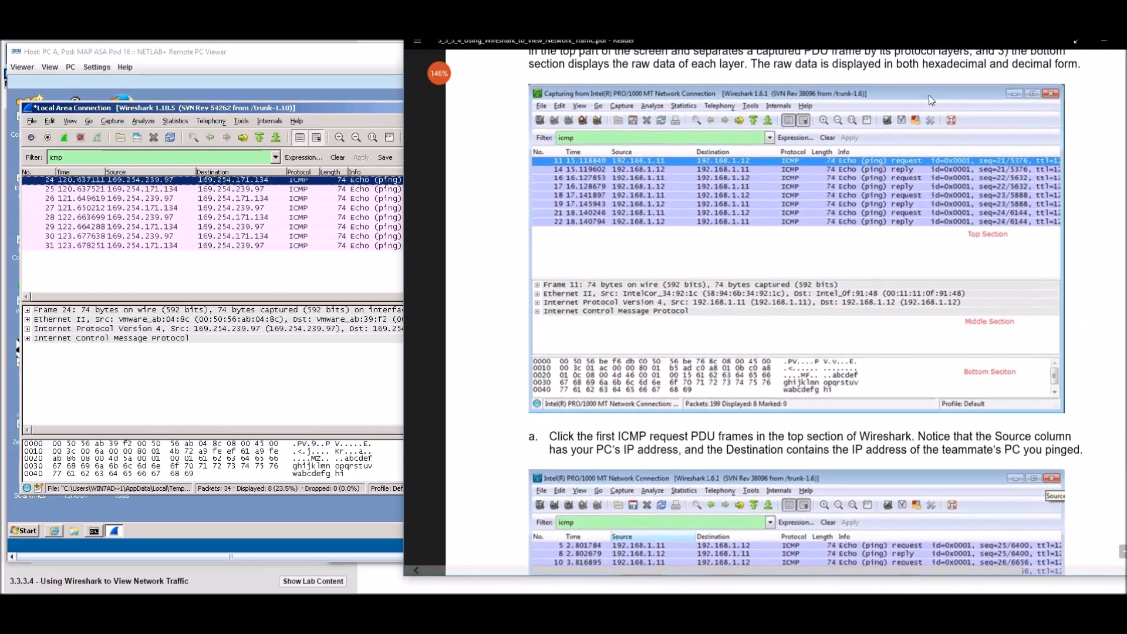
{"action": "left_click_drag", "start_coordinate": [910, 47], "coordinate": [669, 76]}
{"action": "scroll", "coordinate": [594, 284], "scroll_direction": "up", "scroll_amount": 4}
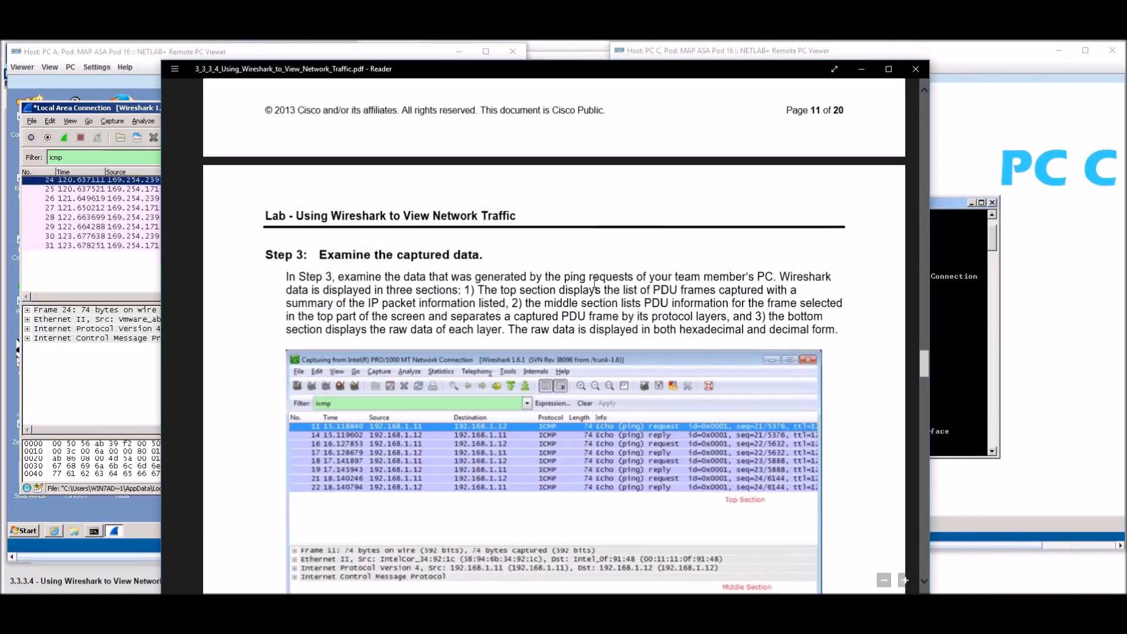
Step: Mark the Step 3 descriptions of Wireshark's three sections with yellow highlighting on the screen, and clear the markings
{"action": "key", "text": "alt+Tab"}
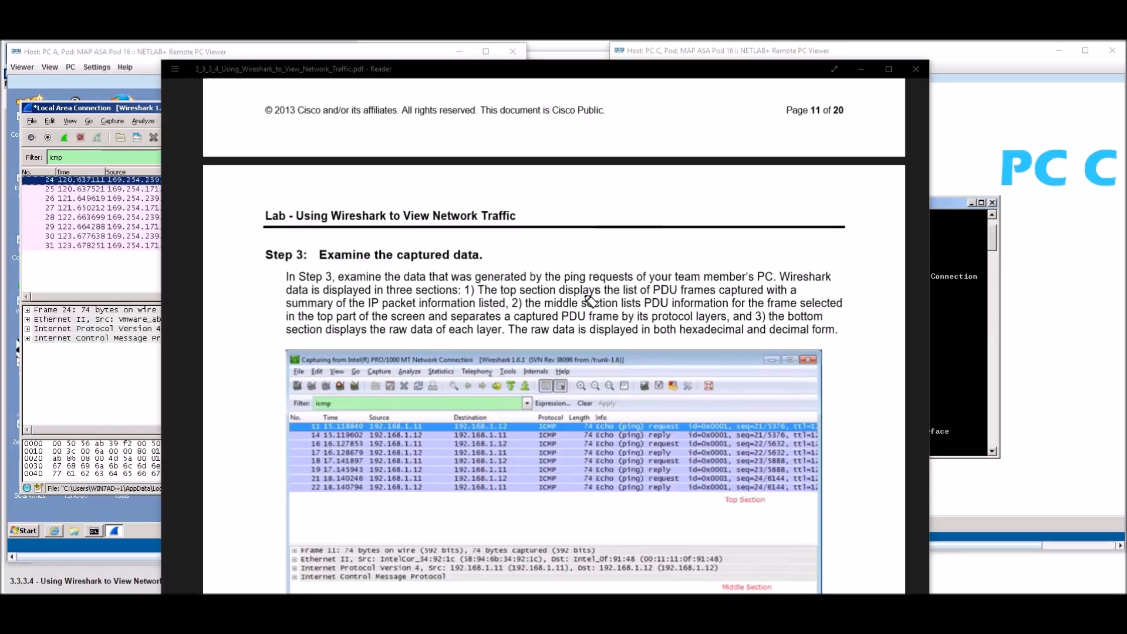
{"action": "left_click_drag", "start_coordinate": [650, 288], "coordinate": [739, 288]}
{"action": "key", "text": "ctrl+z"}
{"action": "left_click_drag", "start_coordinate": [475, 292], "coordinate": [784, 289]}
{"action": "left_click_drag", "start_coordinate": [295, 303], "coordinate": [476, 304]}
{"action": "left_click_drag", "start_coordinate": [572, 304], "coordinate": [827, 304]}
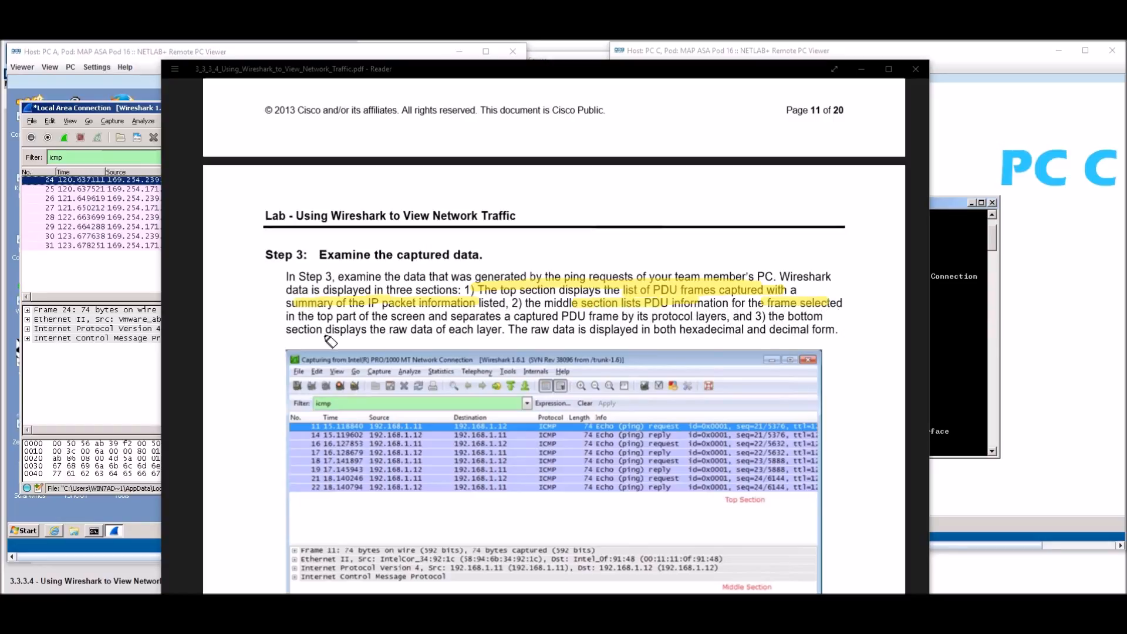
{"action": "left_click_drag", "start_coordinate": [320, 320], "coordinate": [726, 318]}
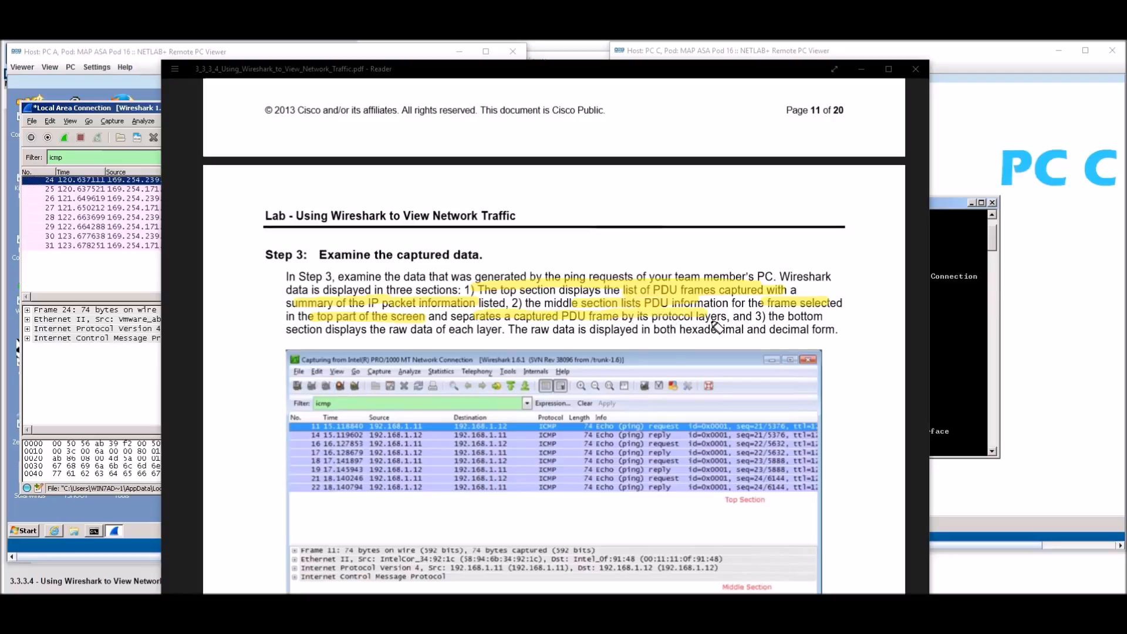
{"action": "left_click_drag", "start_coordinate": [327, 330], "coordinate": [524, 332]}
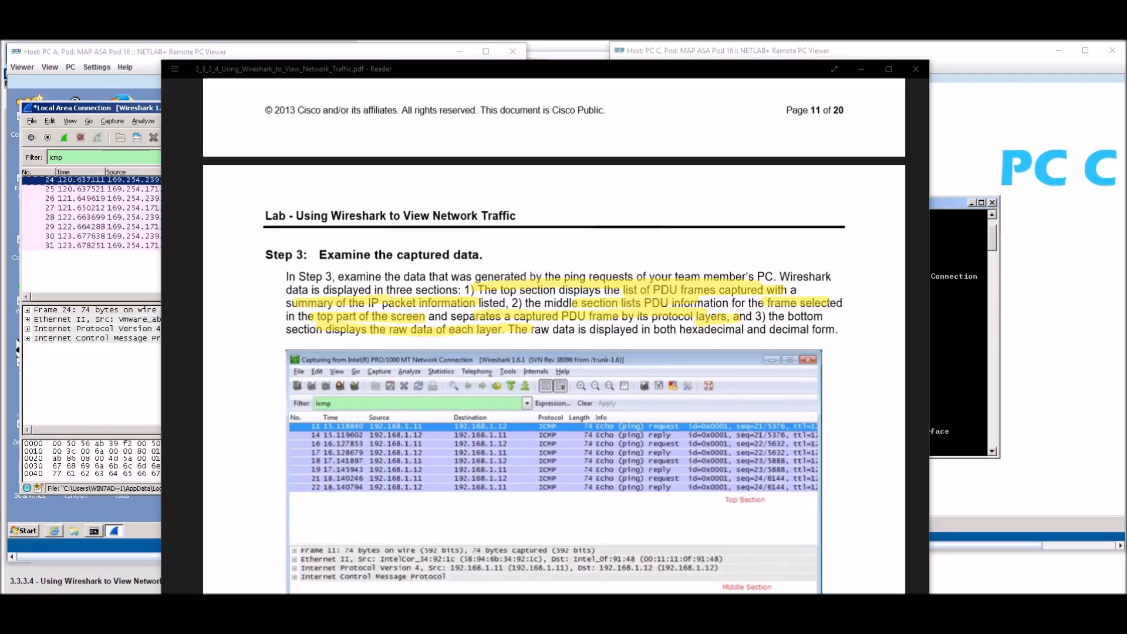
{"action": "key", "text": "Escape"}
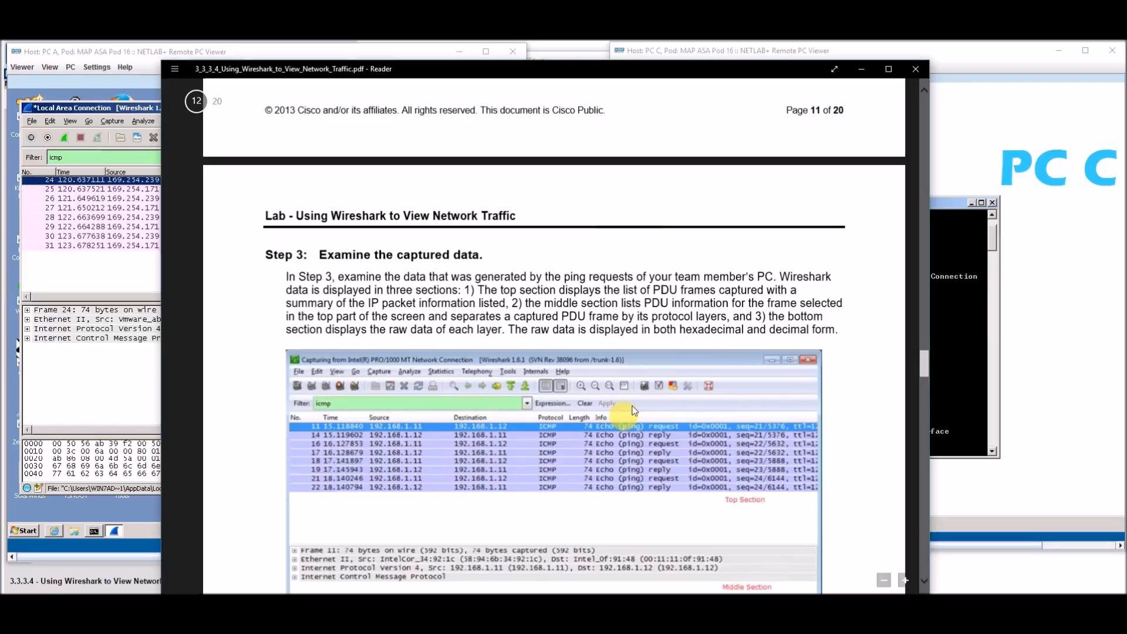
Step: Advance the lab PDF to the MAC address questions, move it beside Wireshark and bring PC A's viewer forward
{"action": "scroll", "coordinate": [623, 415], "scroll_direction": "down", "scroll_amount": 4}
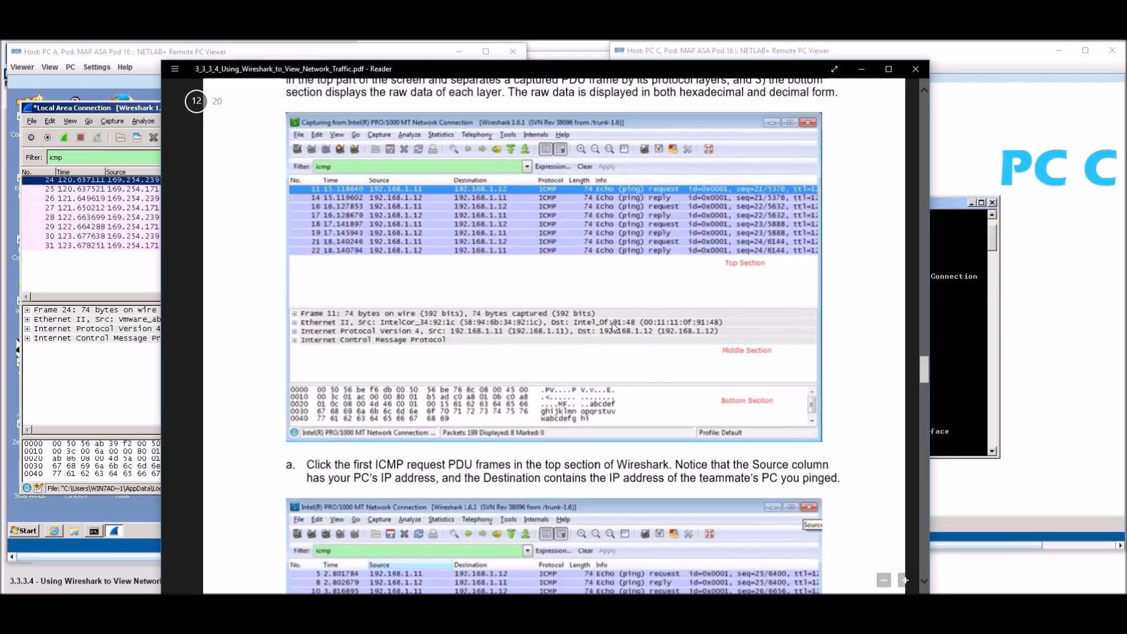
{"action": "scroll", "coordinate": [628, 331], "scroll_direction": "down", "scroll_amount": 4}
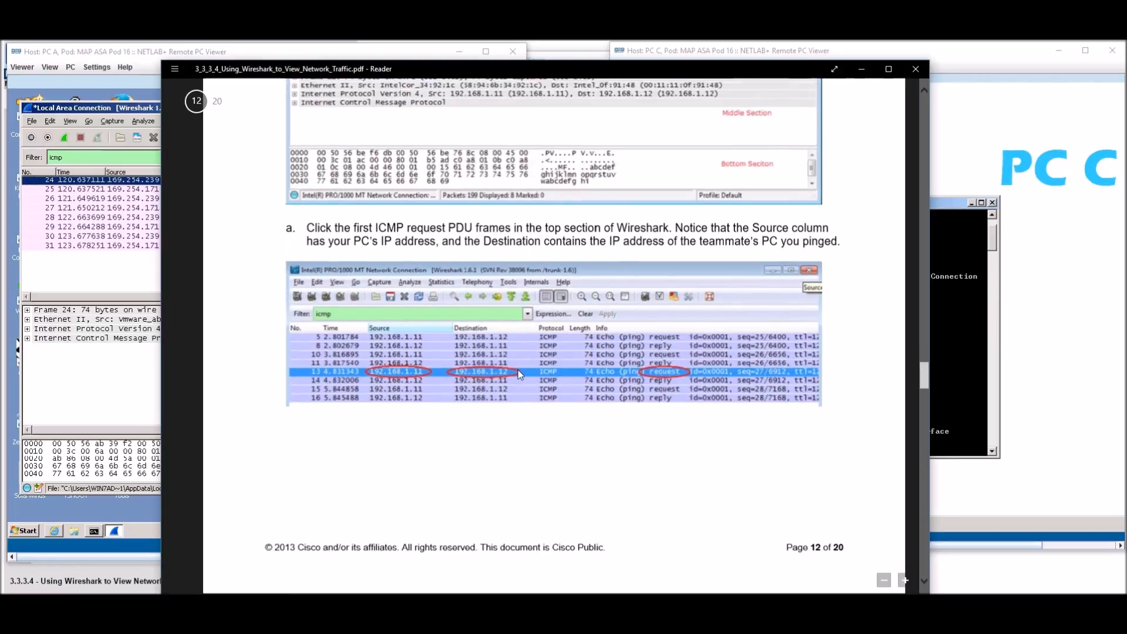
{"action": "scroll", "coordinate": [533, 361], "scroll_direction": "down", "scroll_amount": 10}
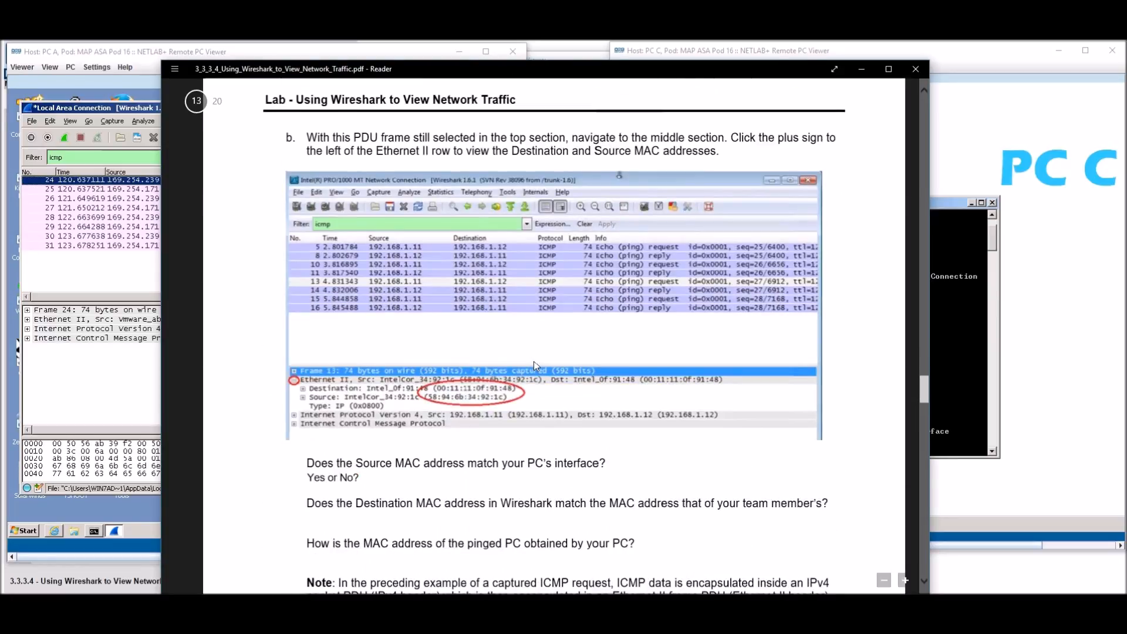
{"action": "scroll", "coordinate": [533, 361], "scroll_direction": "down", "scroll_amount": 3}
{"action": "left_click_drag", "start_coordinate": [541, 71], "coordinate": [793, 70]}
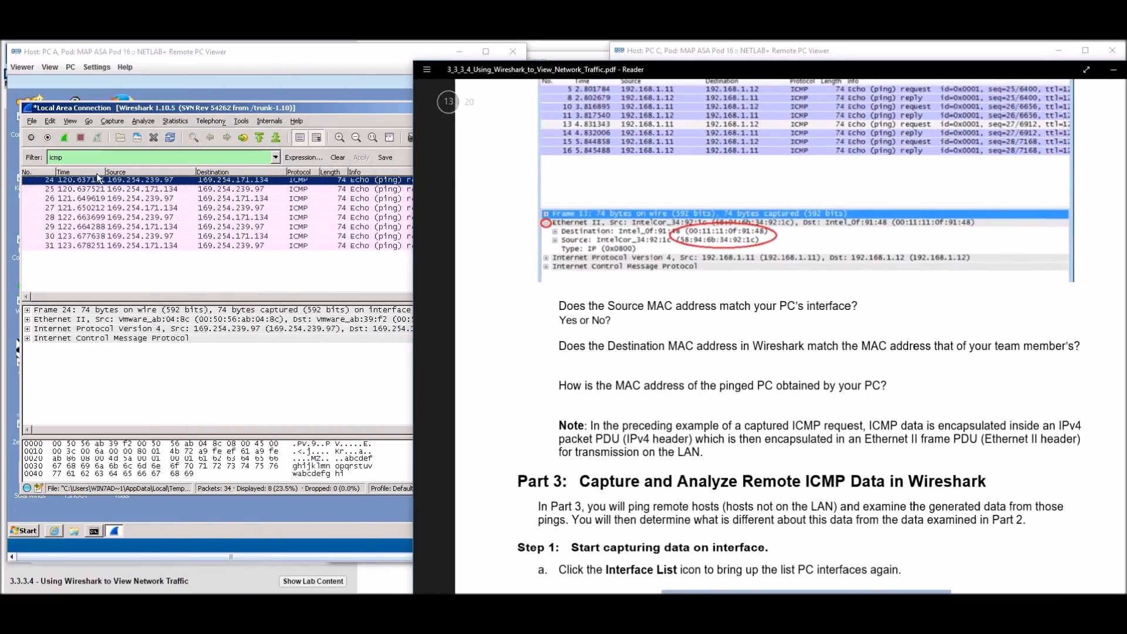
{"action": "left_click", "coordinate": [252, 89]}
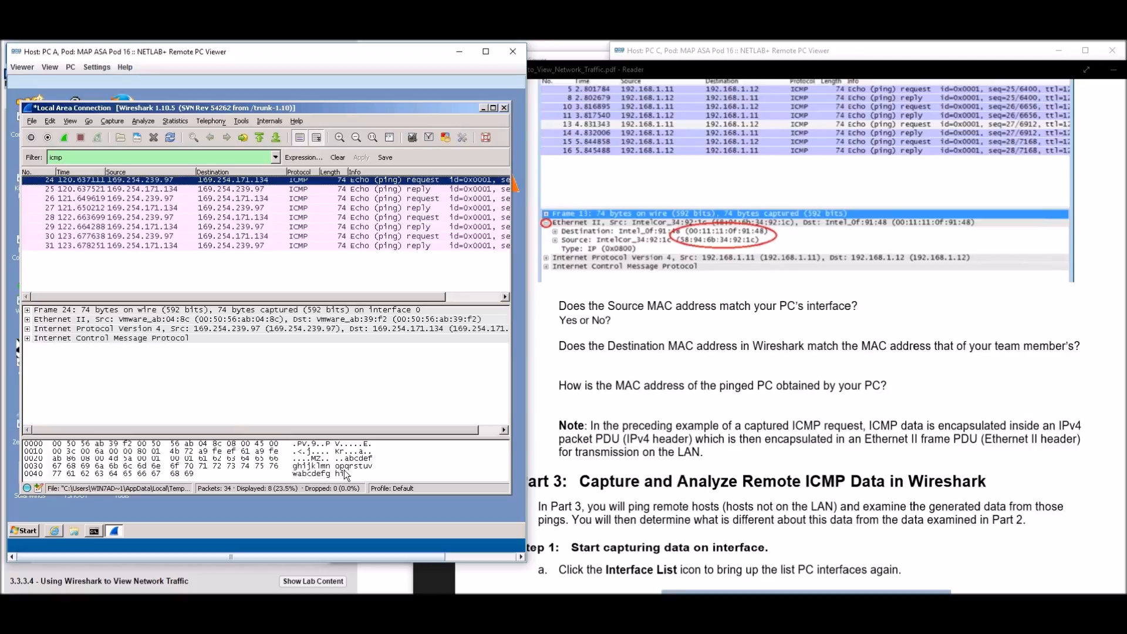
Step: Examine the Frame, Internet Protocol and ICMP details of the first echo request, expanding and collapsing each section
{"action": "left_click", "coordinate": [27, 310]}
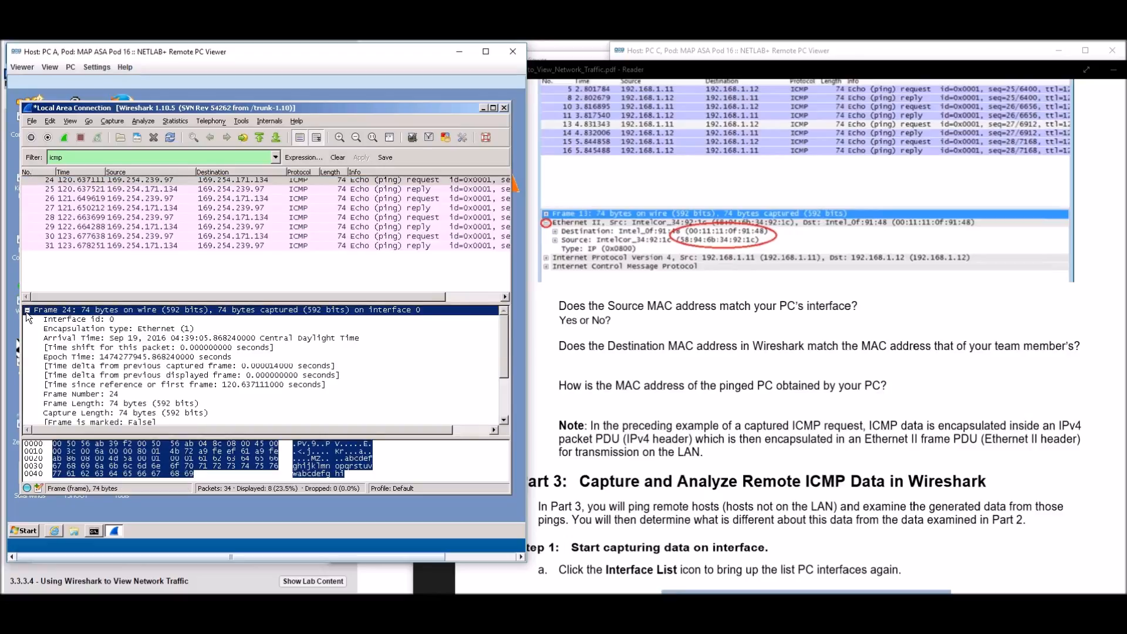
{"action": "left_click", "coordinate": [27, 310]}
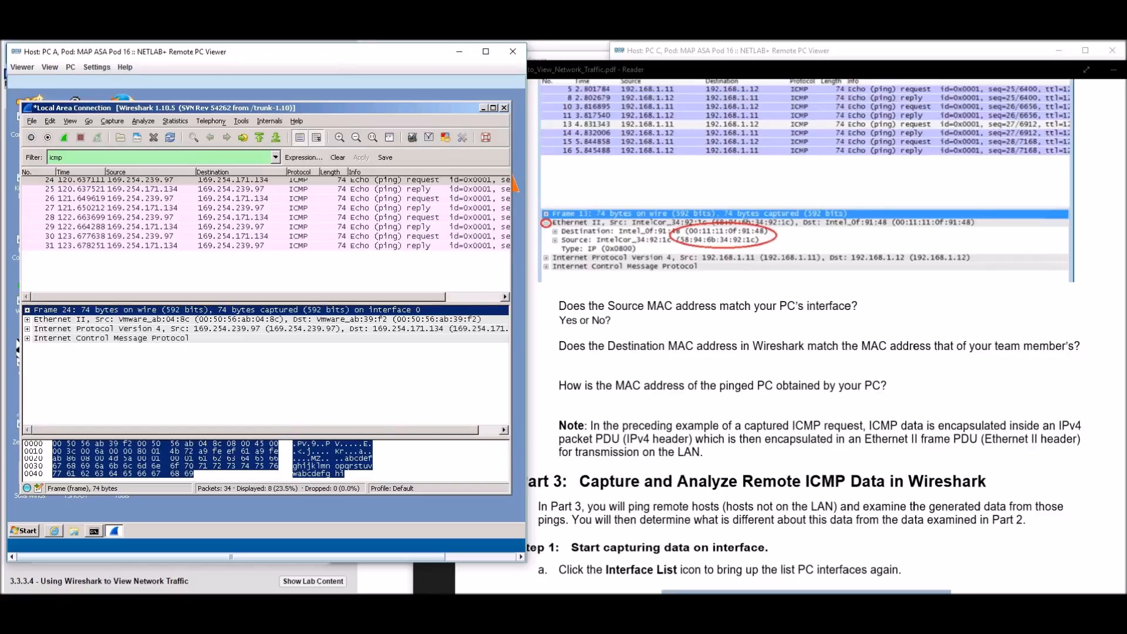
{"action": "left_click", "coordinate": [28, 328]}
{"action": "left_click", "coordinate": [27, 328]}
{"action": "left_click", "coordinate": [26, 338]}
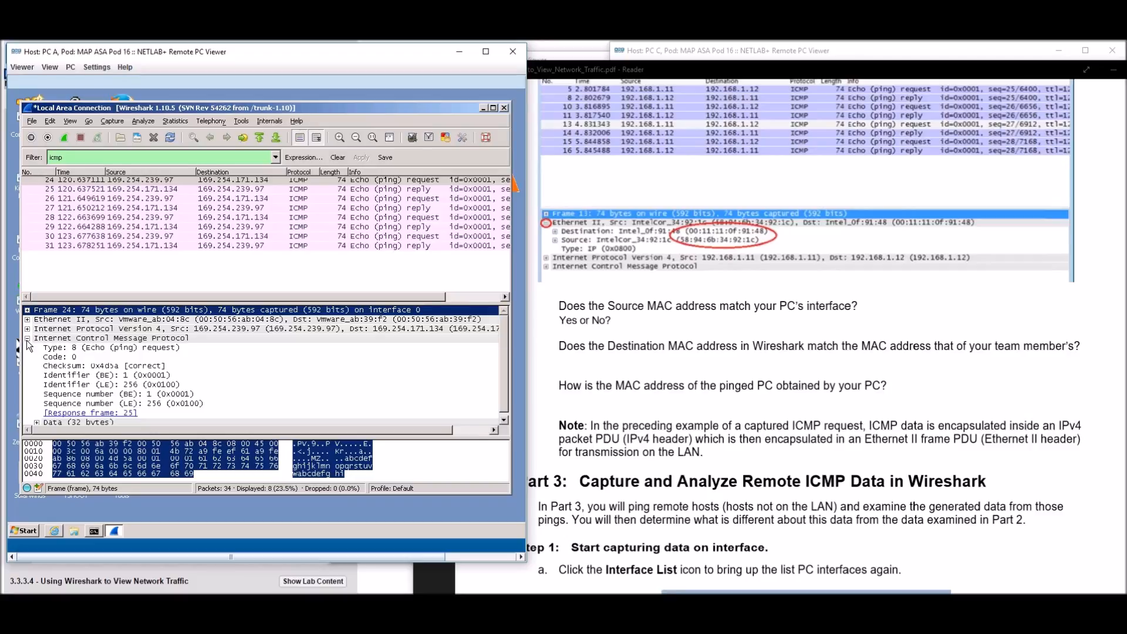
{"action": "left_click", "coordinate": [27, 338]}
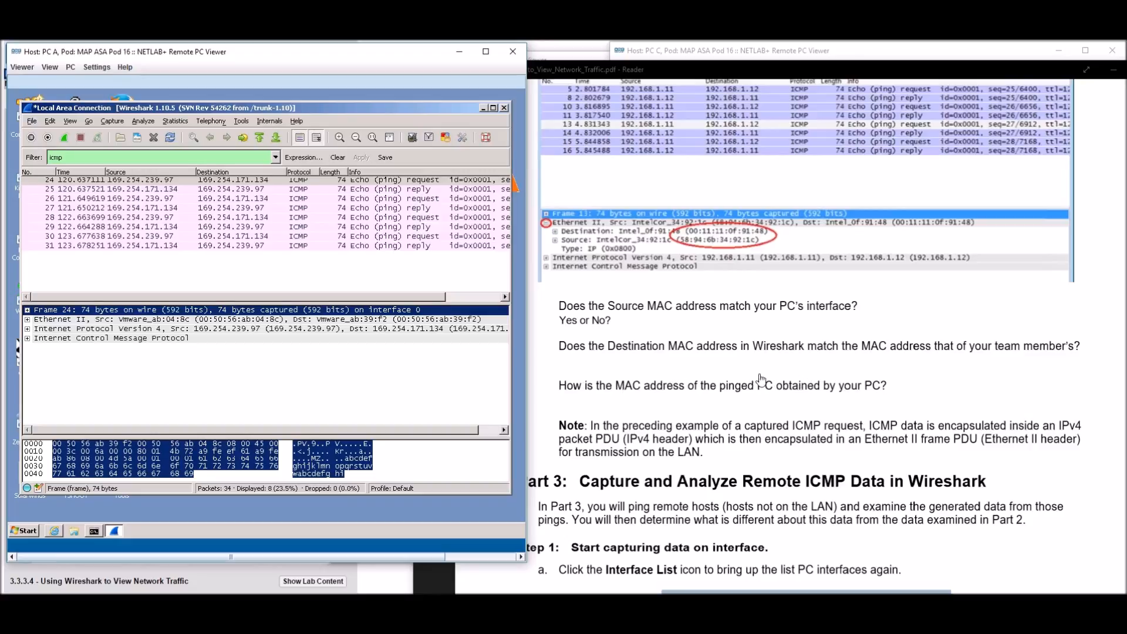
Step: Expand the Ethernet II header of the first echo request and its Destination entry to inspect the MAC addresses
{"action": "scroll", "coordinate": [771, 417], "scroll_direction": "down", "scroll_amount": 3}
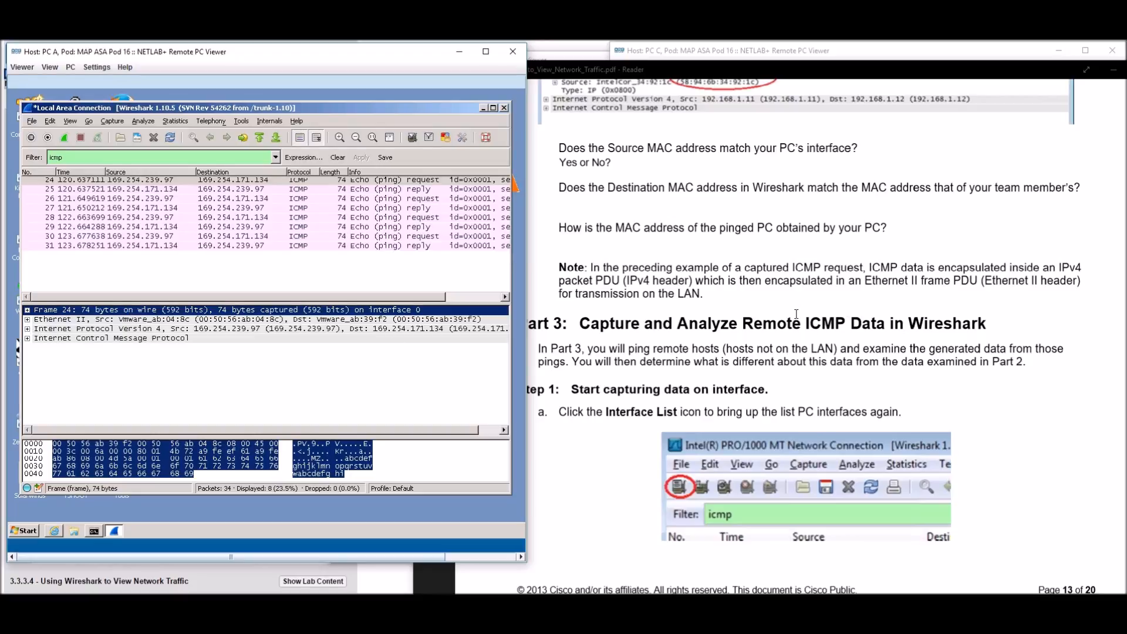
{"action": "left_click", "coordinate": [27, 319]}
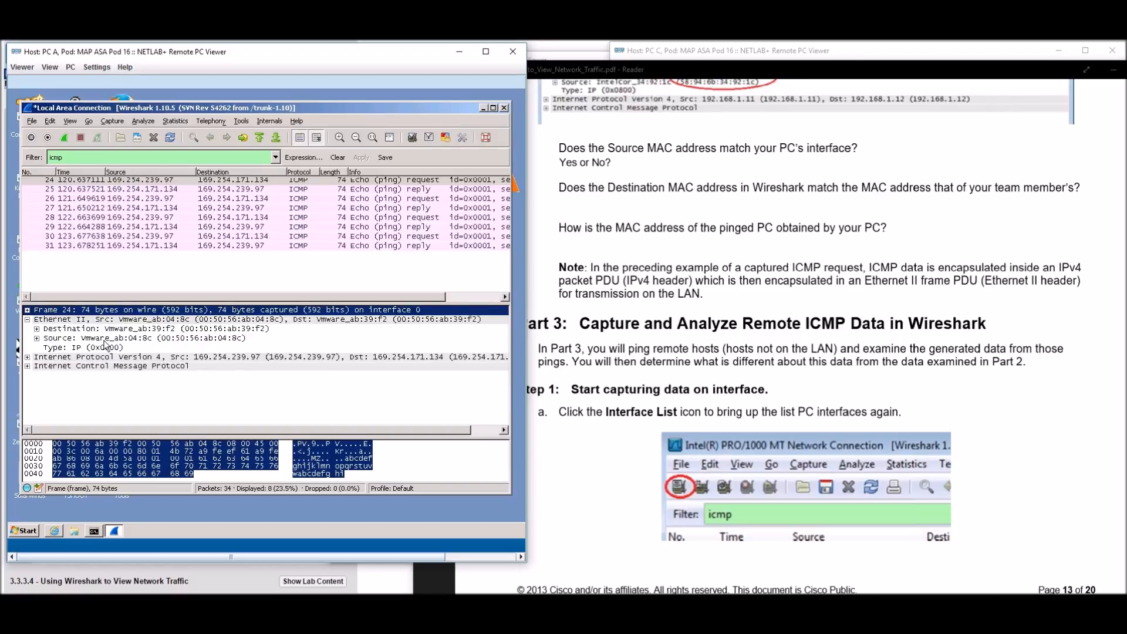
{"action": "left_click", "coordinate": [36, 329]}
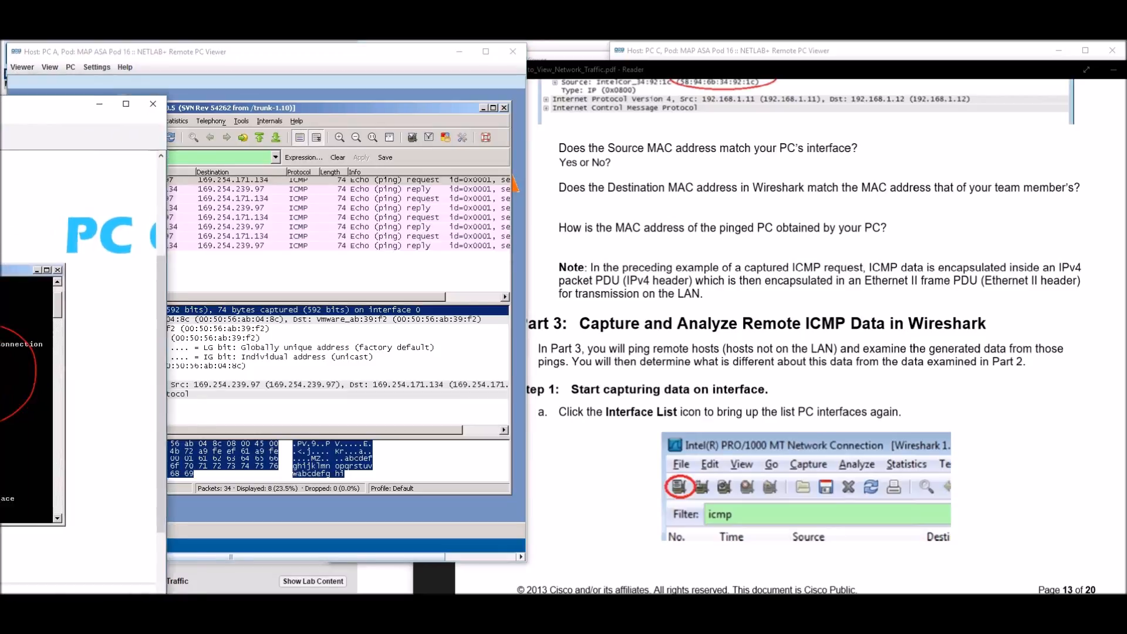
Step: Place the window with PC C's ipconfig output beside Wireshark and circle the destination MAC address details on the screen for comparison
{"action": "left_click_drag", "start_coordinate": [188, 104], "coordinate": [247, 98]}
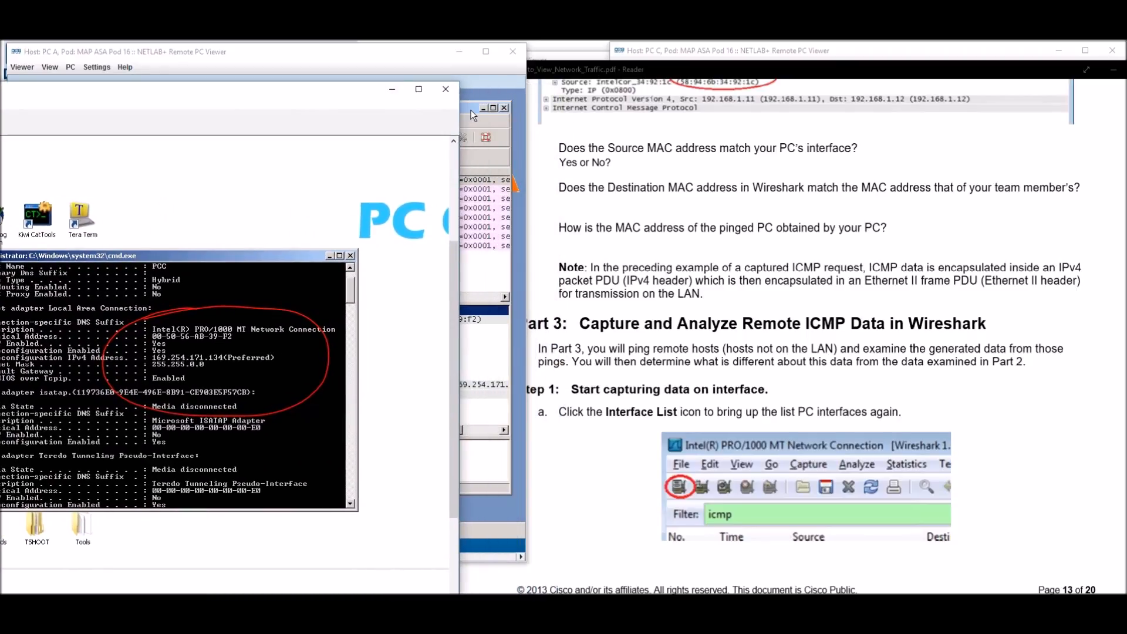
{"action": "left_click_drag", "start_coordinate": [459, 110], "coordinate": [227, 110]}
{"action": "left_click_drag", "start_coordinate": [270, 155], "coordinate": [369, 154]}
{"action": "left_click_drag", "start_coordinate": [176, 89], "coordinate": [825, 84]}
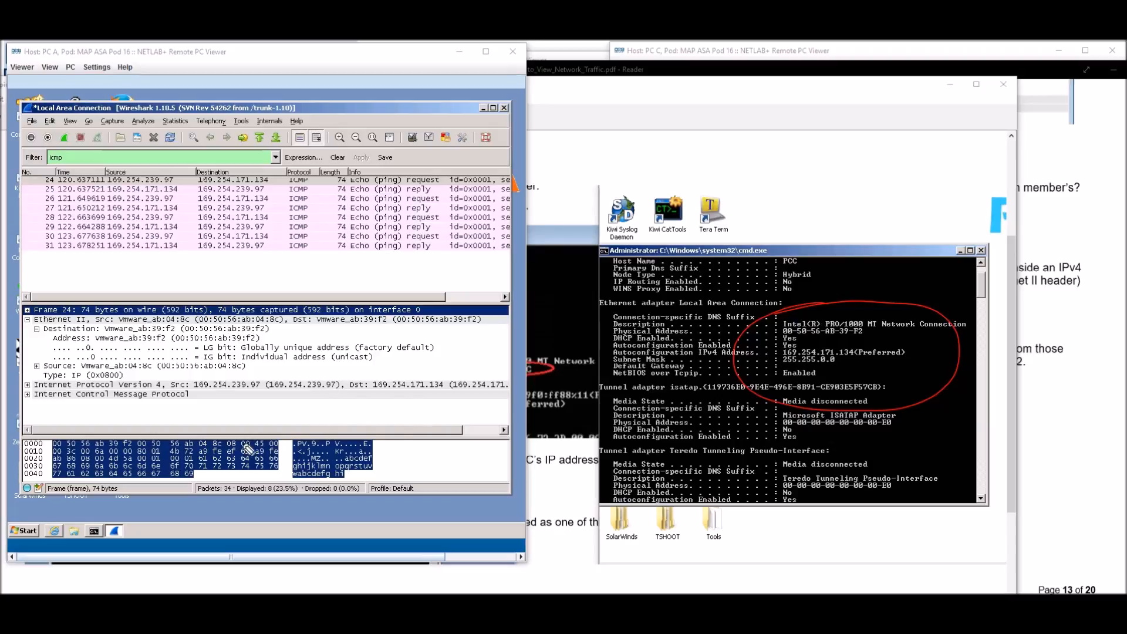
{"action": "left_click_drag", "start_coordinate": [62, 309], "coordinate": [41, 355]}
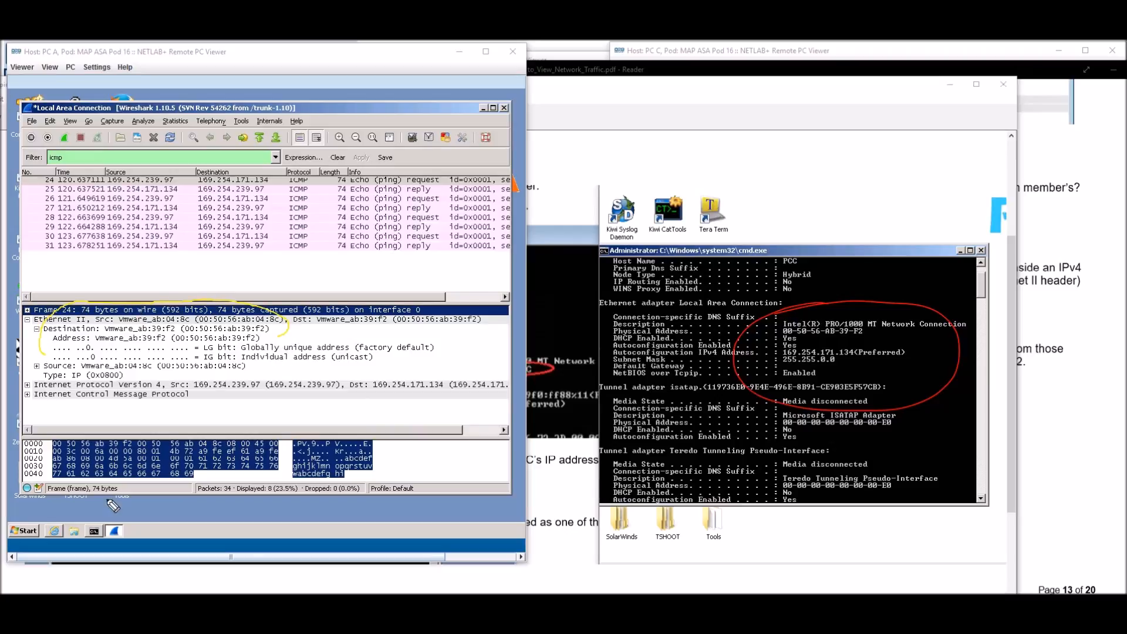
{"action": "mouse_move", "coordinate": [261, 359]}
{"action": "left_mouse_down"}
{"action": "mouse_move", "coordinate": [293, 352]}
{"action": "mouse_move", "coordinate": [114, 301]}
{"action": "mouse_move", "coordinate": [82, 367]}
{"action": "mouse_move", "coordinate": [281, 360]}
{"action": "left_mouse_up"}
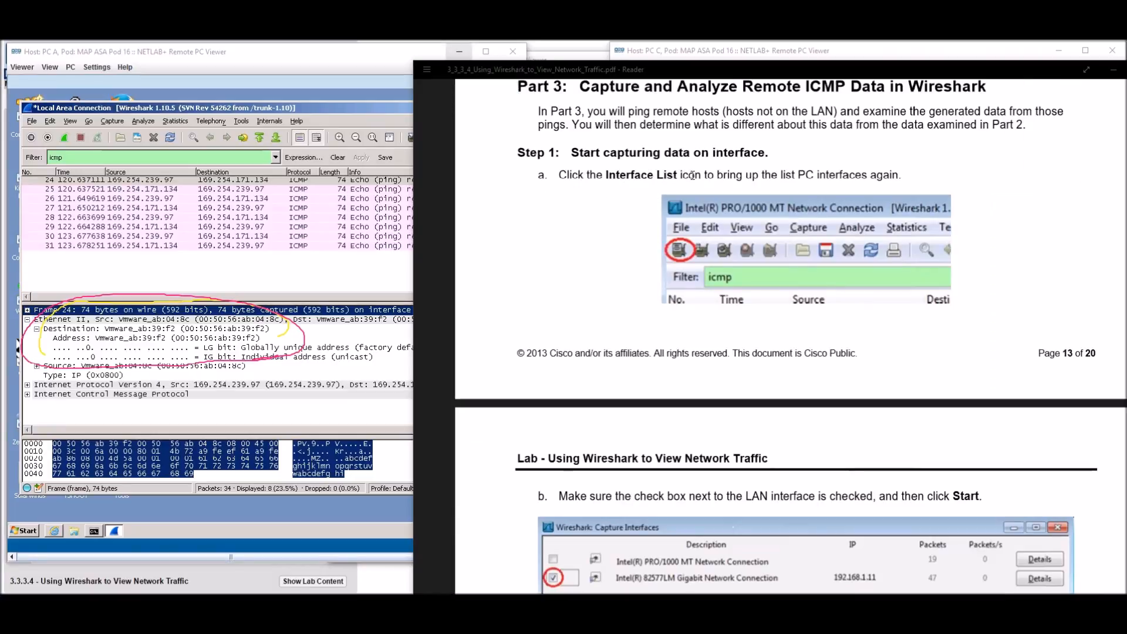
Step: Advance the lab PDF to the Part 3 instructions for starting a new capture, and clear the markings over PC A's Wireshark
{"action": "scroll", "coordinate": [878, 191], "scroll_direction": "down", "scroll_amount": 5}
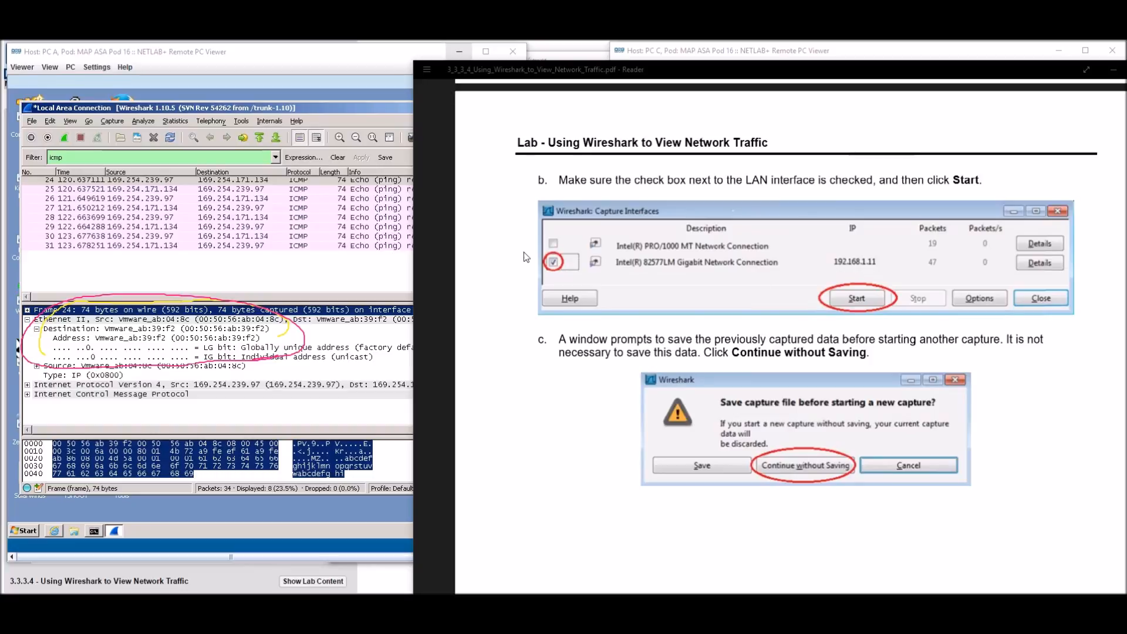
{"action": "left_click", "coordinate": [294, 277]}
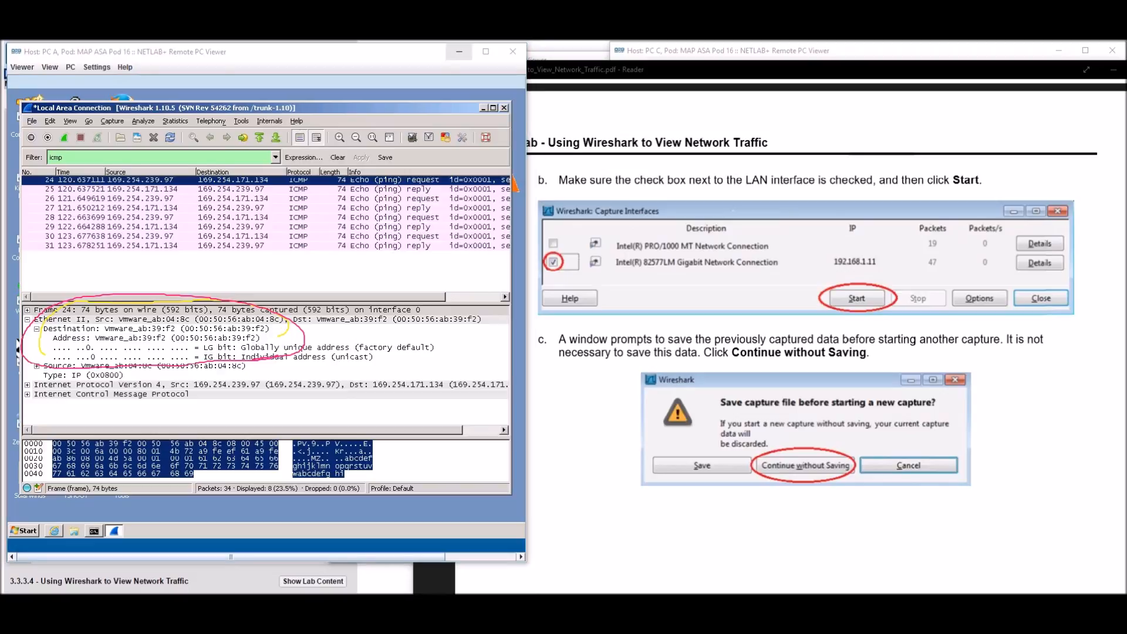
{"action": "key", "text": "Escape"}
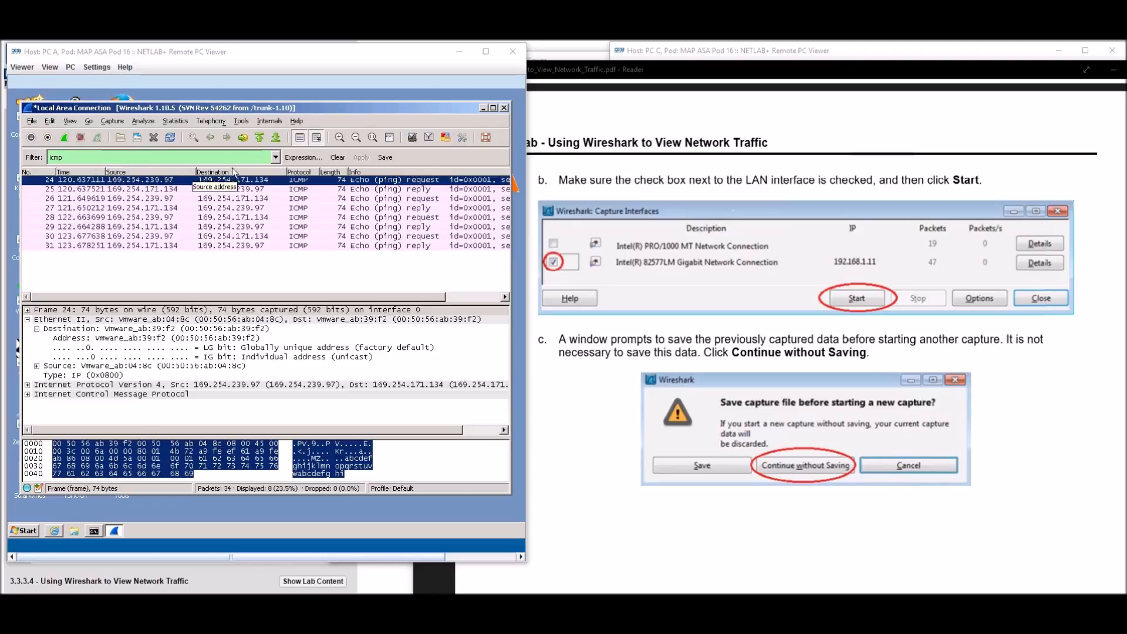
Step: Start a new capture on the Local Area Connection interface in Wireshark, continuing without saving the previous packets
{"action": "left_click", "coordinate": [112, 121]}
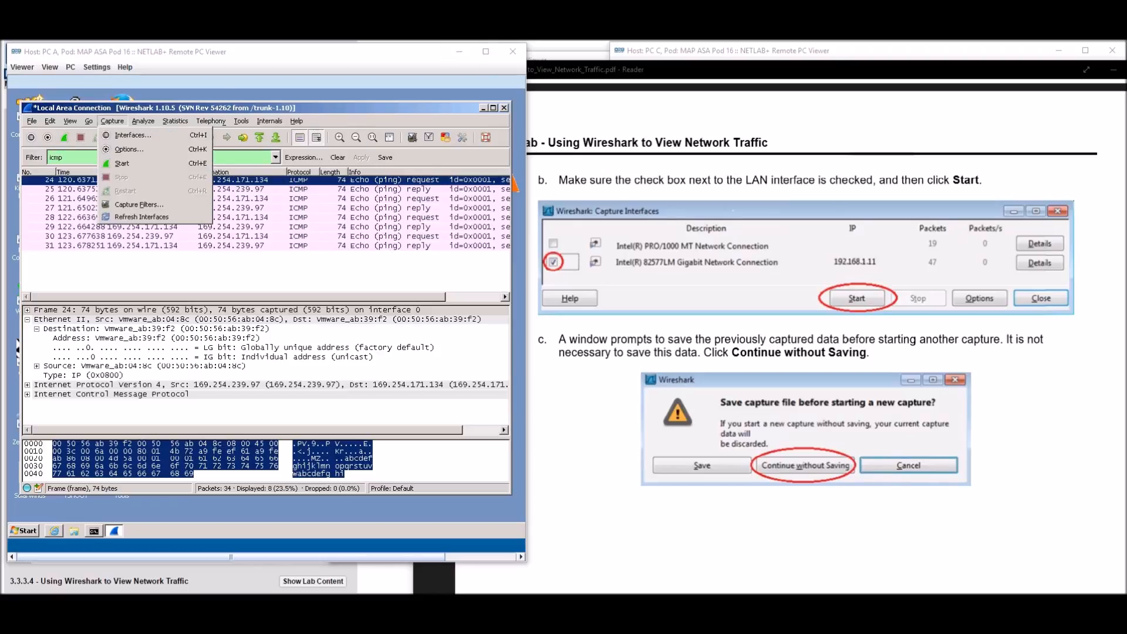
{"action": "left_click", "coordinate": [118, 137]}
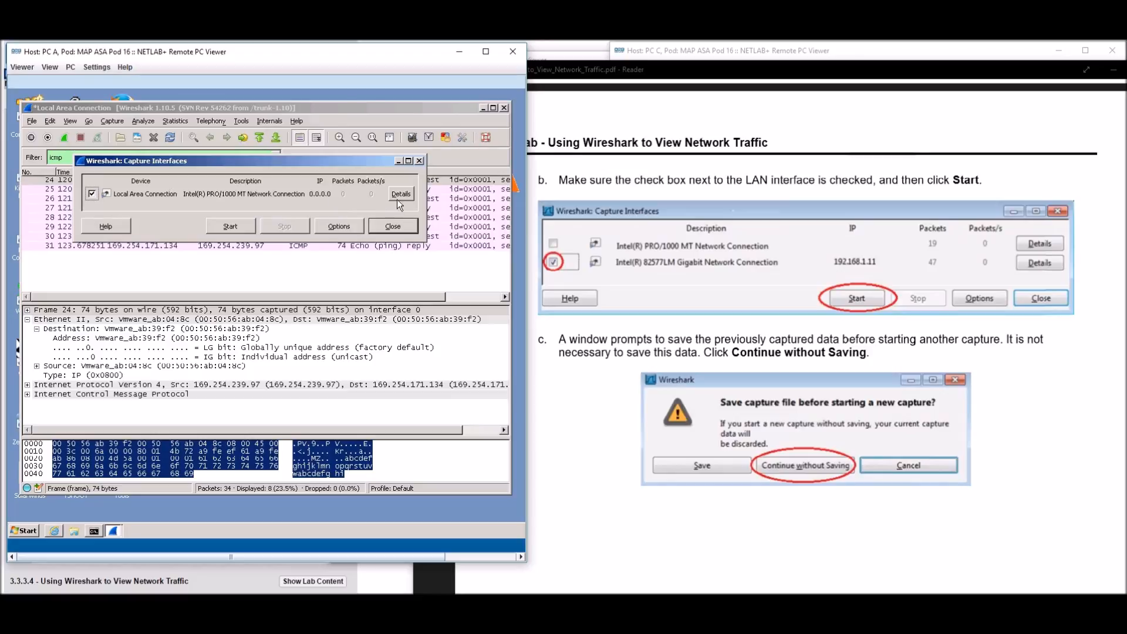
{"action": "left_click", "coordinate": [230, 229]}
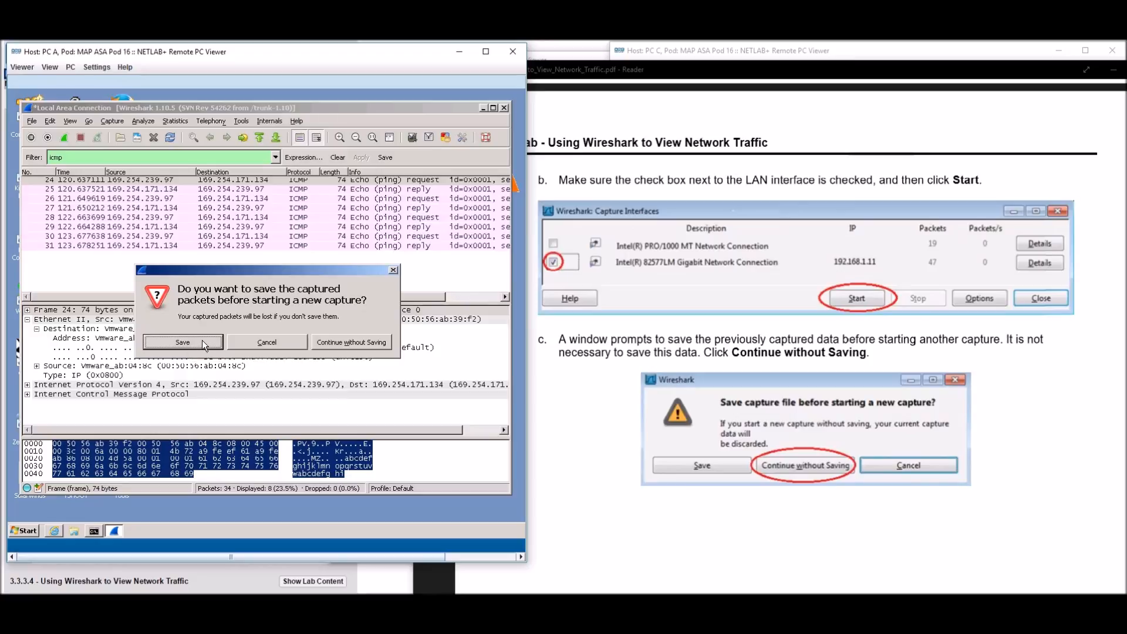
{"action": "left_click", "coordinate": [349, 342]}
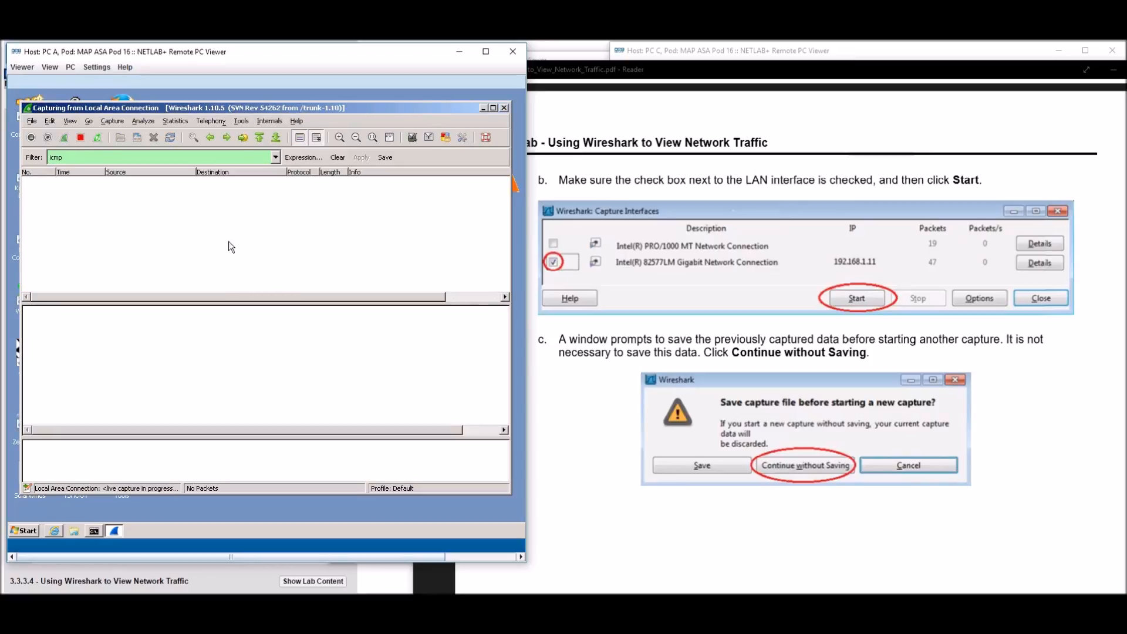
Step: Advance the lab PDF to step d, the instruction to ping three website URLs
{"action": "left_click", "coordinate": [748, 344]}
{"action": "scroll", "coordinate": [748, 343], "scroll_direction": "down", "scroll_amount": 10}
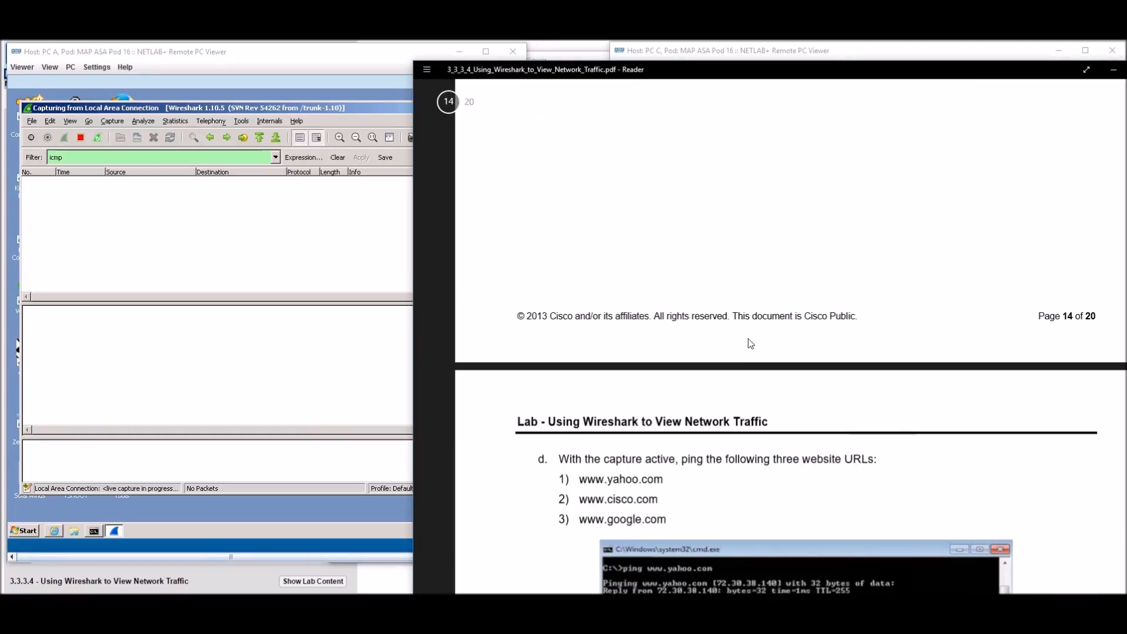
{"action": "scroll", "coordinate": [748, 343], "scroll_direction": "down", "scroll_amount": 5}
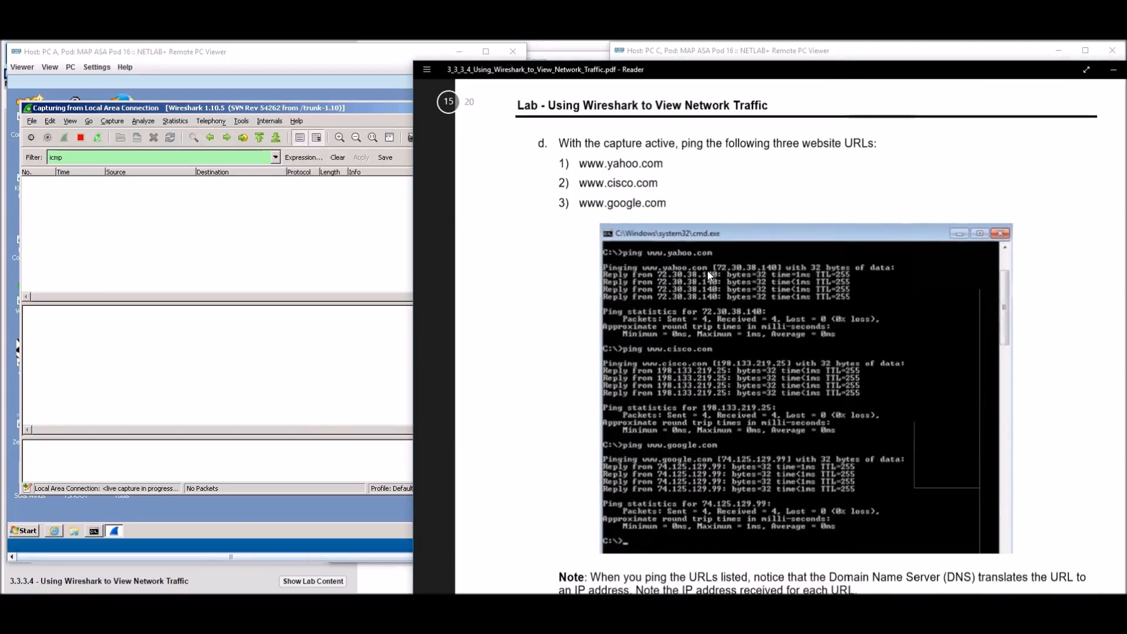
{"action": "left_click", "coordinate": [94, 530]}
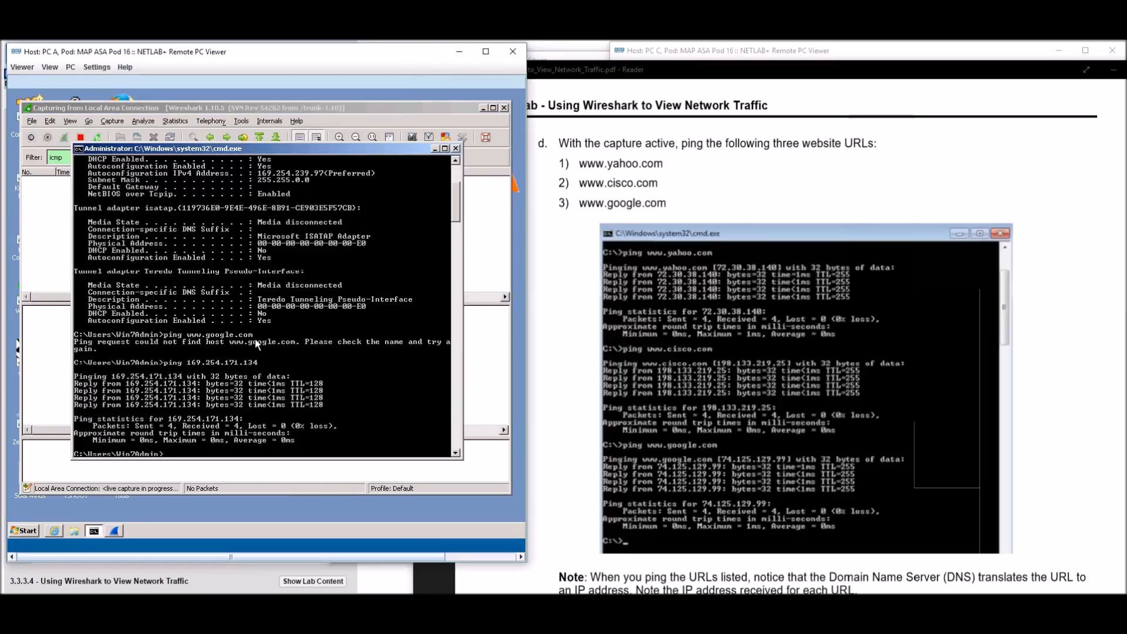
{"action": "type", "text": "ping www.jasonejohnson.com"}
{"action": "key", "text": "Return"}
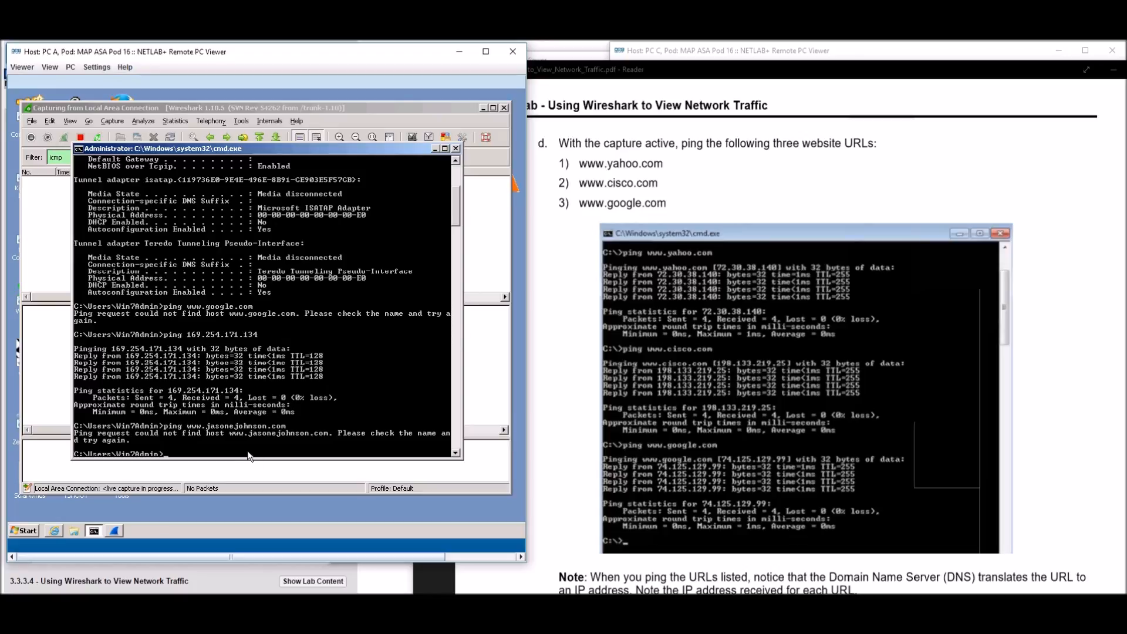
{"action": "type", "text": "ping www.yahoo.com"}
{"action": "key", "text": "Return"}
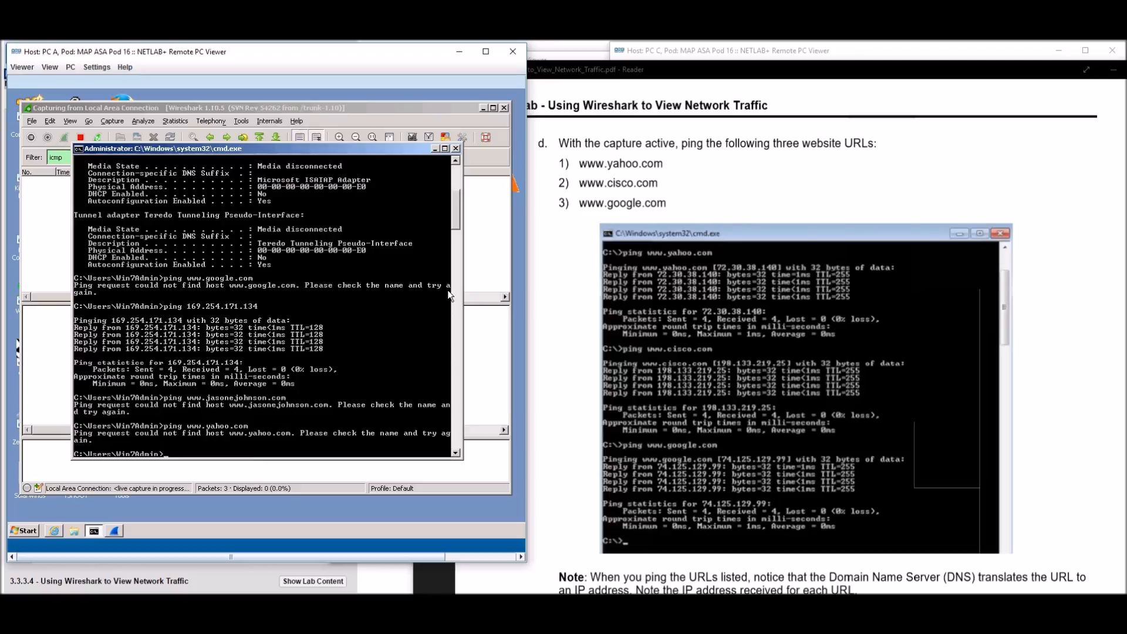
{"action": "type", "text": "ping 169.254.171.134"}
{"action": "key", "text": "Return"}
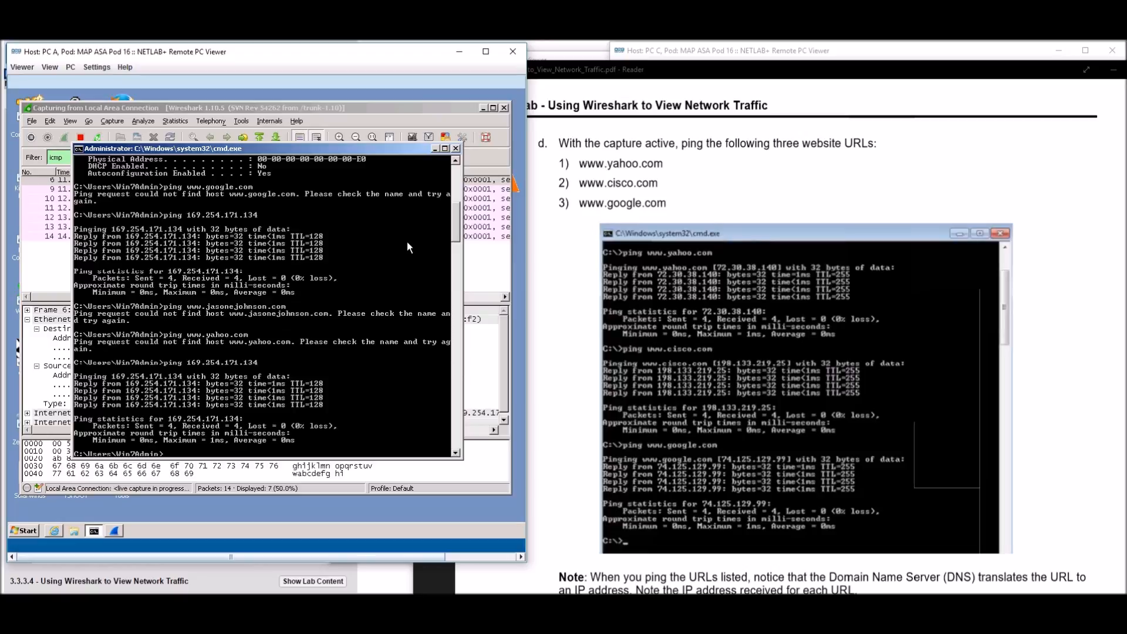
{"action": "type", "text": "ipconfig /all"}
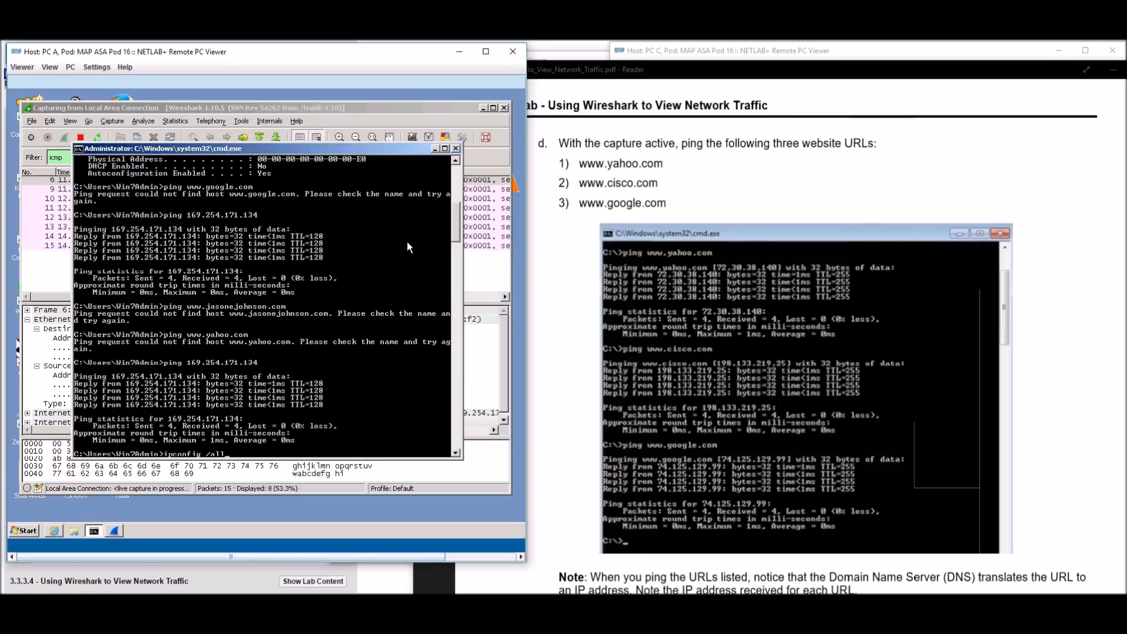
{"action": "key", "text": "Up"}
{"action": "key", "text": "Up"}
{"action": "key", "text": "Up"}
Step: Read the lab PDF from the stop-capture instruction through the Step 2 remote host questions to the Reflection question
{"action": "left_click", "coordinate": [815, 312]}
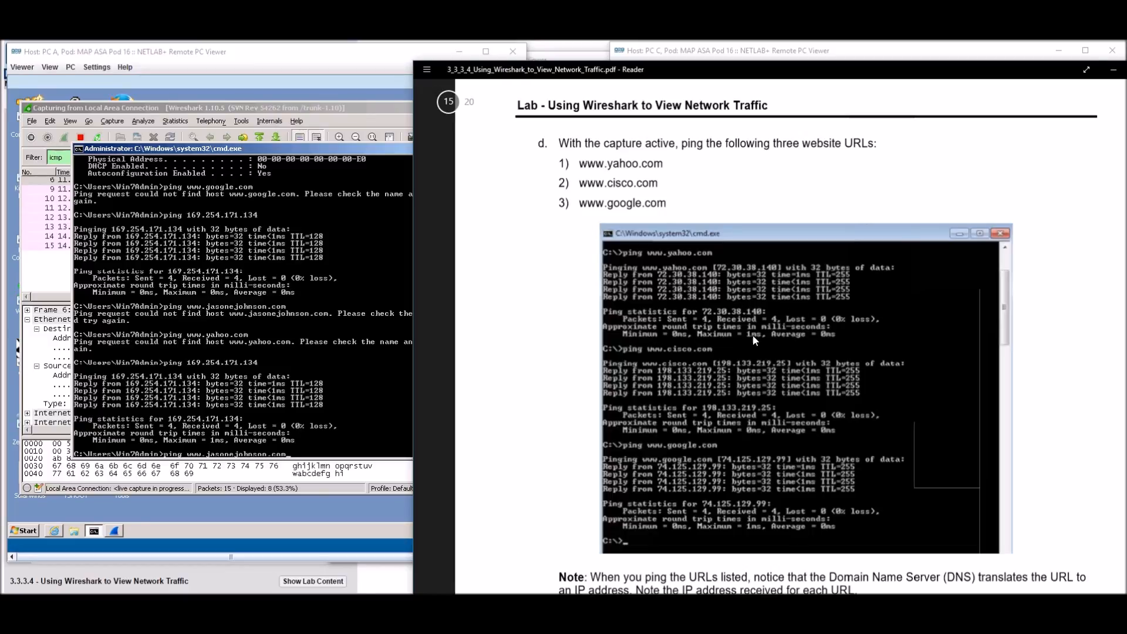
{"action": "scroll", "coordinate": [777, 338], "scroll_direction": "down", "scroll_amount": 5}
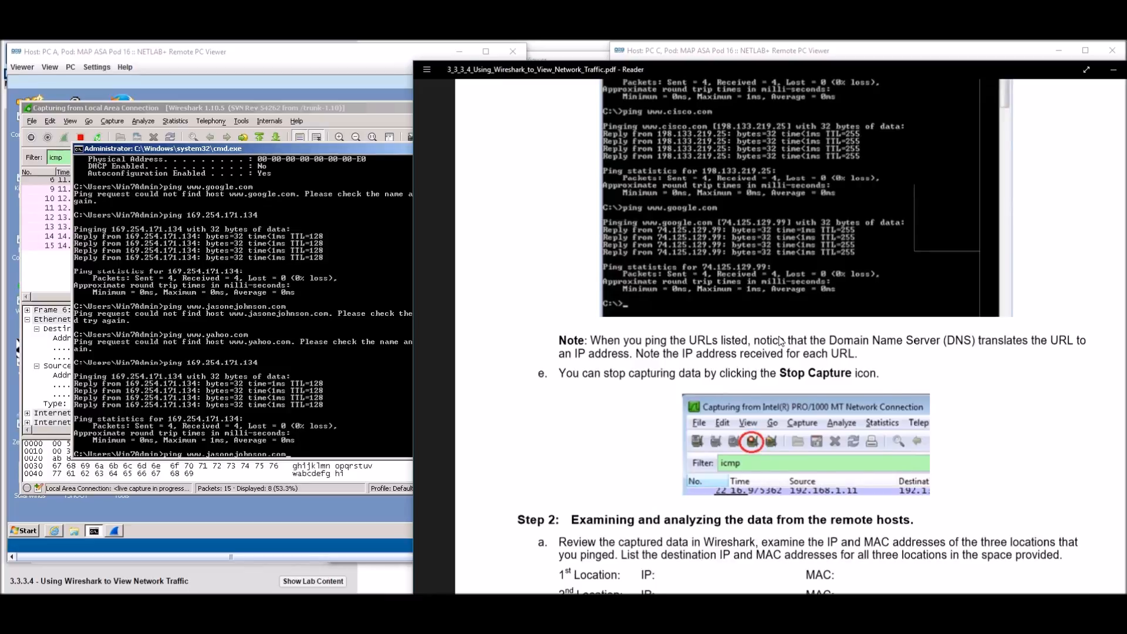
{"action": "scroll", "coordinate": [689, 333], "scroll_direction": "down", "scroll_amount": 1}
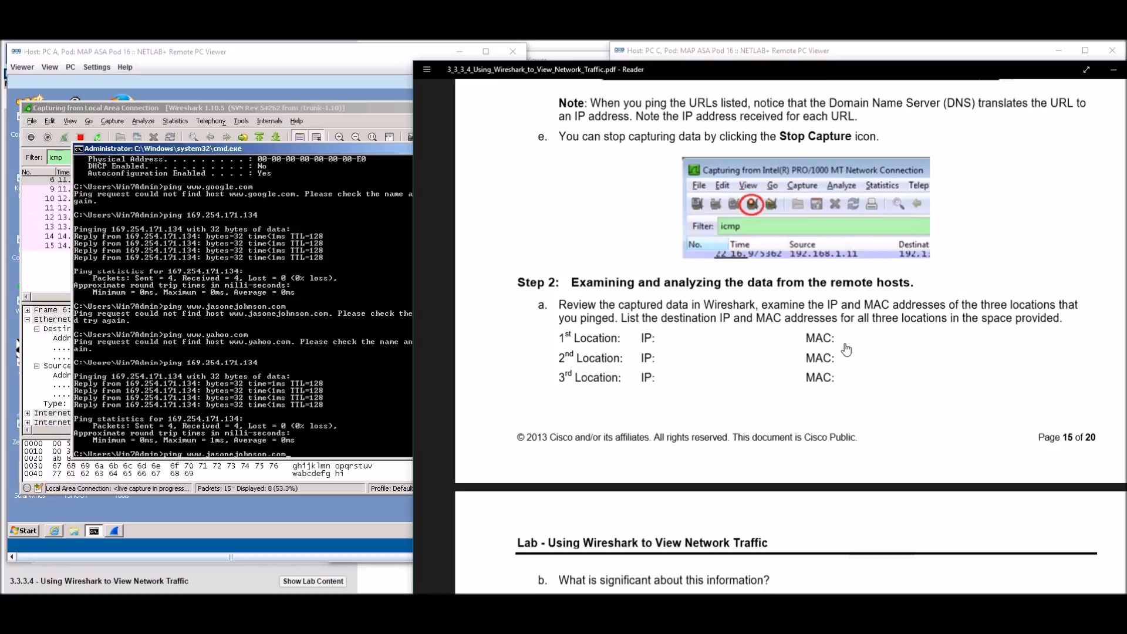
{"action": "scroll", "coordinate": [845, 350], "scroll_direction": "down", "scroll_amount": 5}
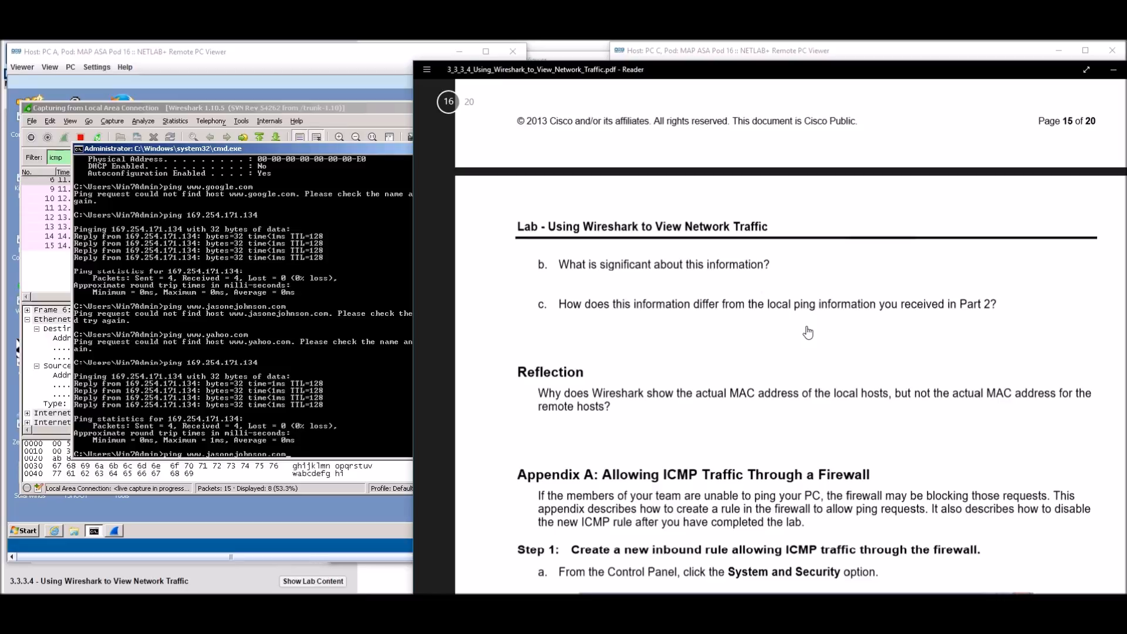
{"action": "scroll", "coordinate": [736, 332], "scroll_direction": "down", "scroll_amount": 3}
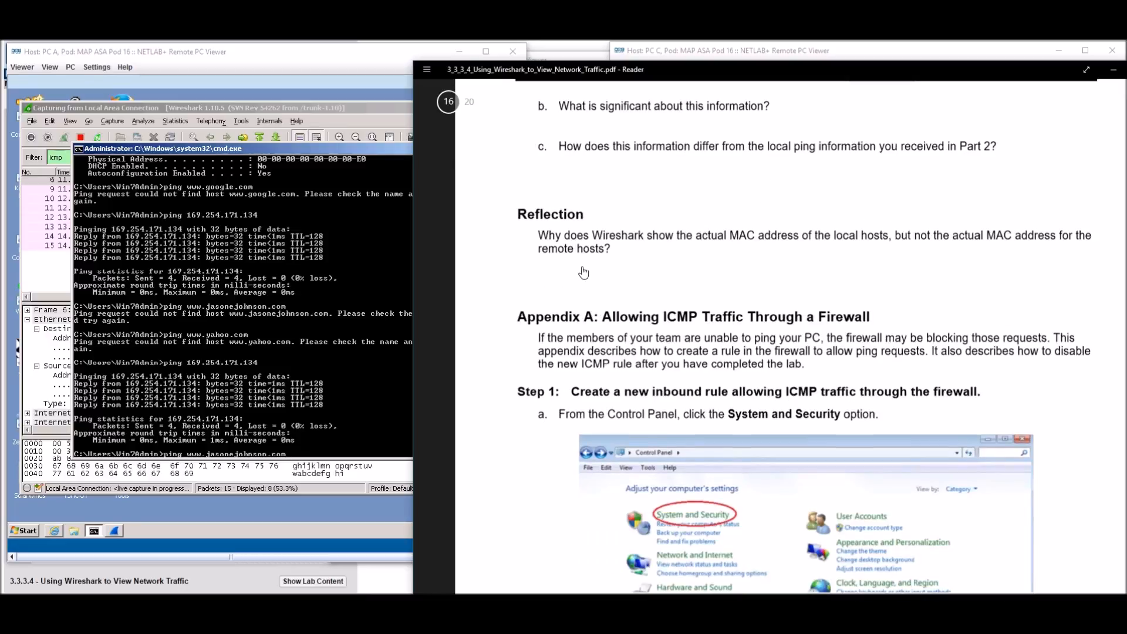
Step: Move the PDF reader window toward the middle of the screen and read Appendix A's firewall instructions through to the new inbound rule
{"action": "left_click_drag", "start_coordinate": [862, 63], "coordinate": [649, 74]}
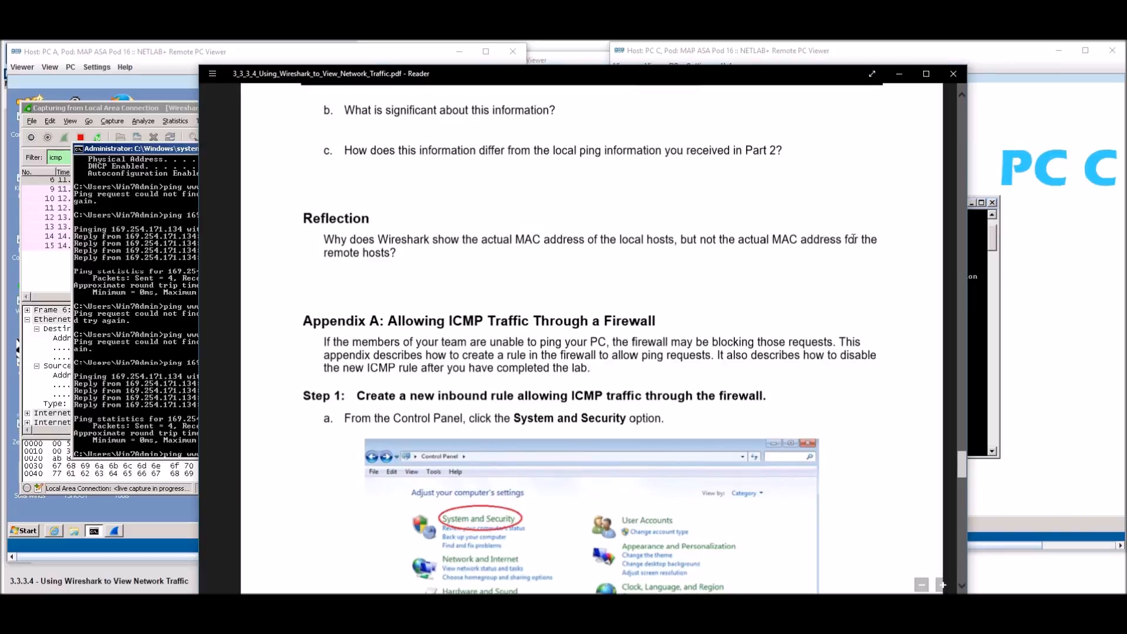
{"action": "left_click", "coordinate": [514, 240]}
{"action": "scroll", "coordinate": [629, 311], "scroll_direction": "down", "scroll_amount": 3}
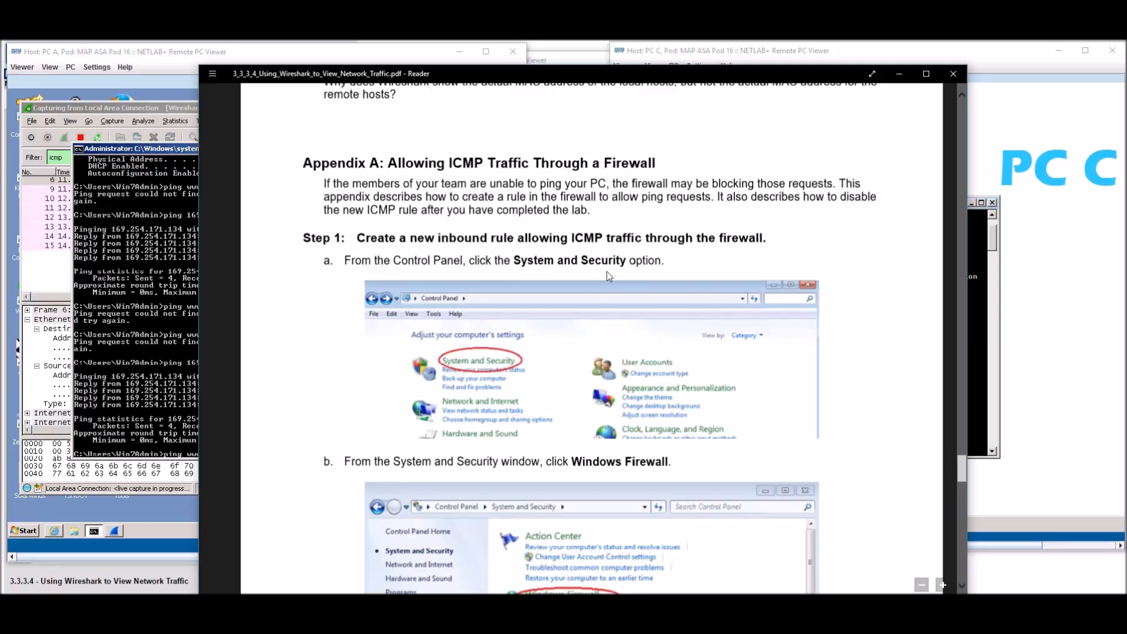
{"action": "scroll", "coordinate": [590, 280], "scroll_direction": "down", "scroll_amount": 4}
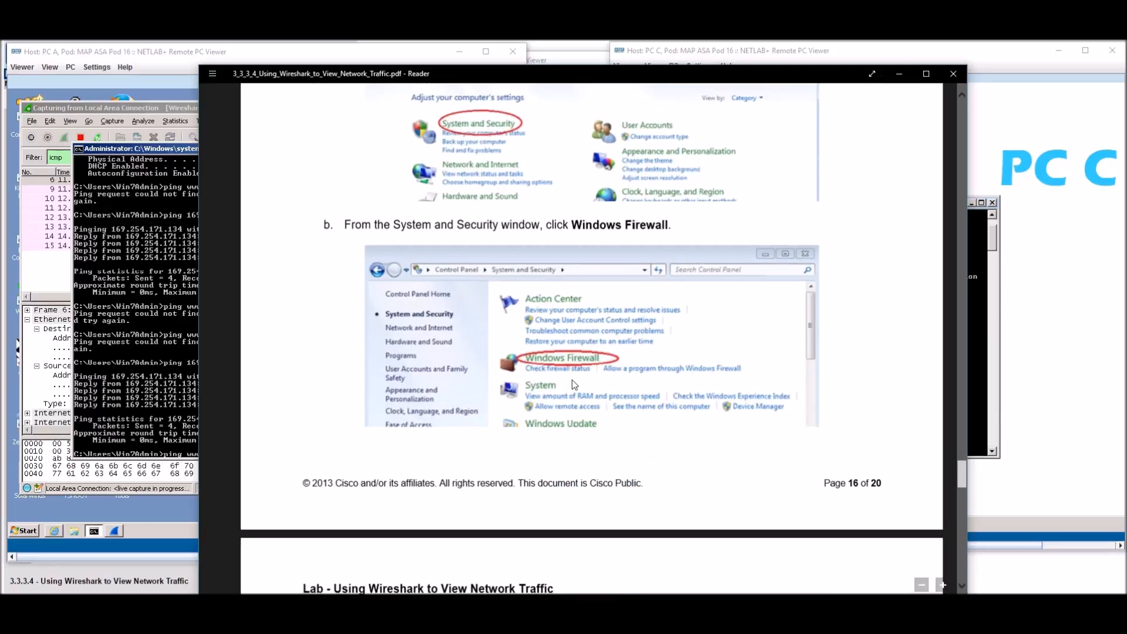
{"action": "scroll", "coordinate": [574, 384], "scroll_direction": "down", "scroll_amount": 10}
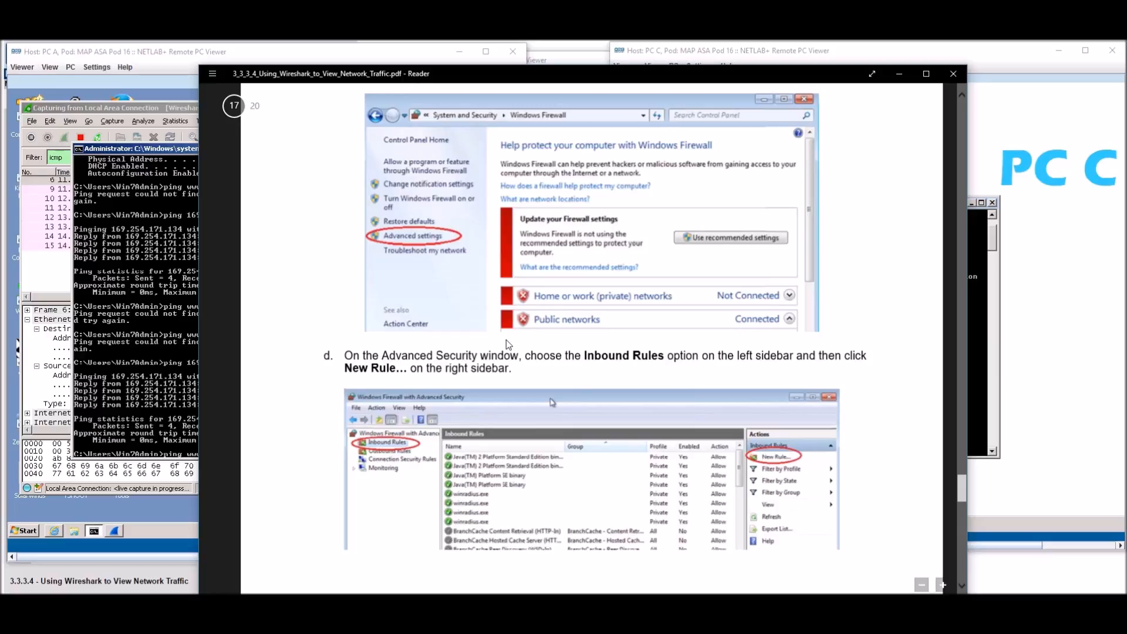
{"action": "scroll", "coordinate": [506, 340], "scroll_direction": "down", "scroll_amount": 4}
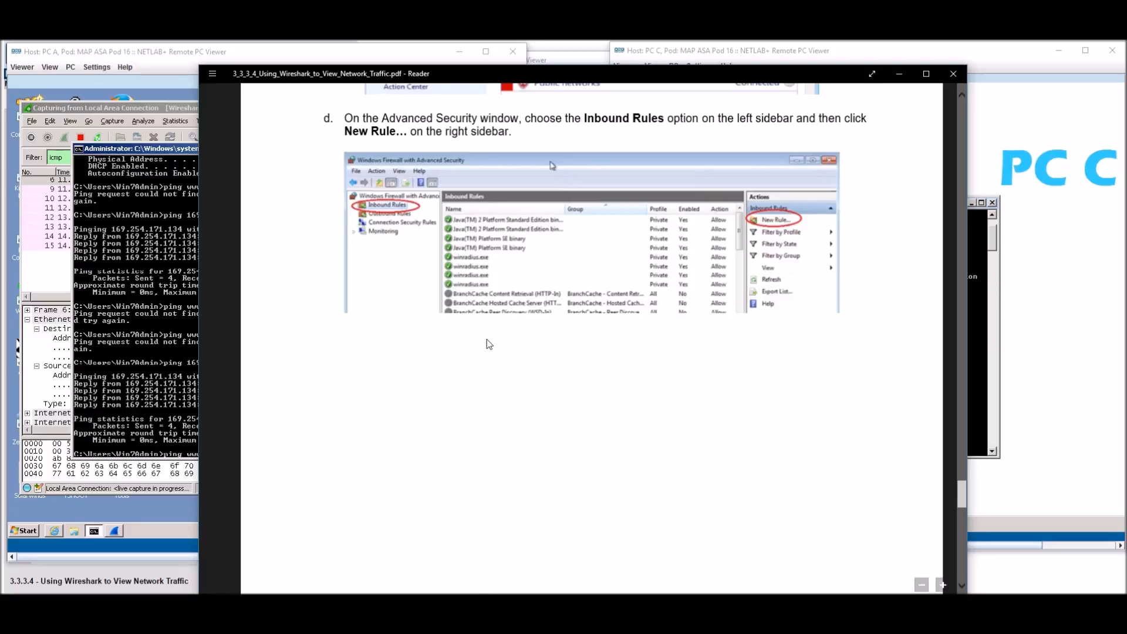
Step: Read the appendix's New Inbound Rule Wizard instructions, from the custom rule type and ICMPv4 protocol to naming the rule in step g
{"action": "scroll", "coordinate": [489, 343], "scroll_direction": "down", "scroll_amount": 12}
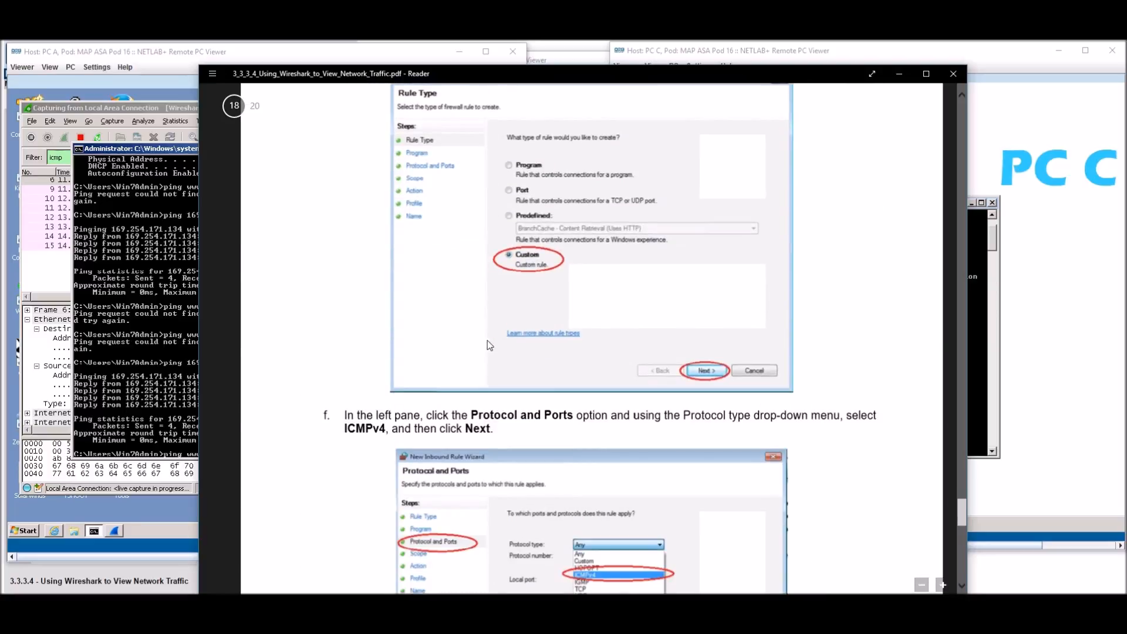
{"action": "scroll", "coordinate": [489, 345], "scroll_direction": "down", "scroll_amount": 4}
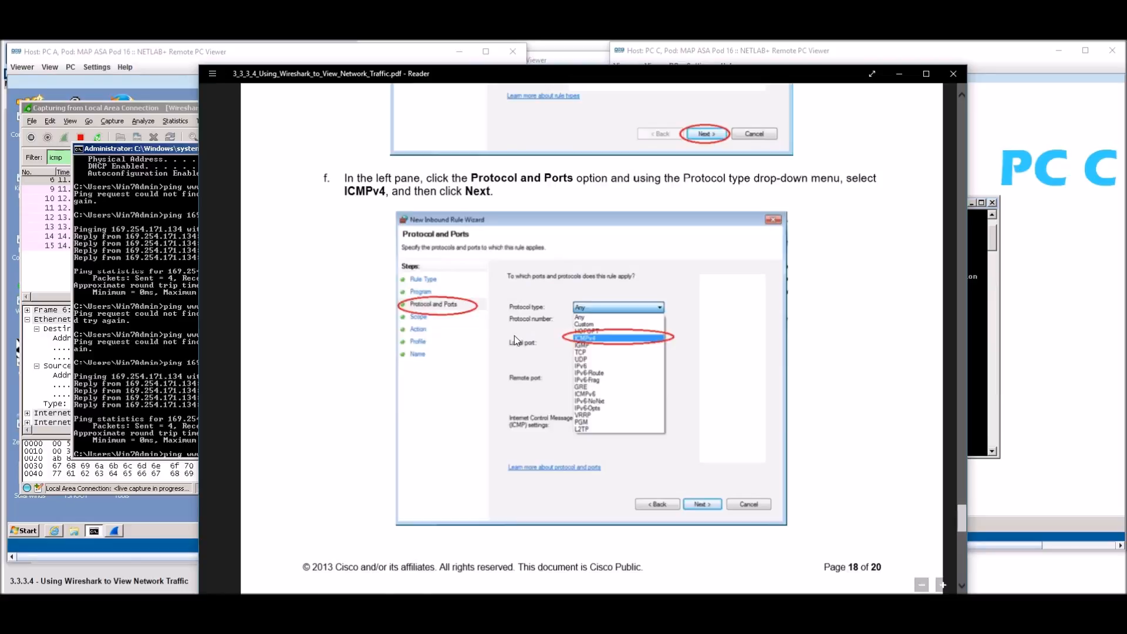
{"action": "scroll", "coordinate": [515, 333], "scroll_direction": "down", "scroll_amount": 8}
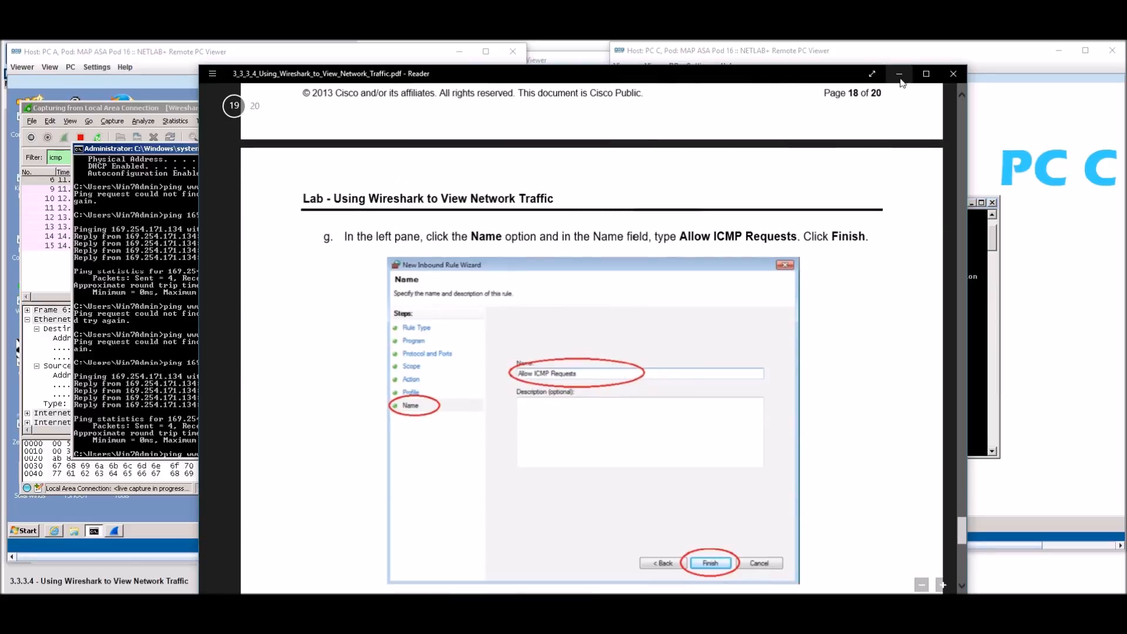
Step: Maximize the PDF reader and read the rest of the appendix, through disabling and deleting the Allow ICMP Requests rule
{"action": "left_click", "coordinate": [926, 74]}
{"action": "scroll", "coordinate": [678, 351], "scroll_direction": "up", "scroll_amount": 3}
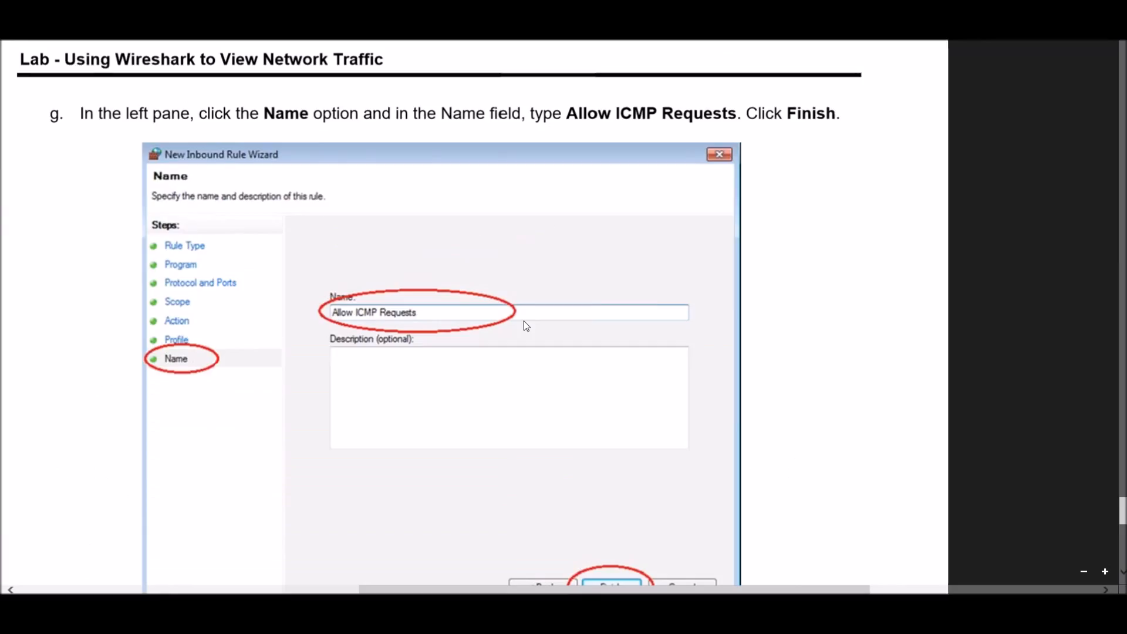
{"action": "scroll", "coordinate": [524, 320], "scroll_direction": "down", "scroll_amount": 10}
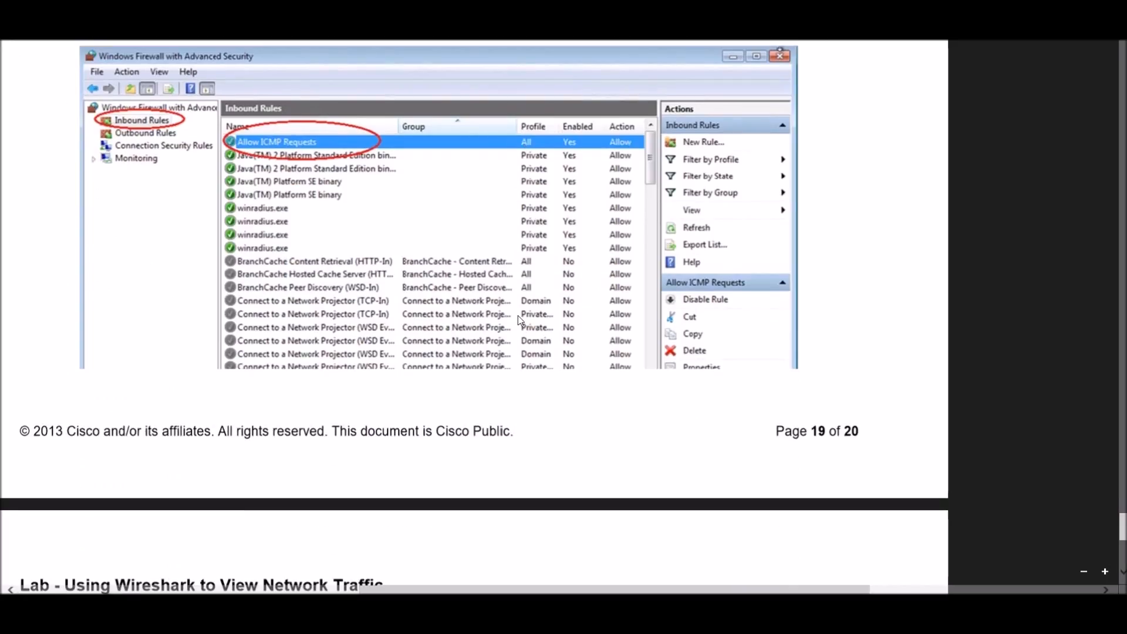
{"action": "left_click_drag", "start_coordinate": [453, 583], "coordinate": [389, 582]}
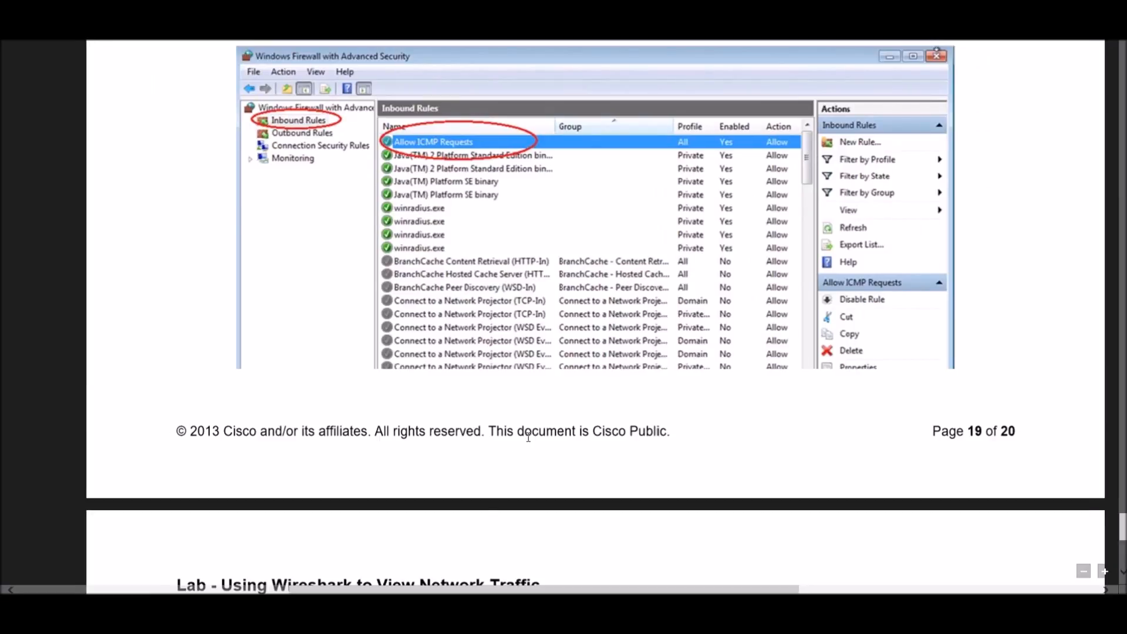
{"action": "scroll", "coordinate": [530, 430], "scroll_direction": "down", "scroll_amount": 15}
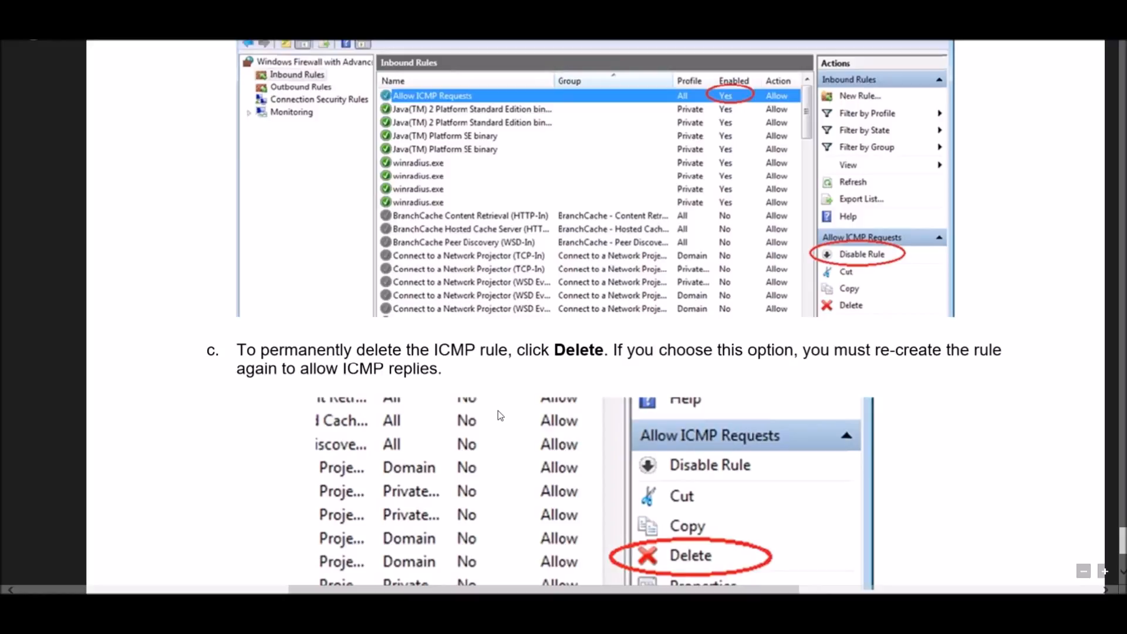
{"action": "scroll", "coordinate": [508, 386], "scroll_direction": "down", "scroll_amount": 9}
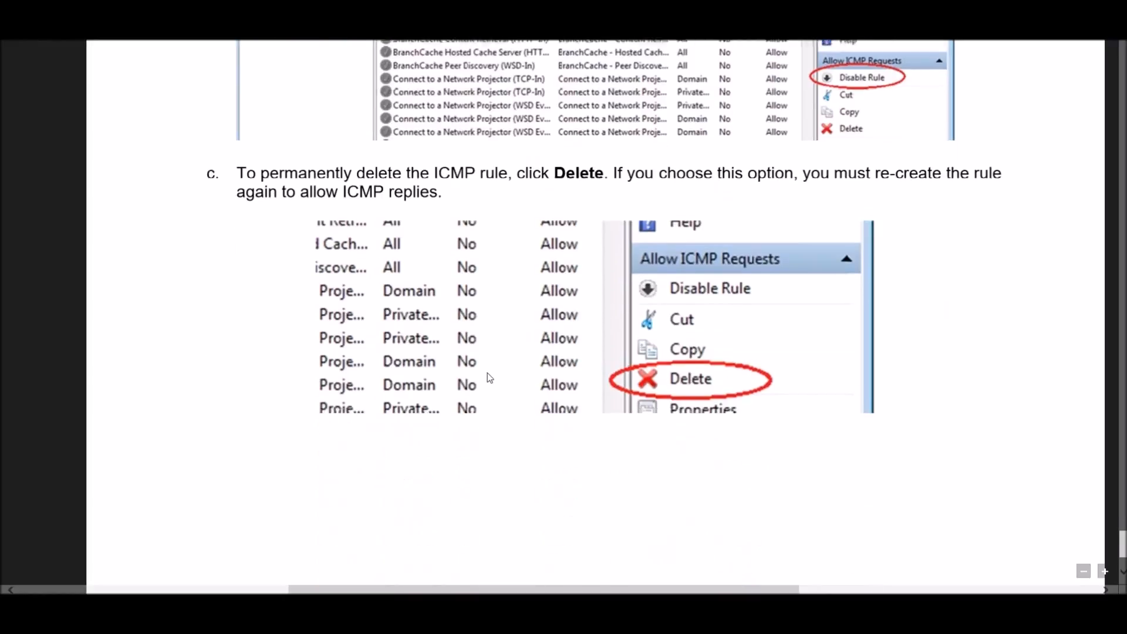